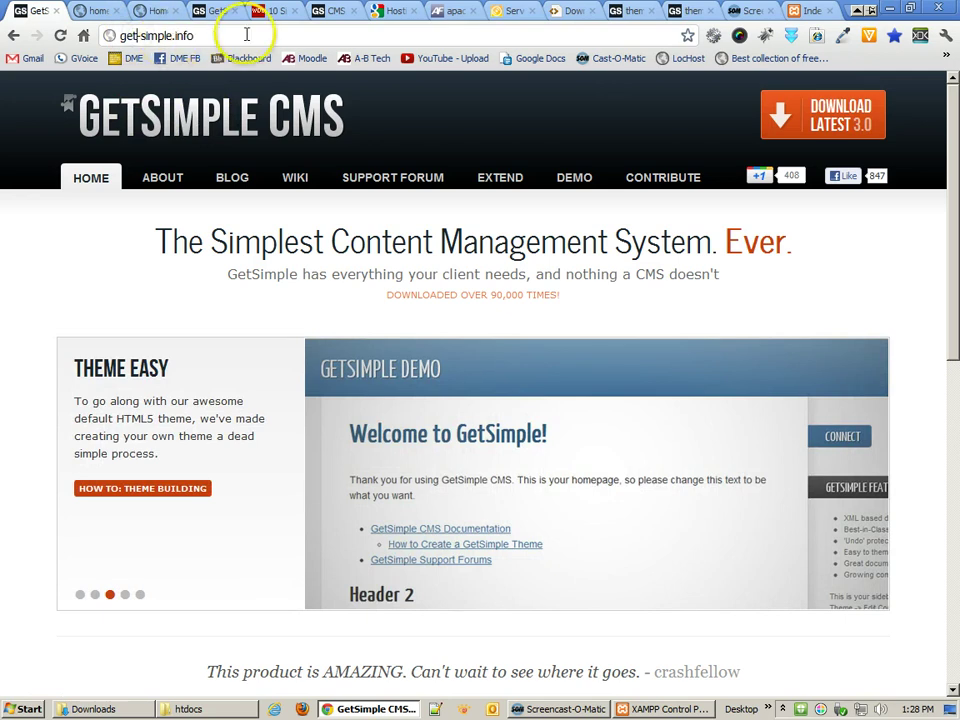
- Download GetSimple_3.0.zip (695 KB) from get-simple.info and reveal it in the Downloads folder
left_click(841, 118)
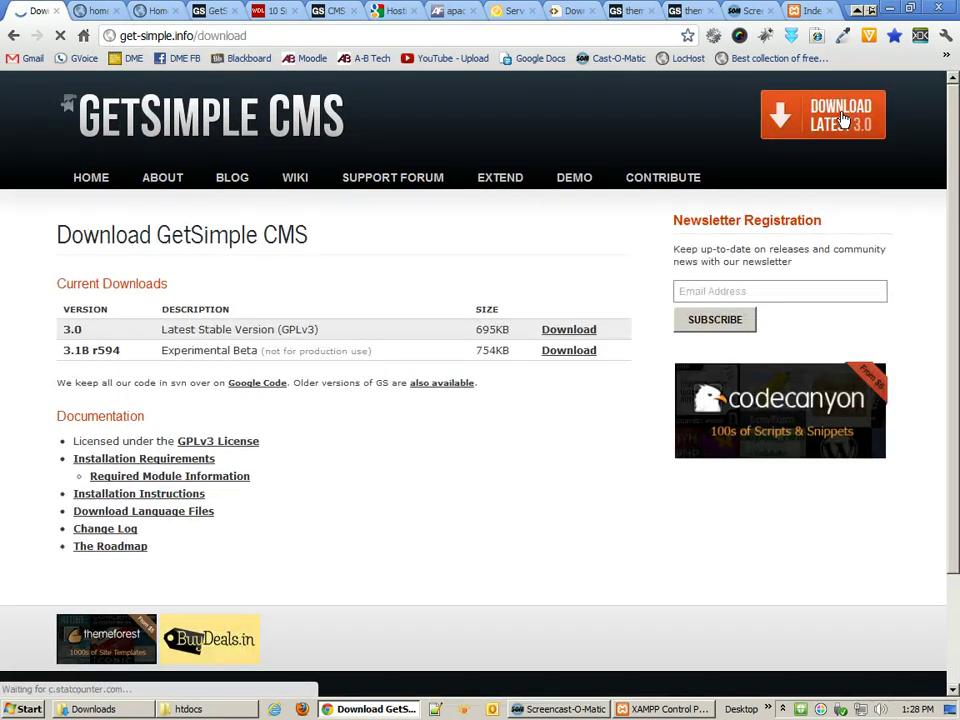
left_click(566, 334)
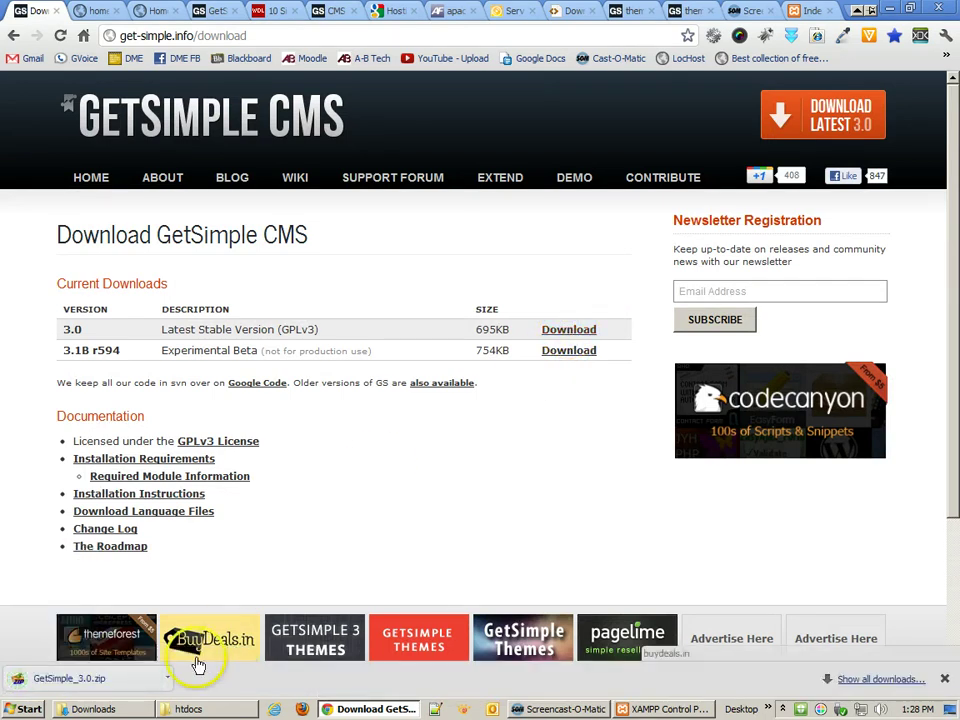
left_click(168, 679)
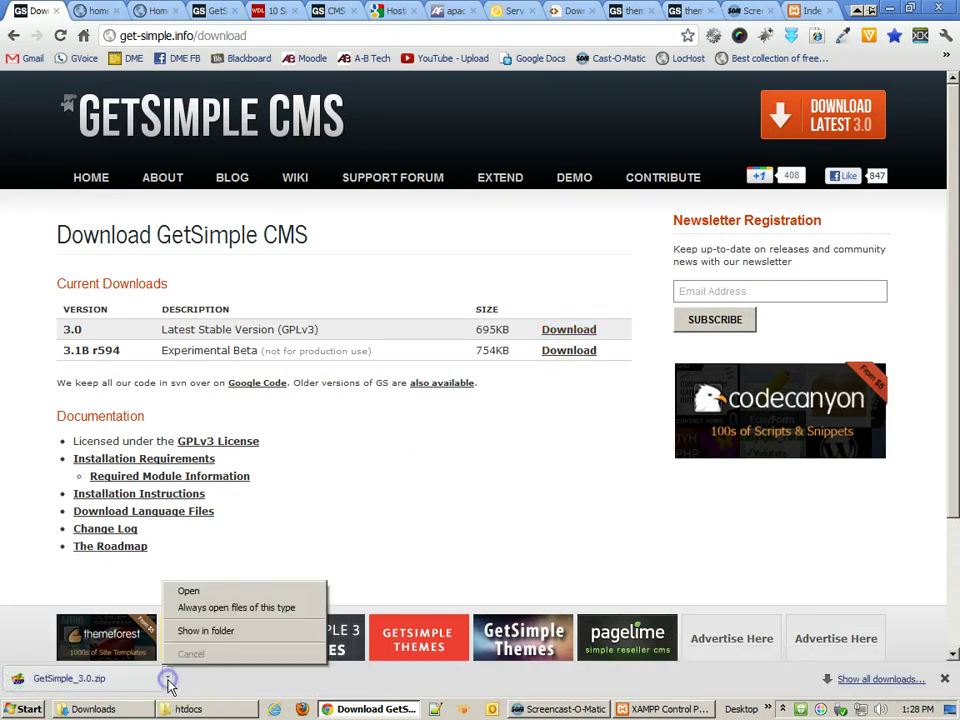
left_click(198, 631)
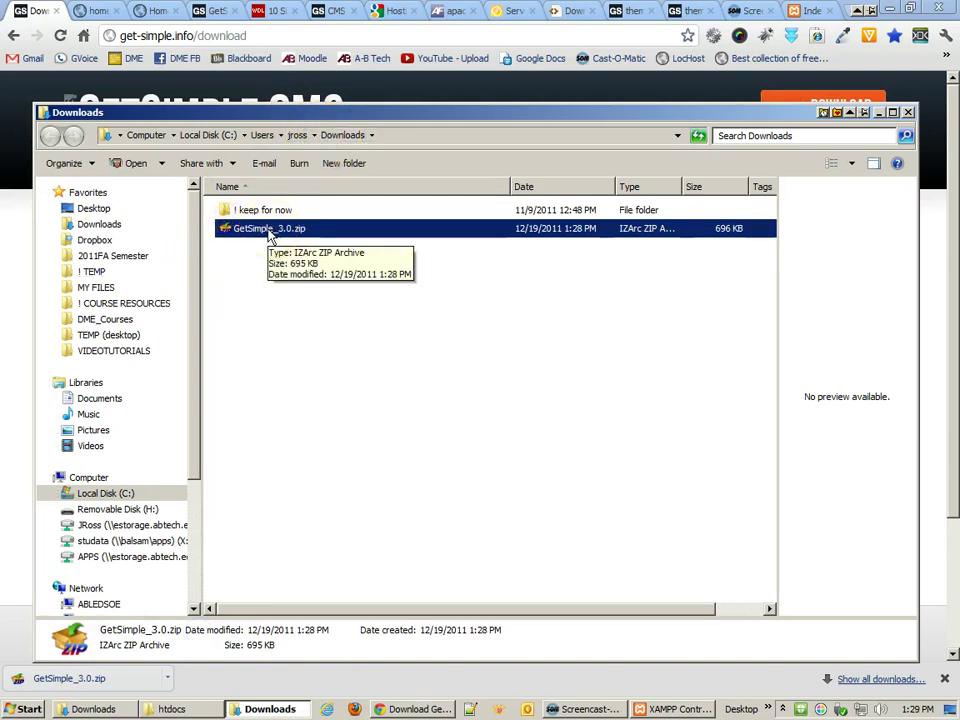
- Extract GetSimple_3.0.zip in place with IZArc into a GetSimple_3.0 folder
left_click(322, 238)
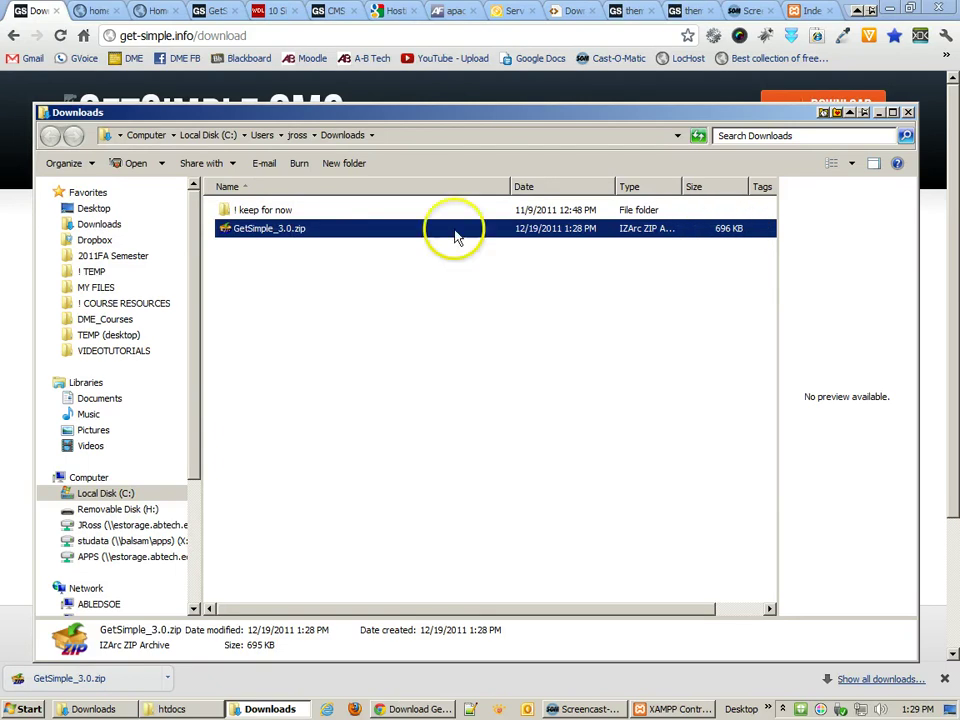
right_click(282, 232)
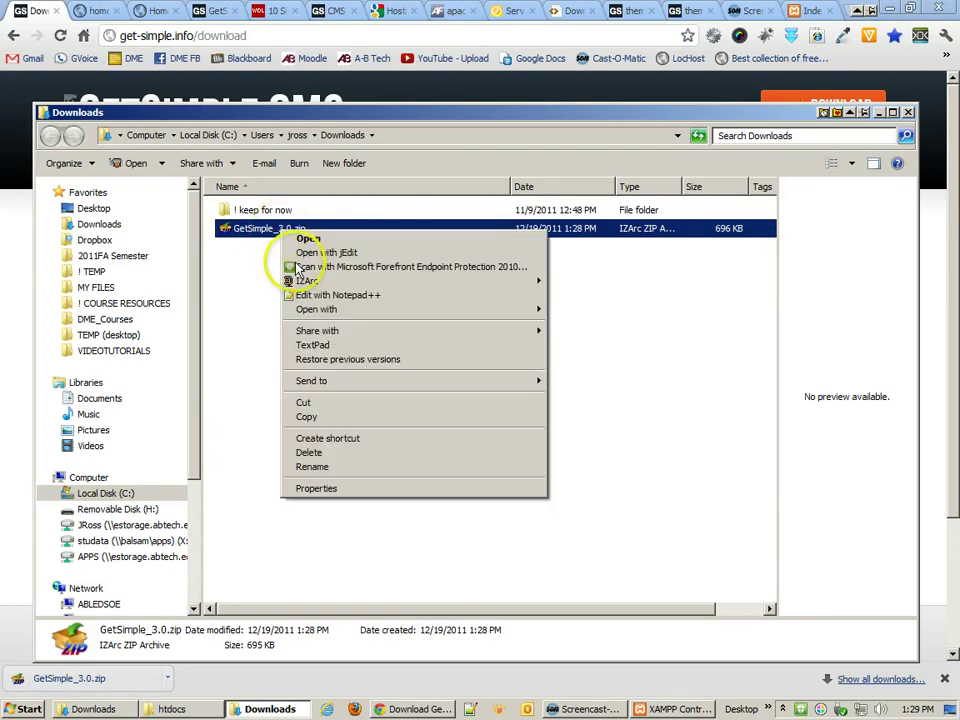
mouse_move(295, 280)
left_click(584, 296)
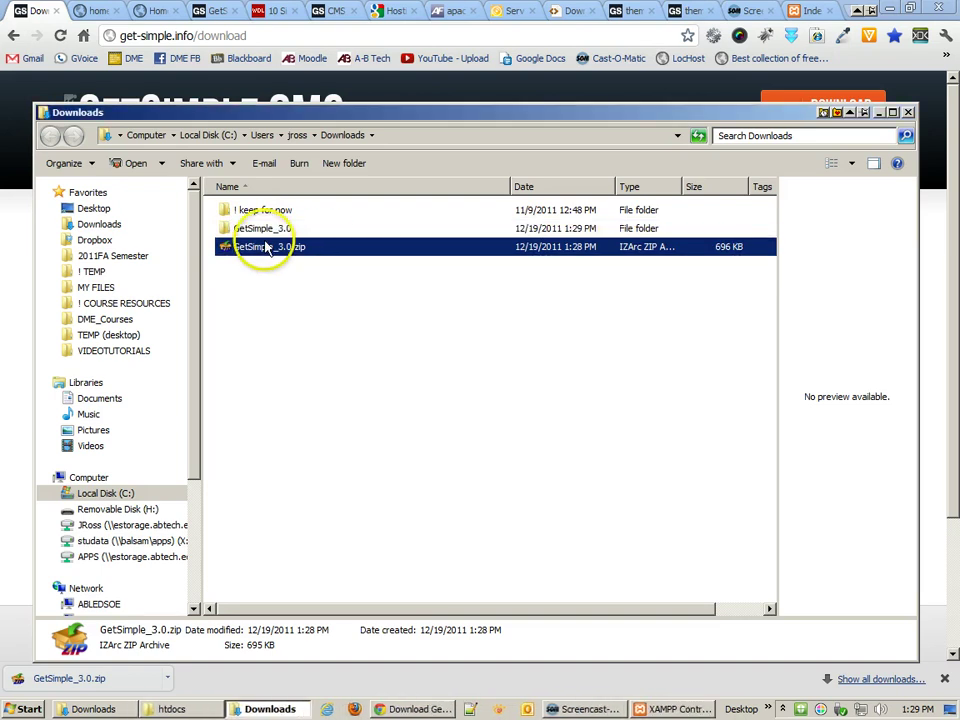
double_click(257, 229)
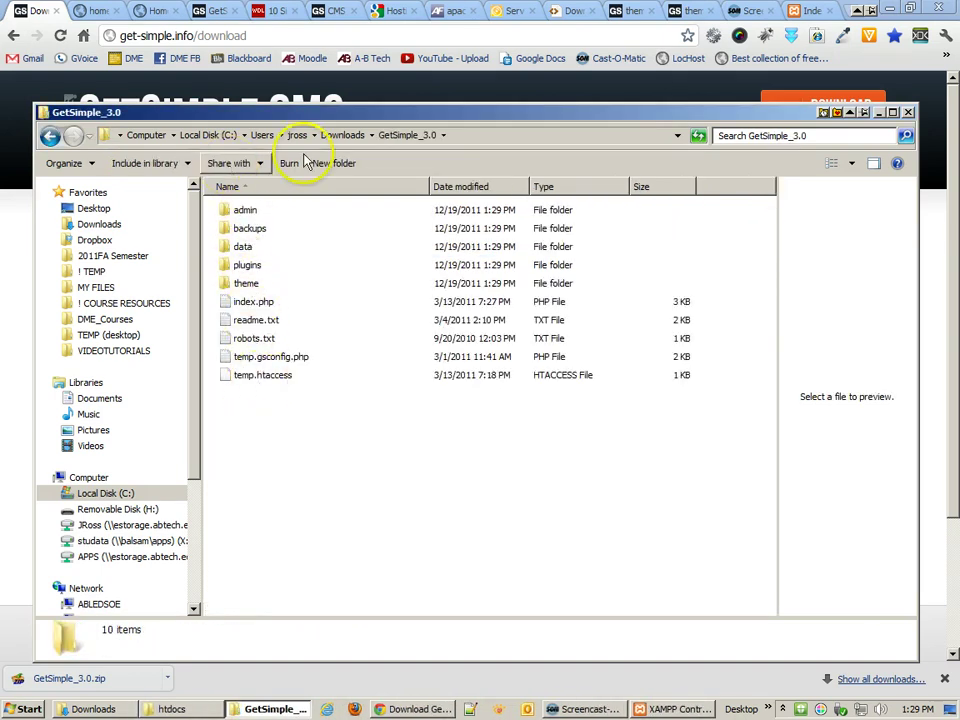
left_click(342, 135)
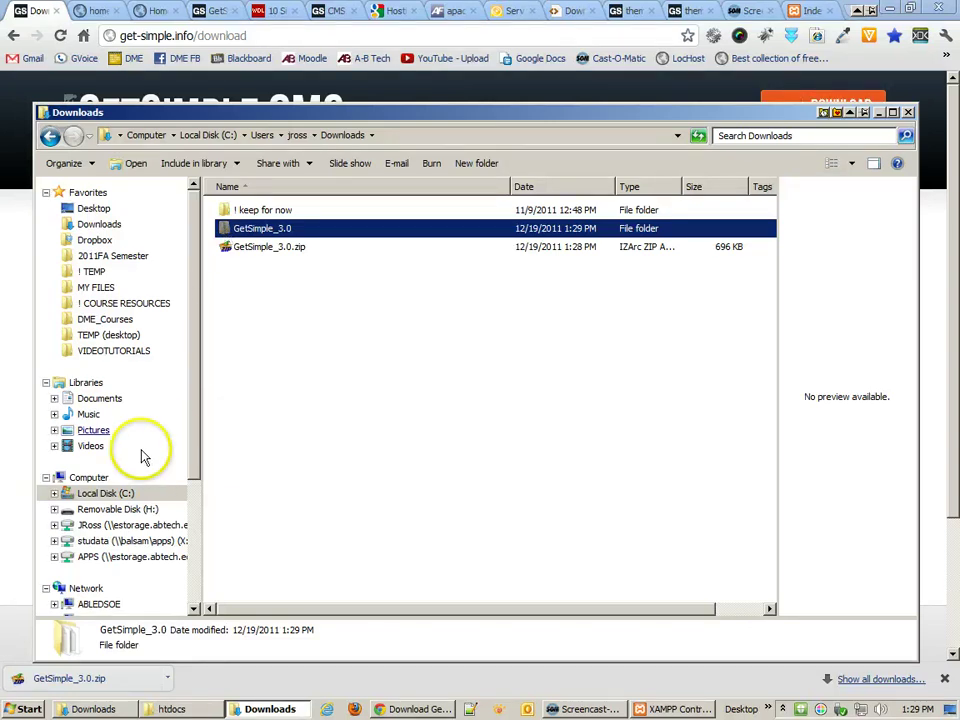
- Paste the GetSimple_3.0 folder into C:\xampp\htdocs
left_click(110, 495)
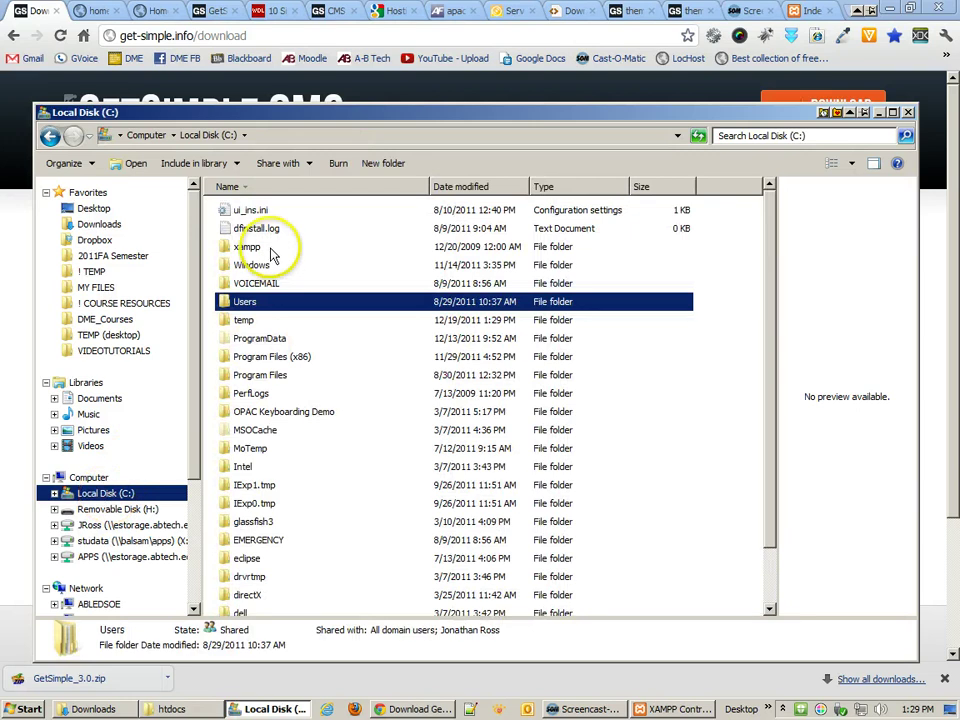
double_click(242, 246)
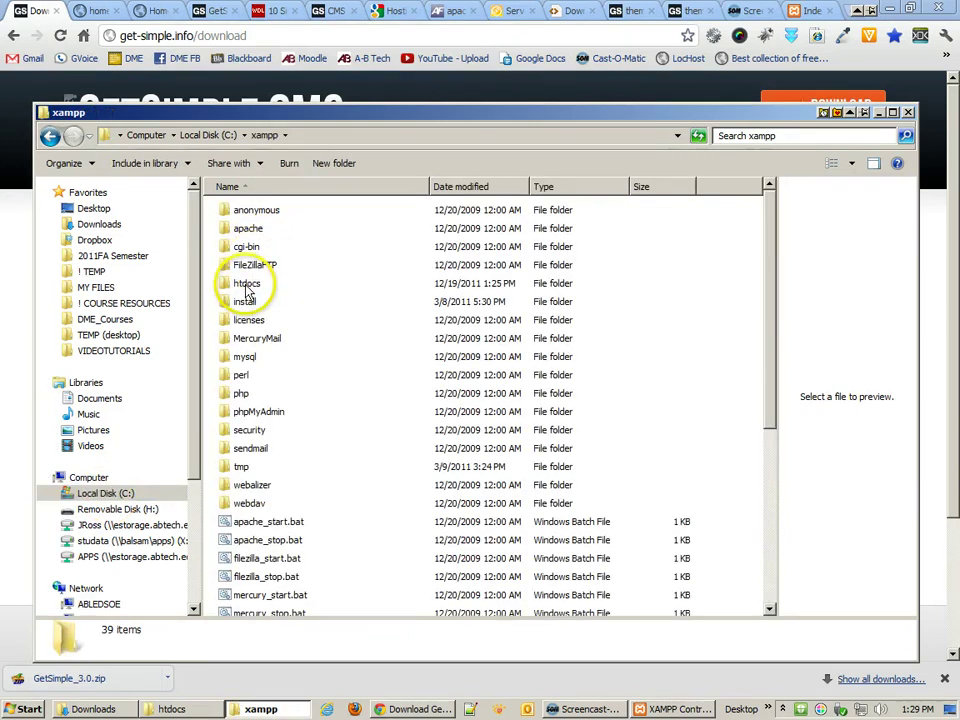
double_click(246, 283)
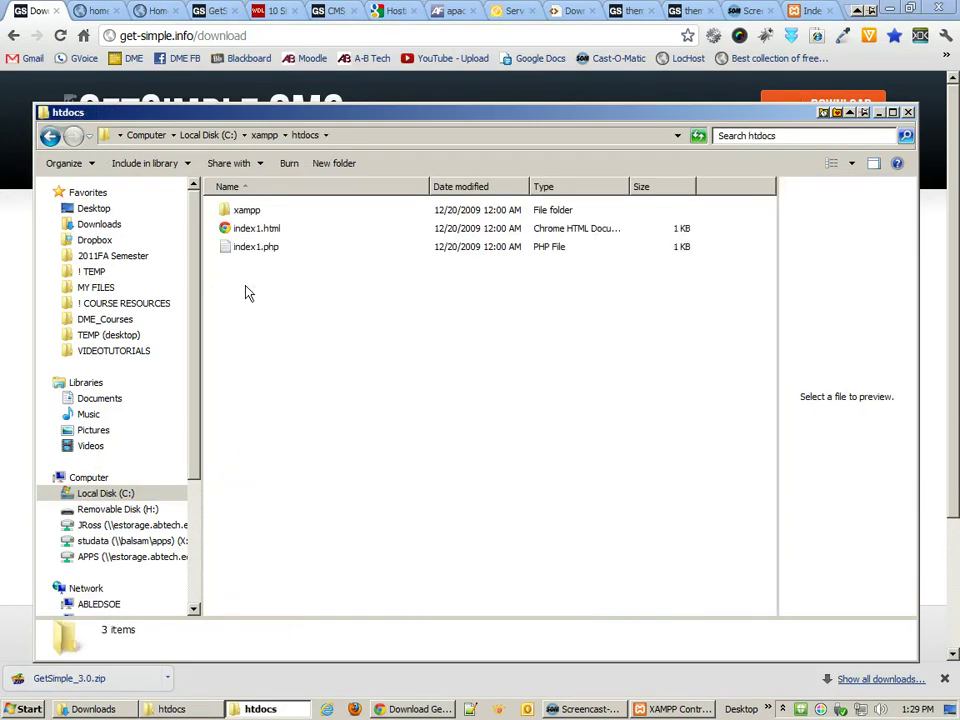
right_click(247, 291)
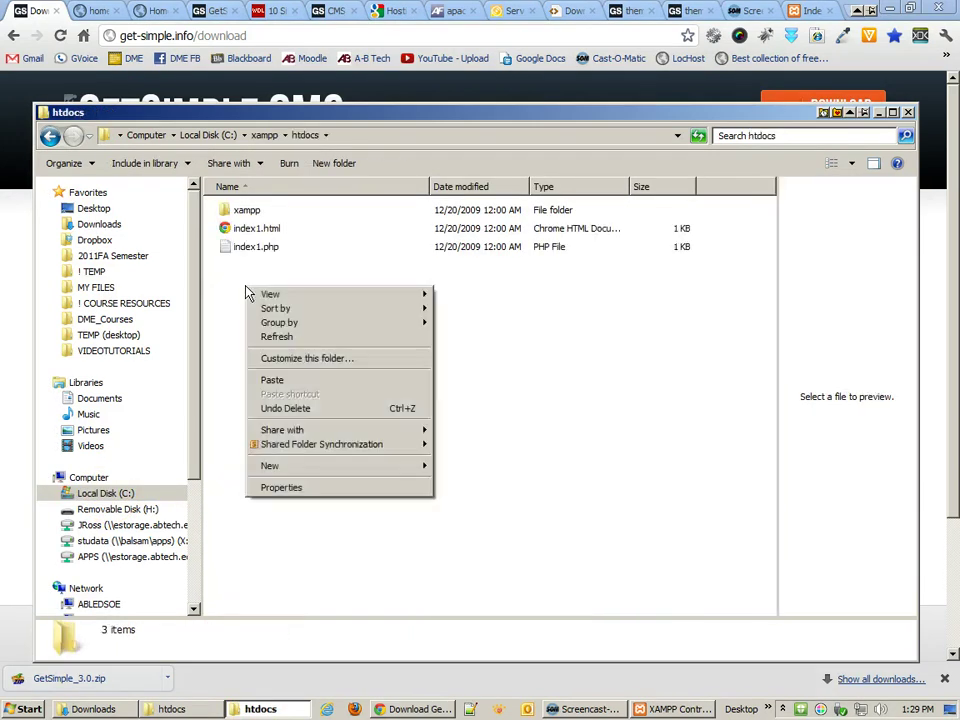
left_click(272, 380)
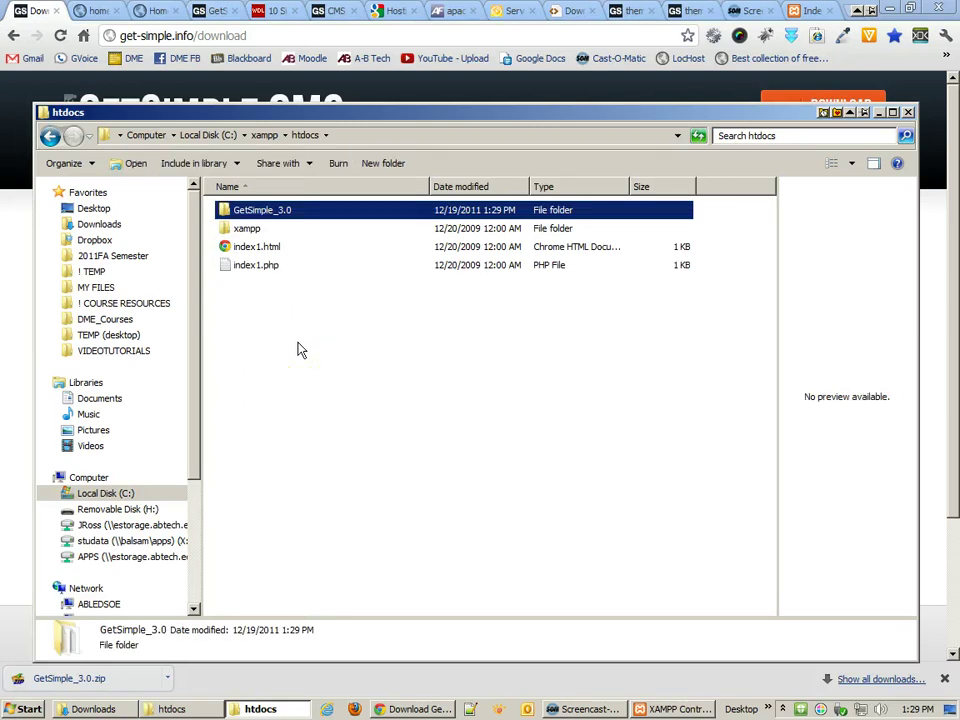
- Reload the localhost listing and open GetSimple_3.0 to launch admin/install.php
left_click(805, 12)
left_click(140, 35)
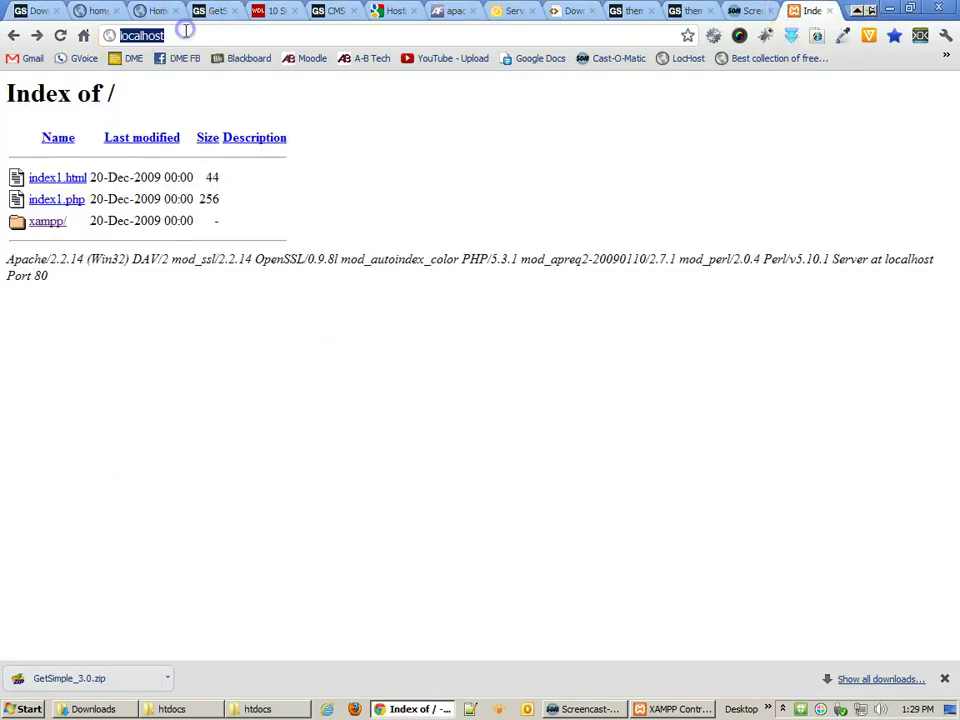
left_click(183, 35)
key("Return")
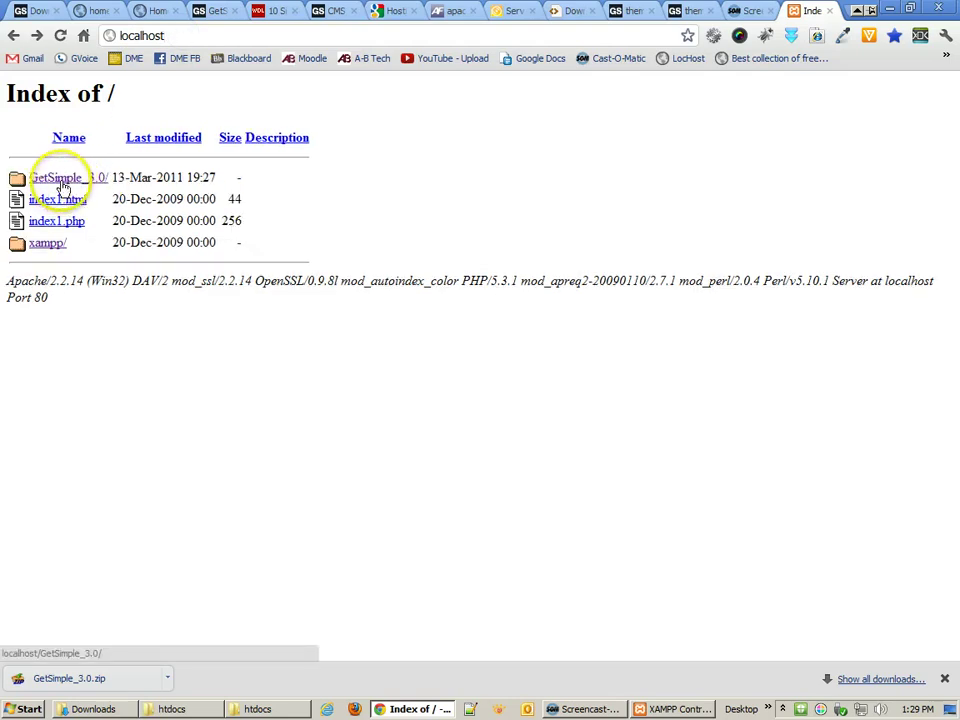
left_click(66, 186)
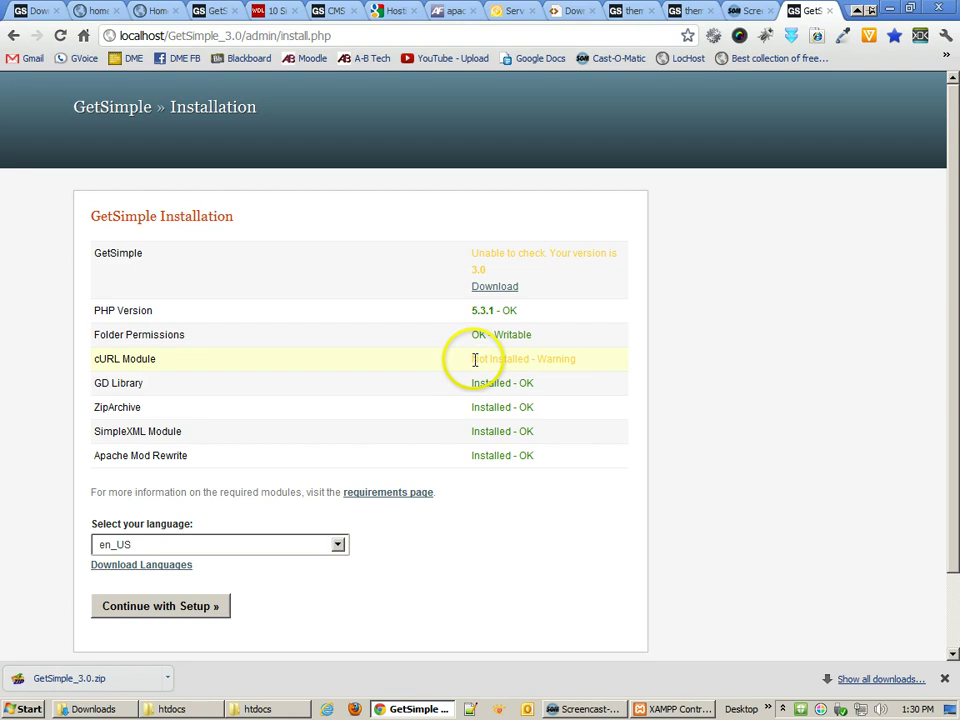
- Review the install checks: PHP 5.3.1 OK, cURL Module not installed
left_click_drag(471, 358, 585, 357)
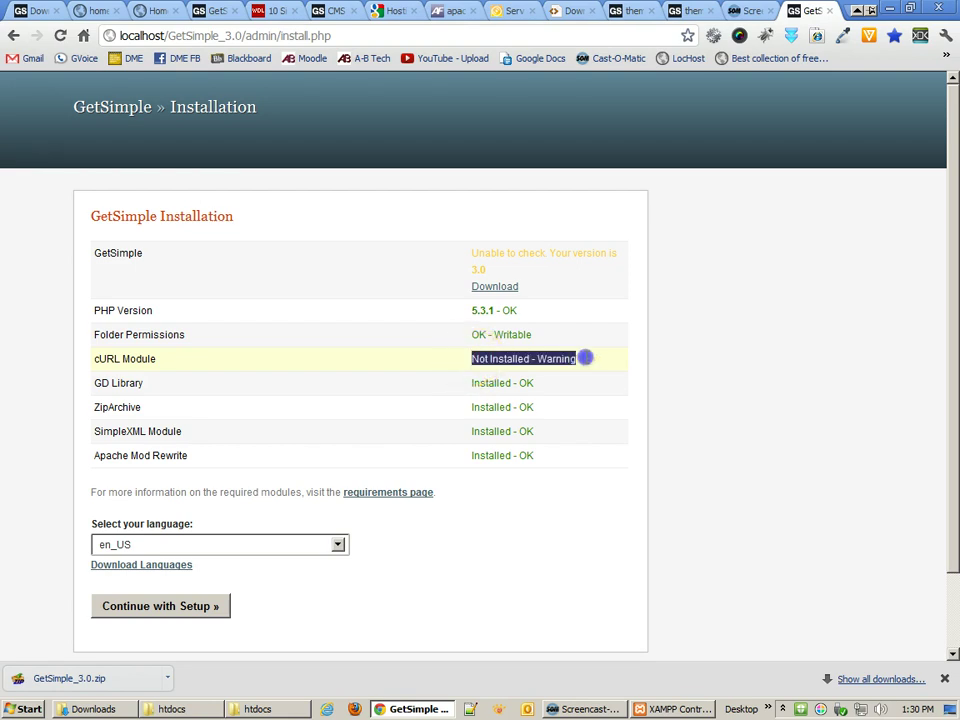
left_click(581, 390)
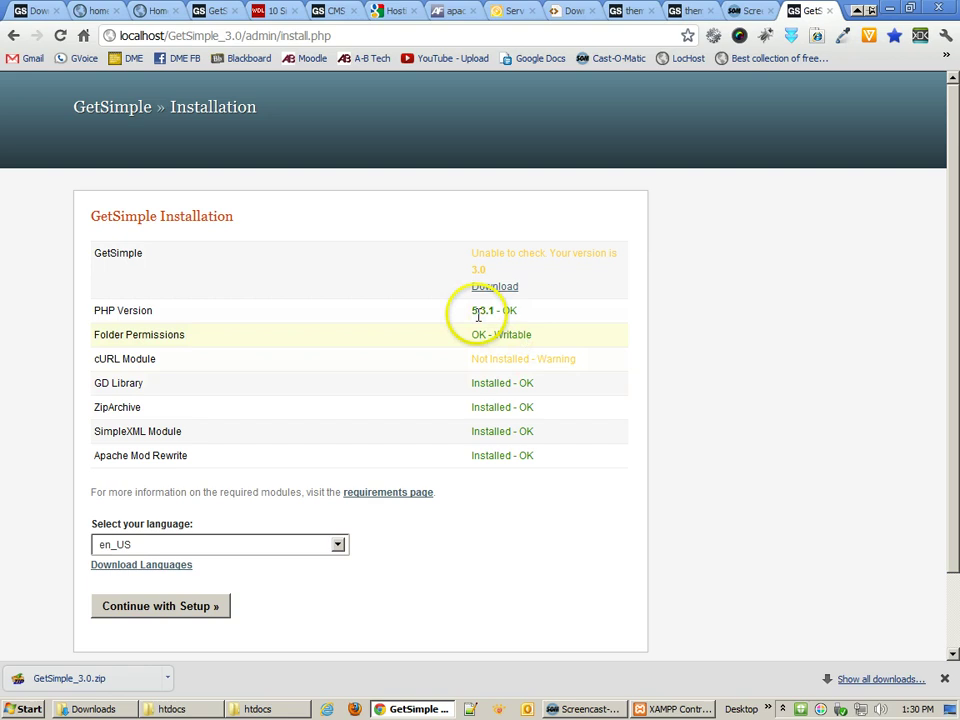
left_click_drag(472, 311, 538, 313)
left_click(581, 483)
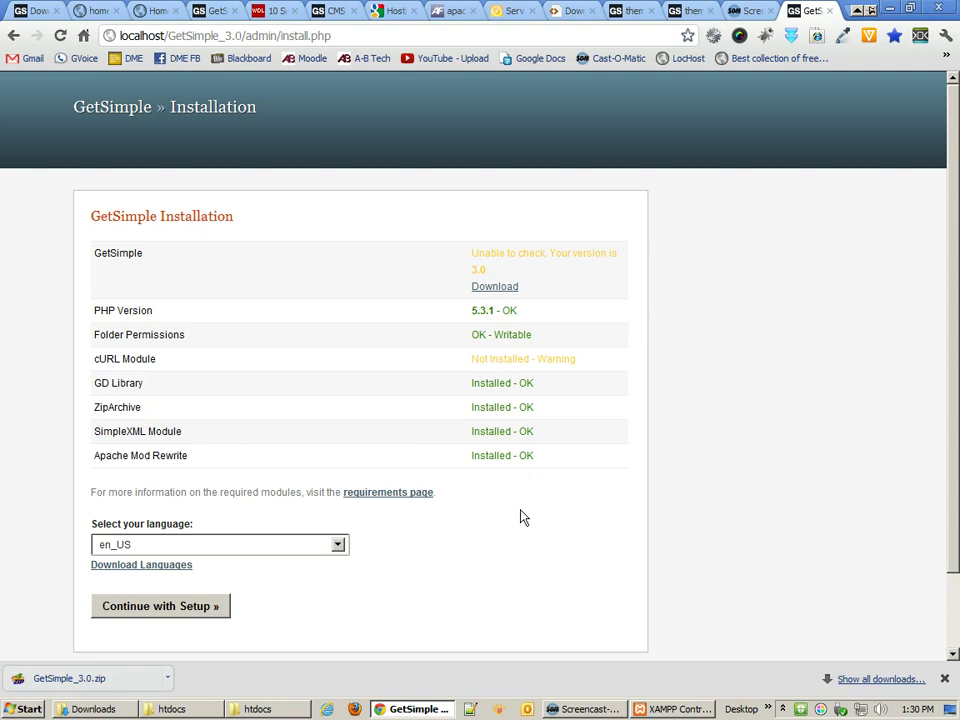
scroll(520, 516, "down", 2)
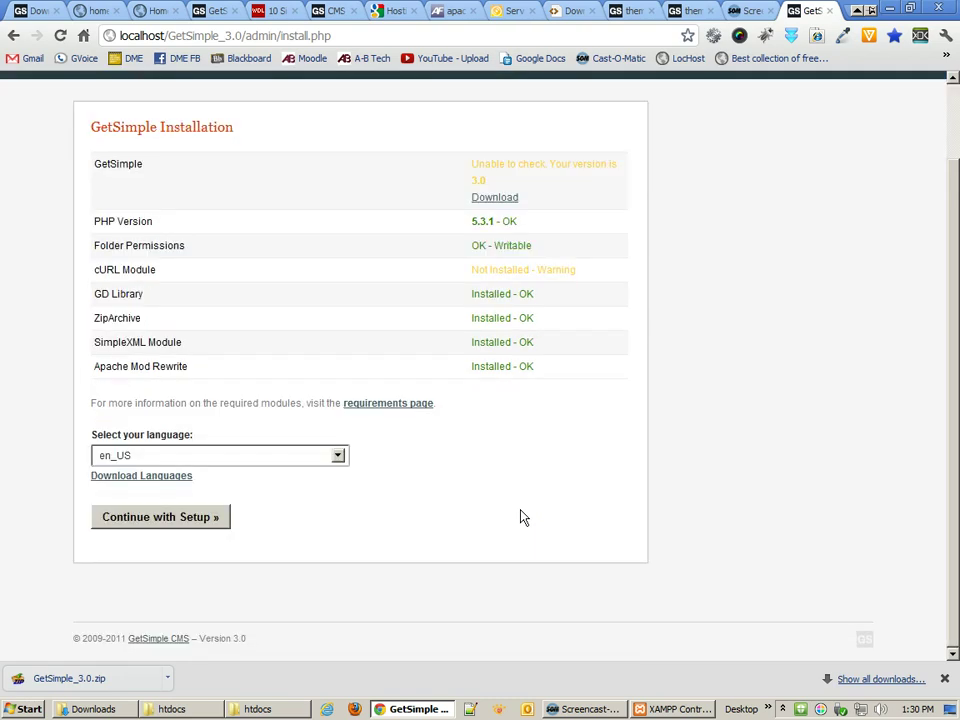
- Enter website name 'testing website', username admin and the admin e-mail, then install
left_click(183, 518)
left_click(176, 267)
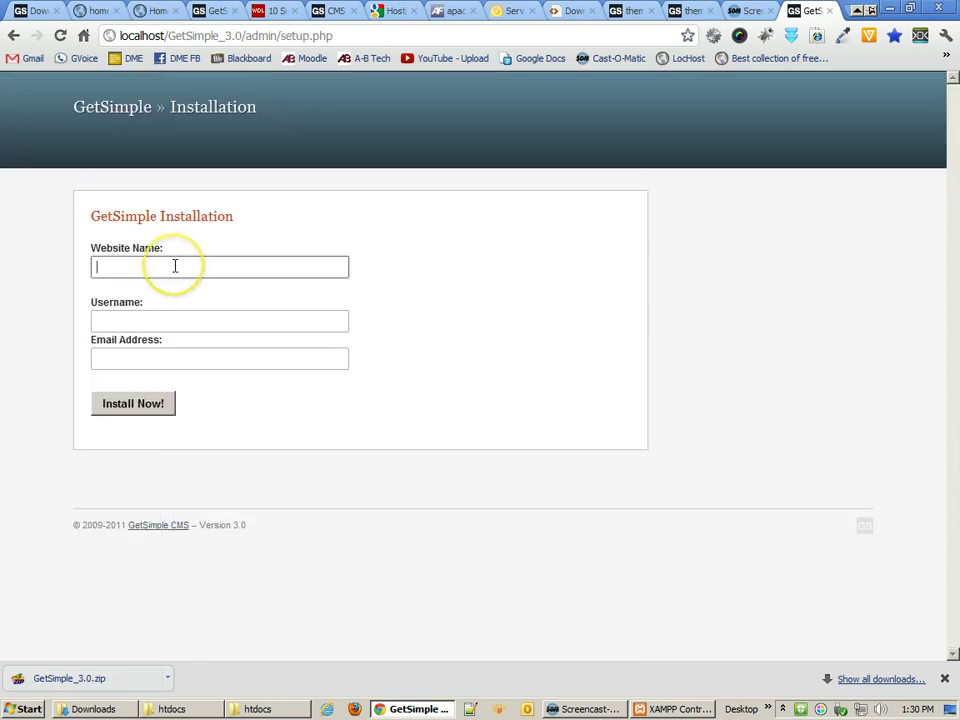
type("test")
left_click(168, 288)
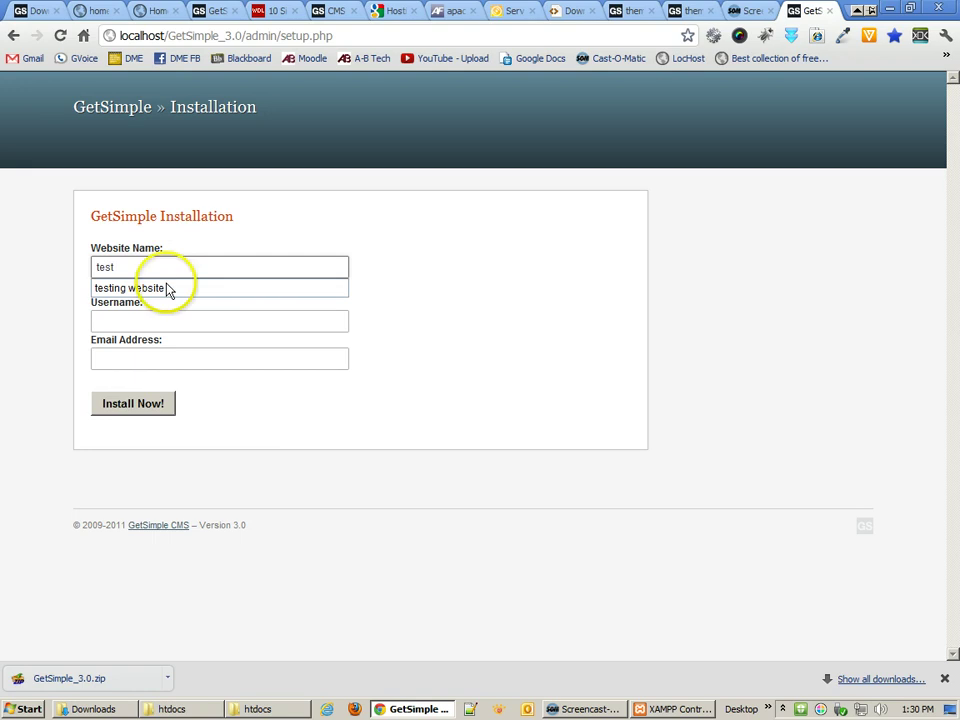
left_click(156, 318)
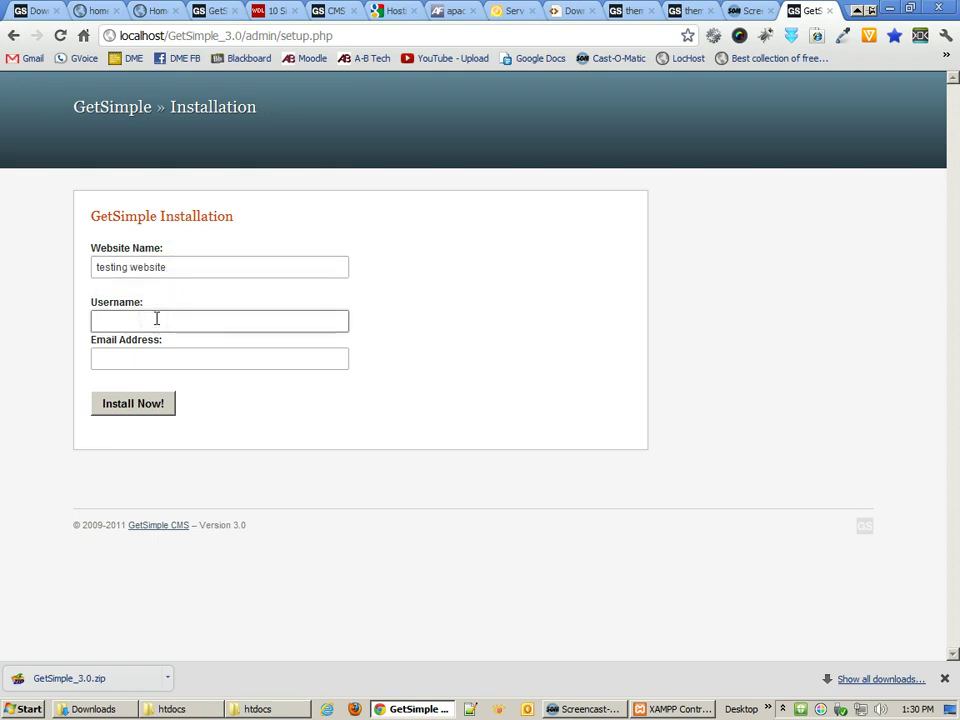
type("admin")
key("Tab")
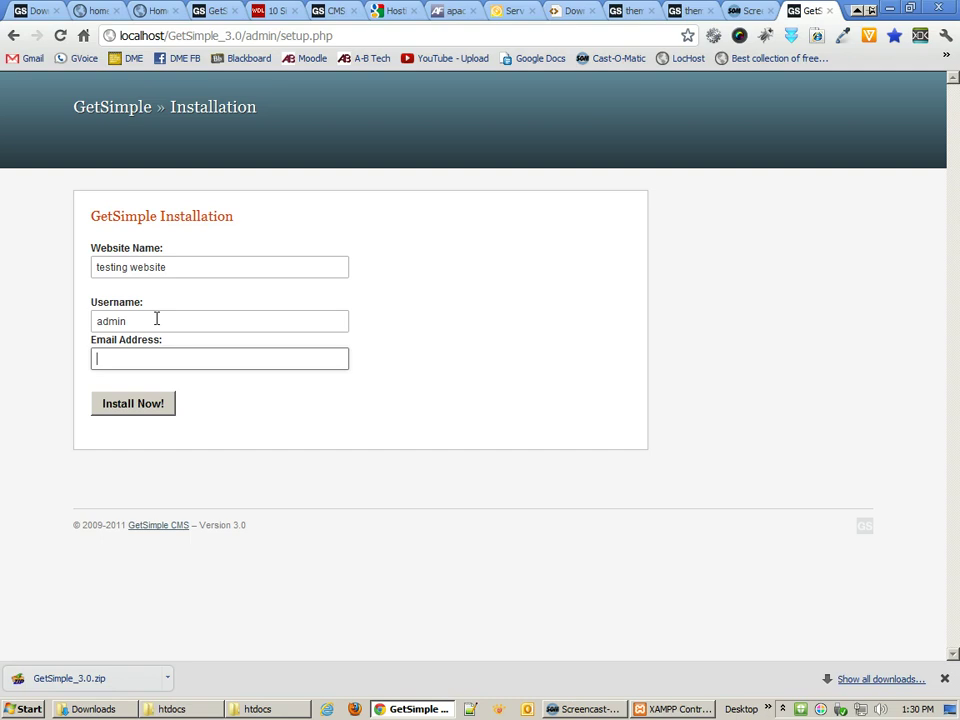
type("admin")
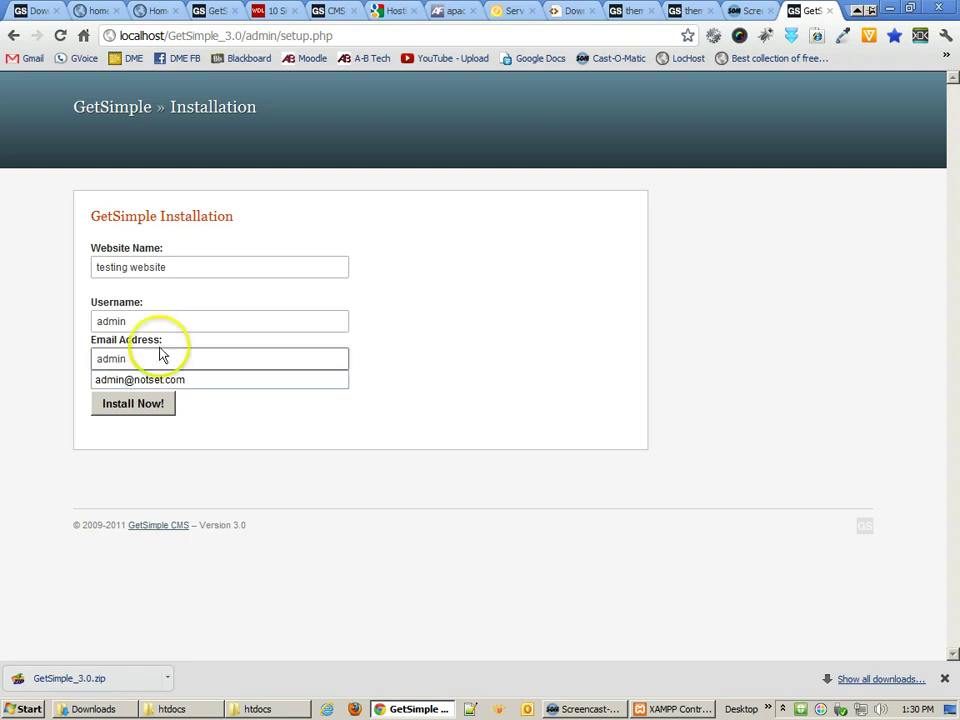
left_click(169, 381)
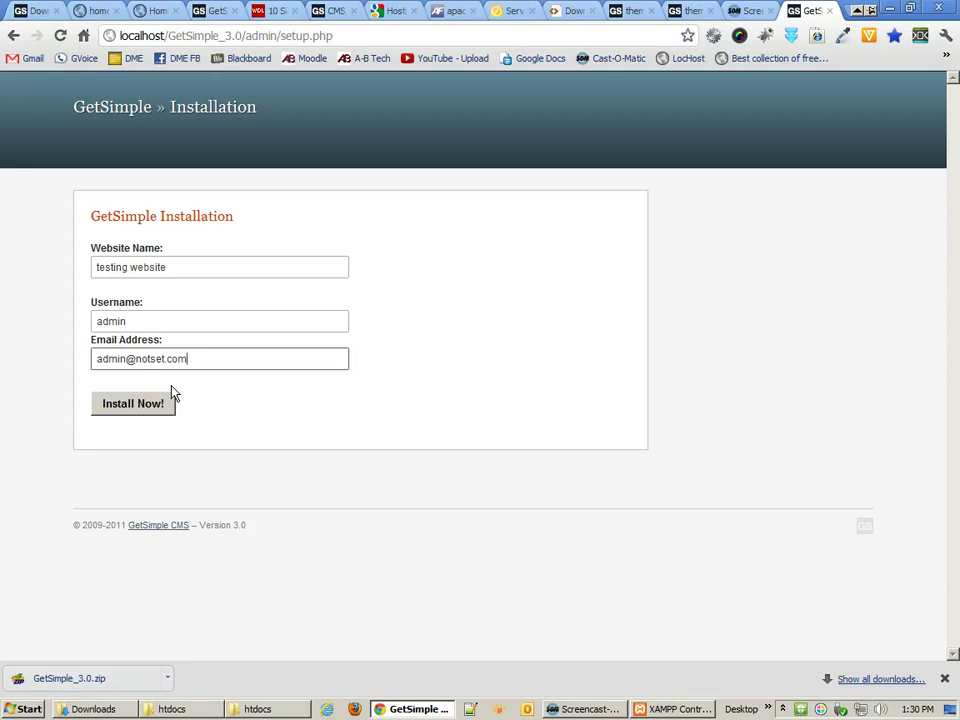
left_click(146, 405)
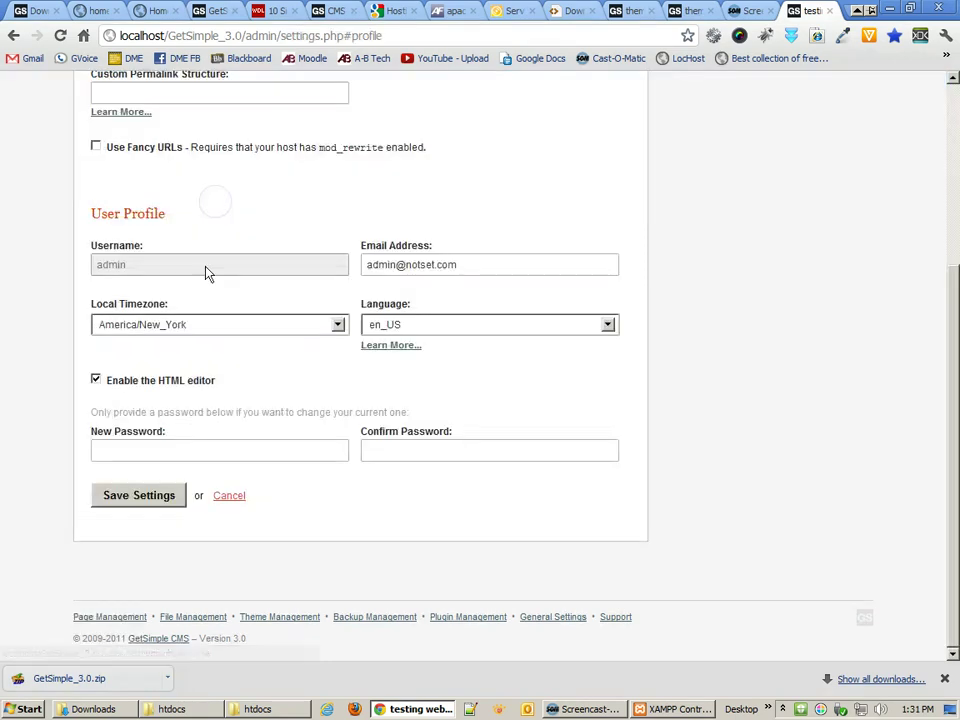
- Enter and confirm a new admin password, save settings, and check the update confirmation
left_click(125, 493)
type("••••")
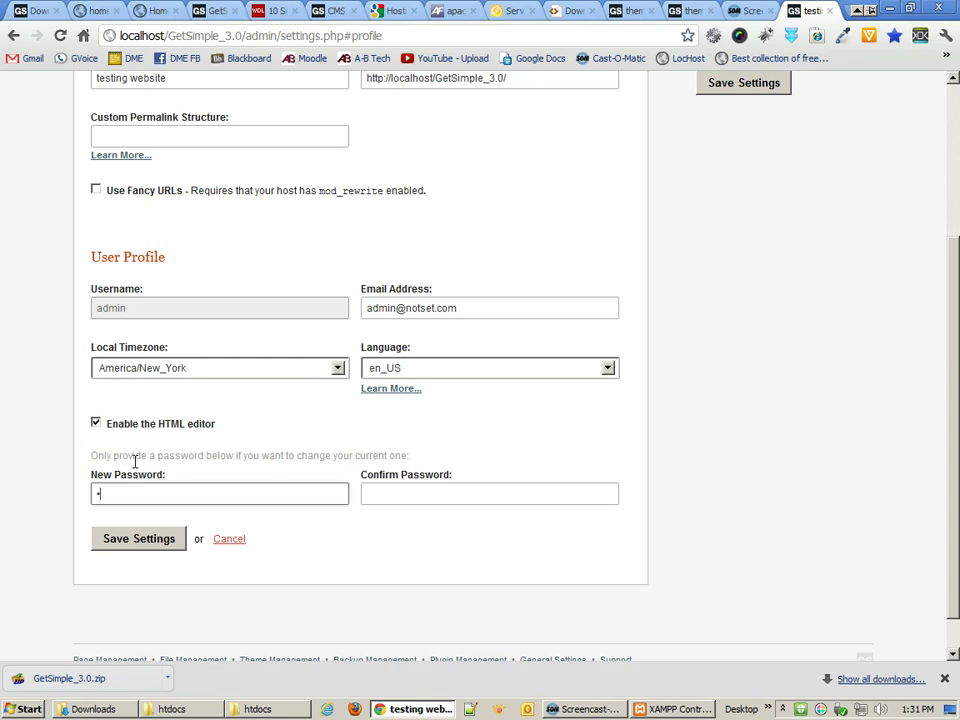
key("Tab")
type("••••")
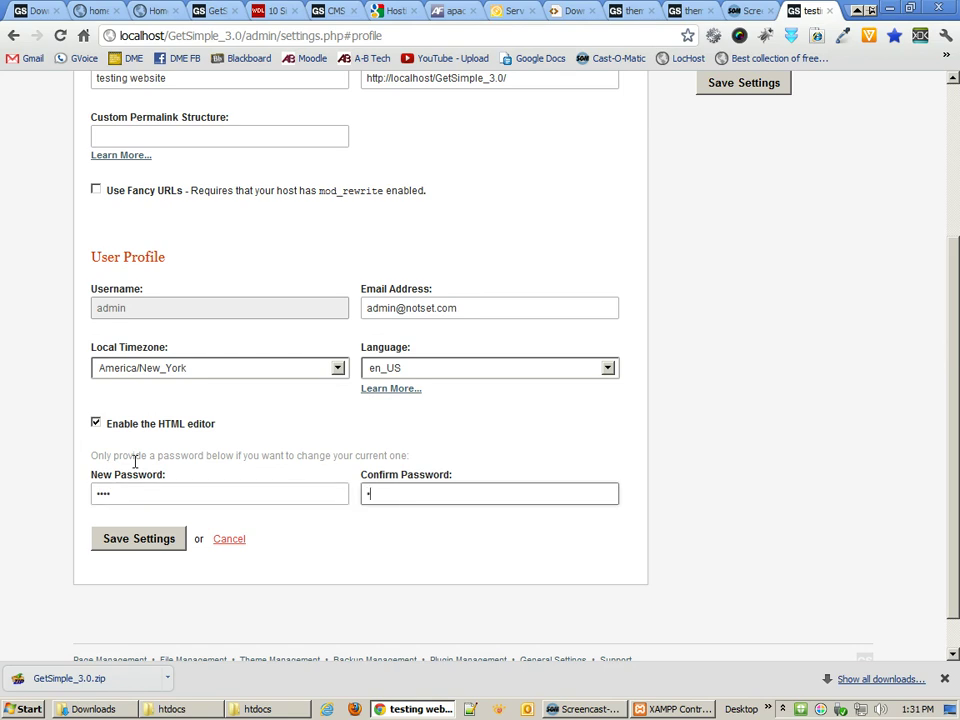
left_click(143, 489)
left_click(154, 540)
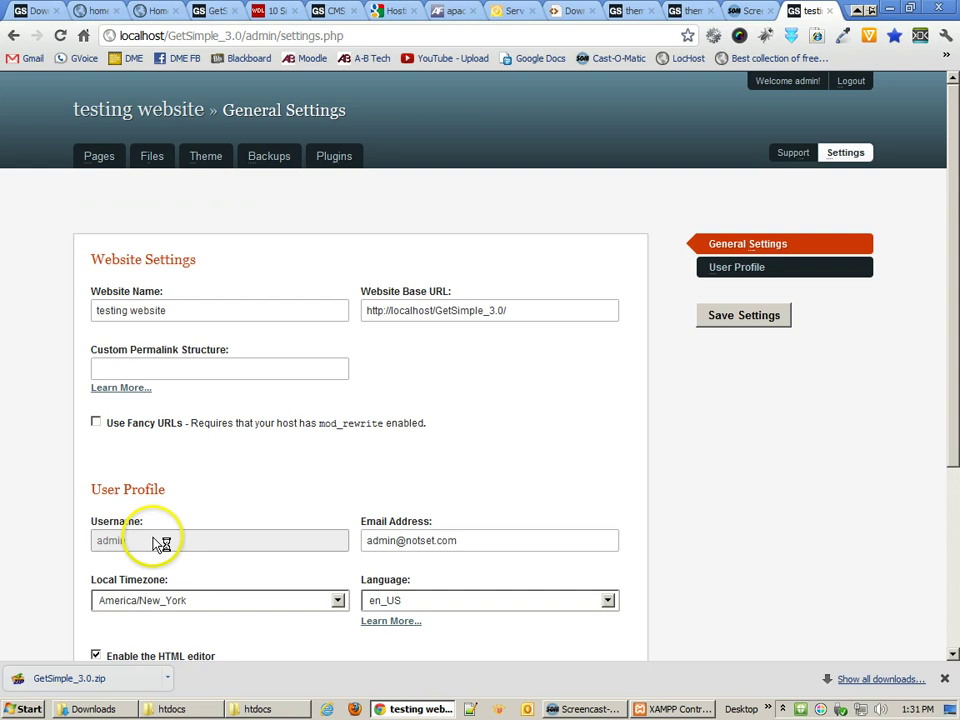
left_click_drag(110, 203, 210, 205)
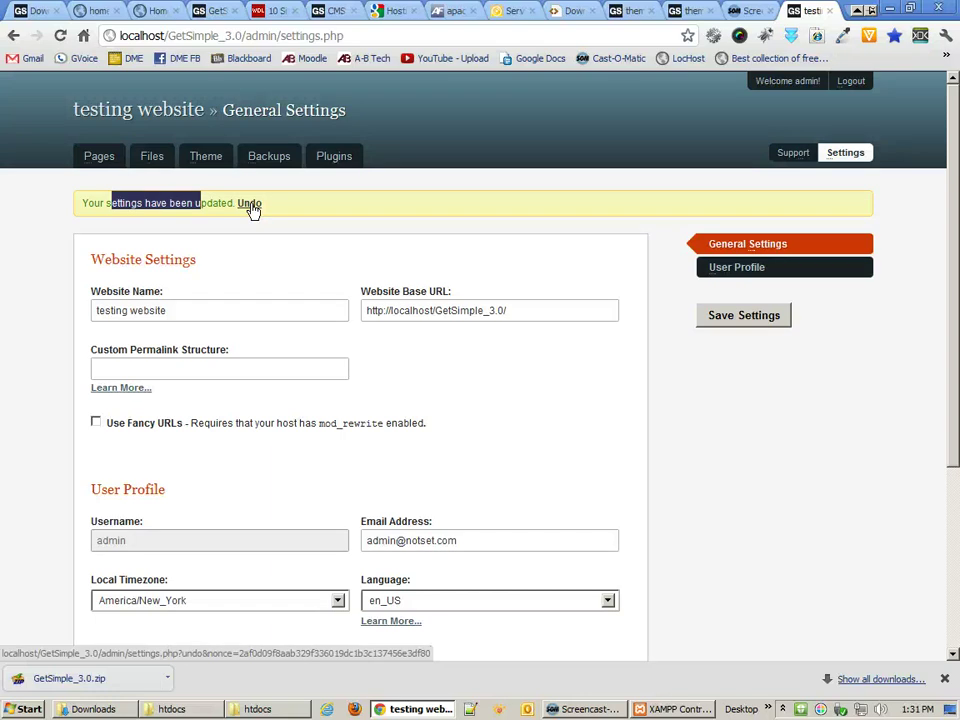
- Open the 'Welcome to GetSimple!' page from the Pages list for editing
left_click(100, 157)
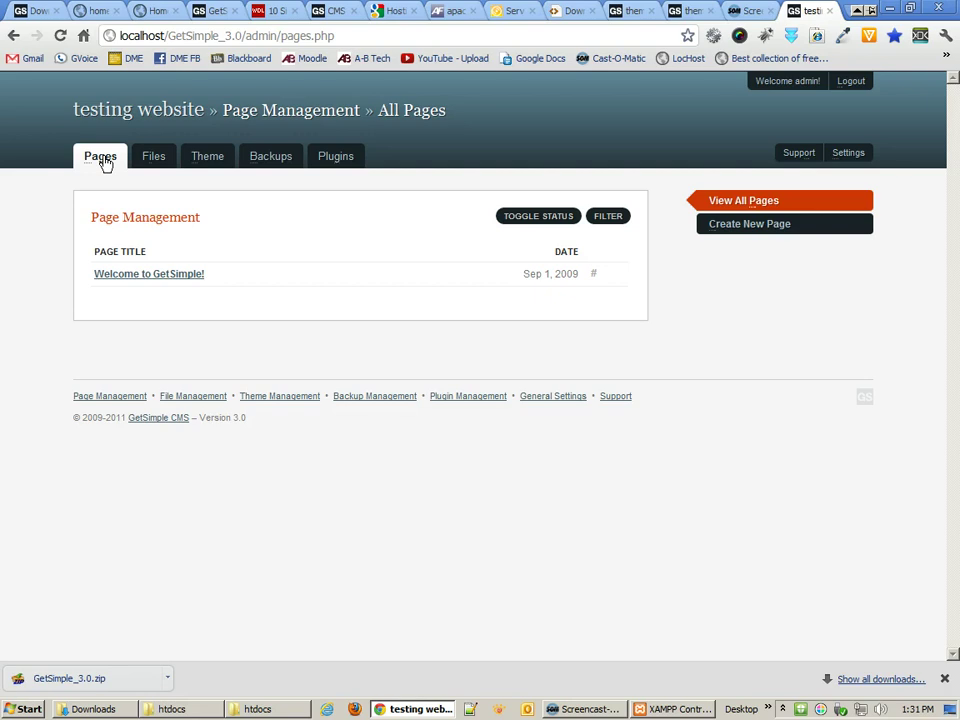
left_click(141, 160)
left_click(209, 162)
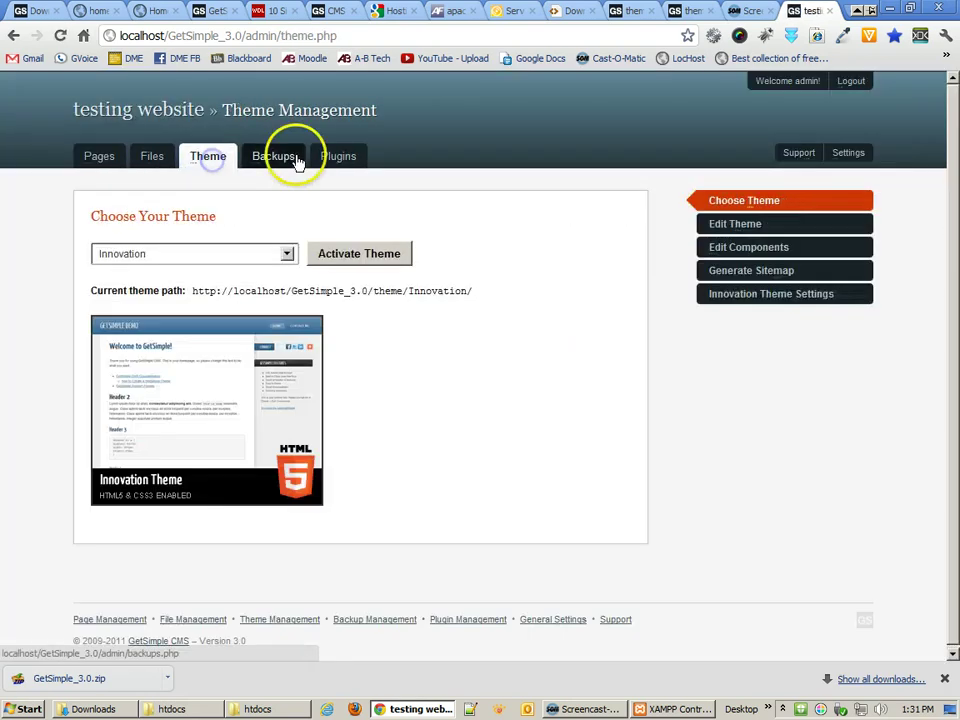
left_click(65, 152)
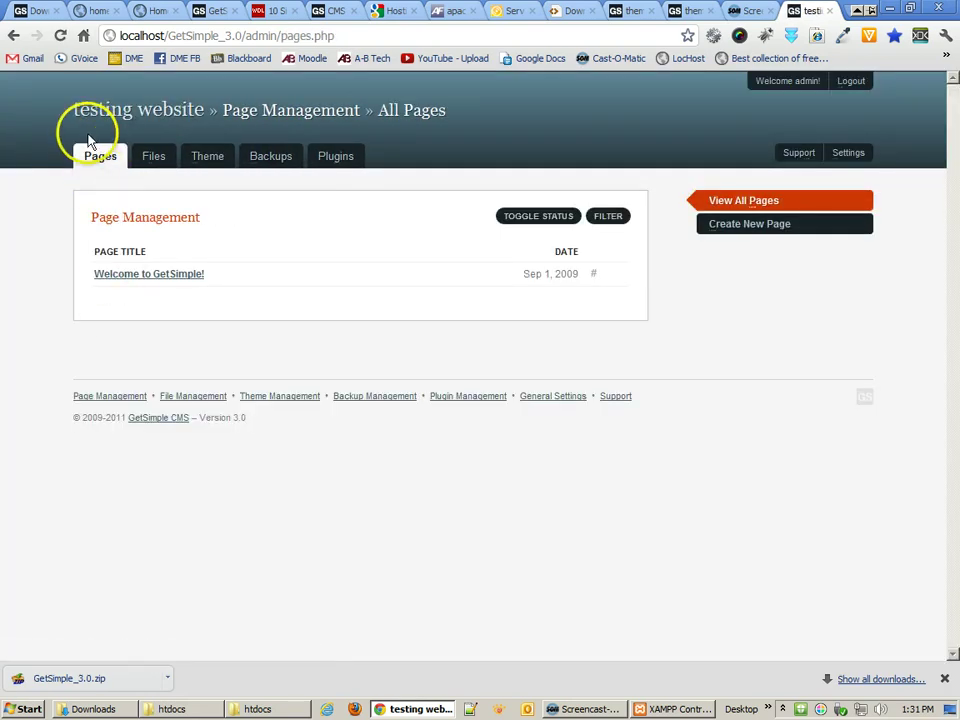
left_click(141, 280)
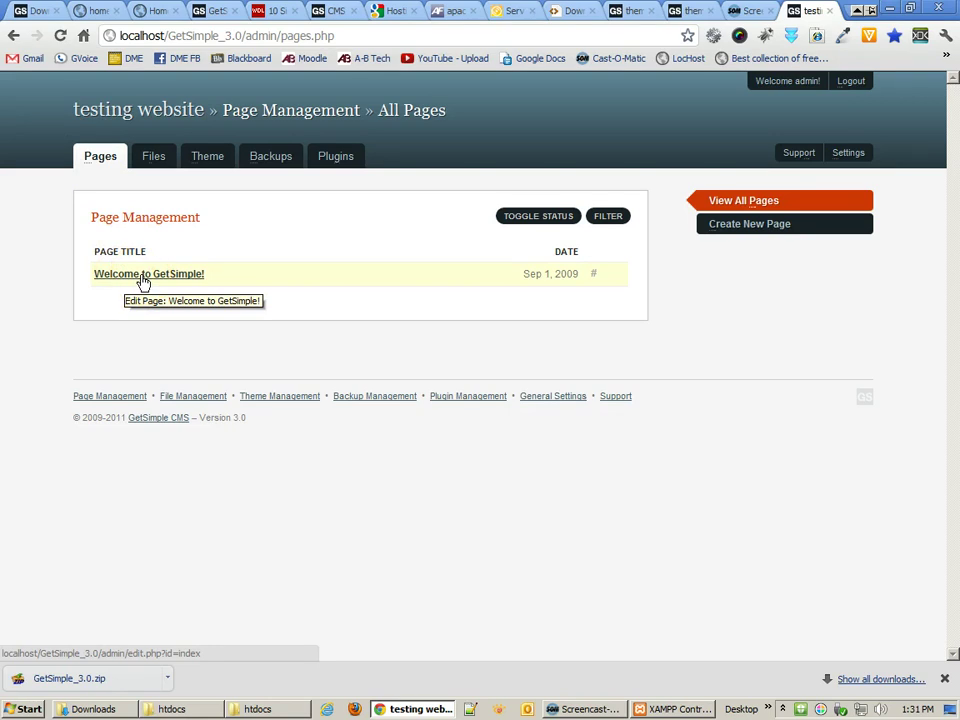
left_click(143, 279)
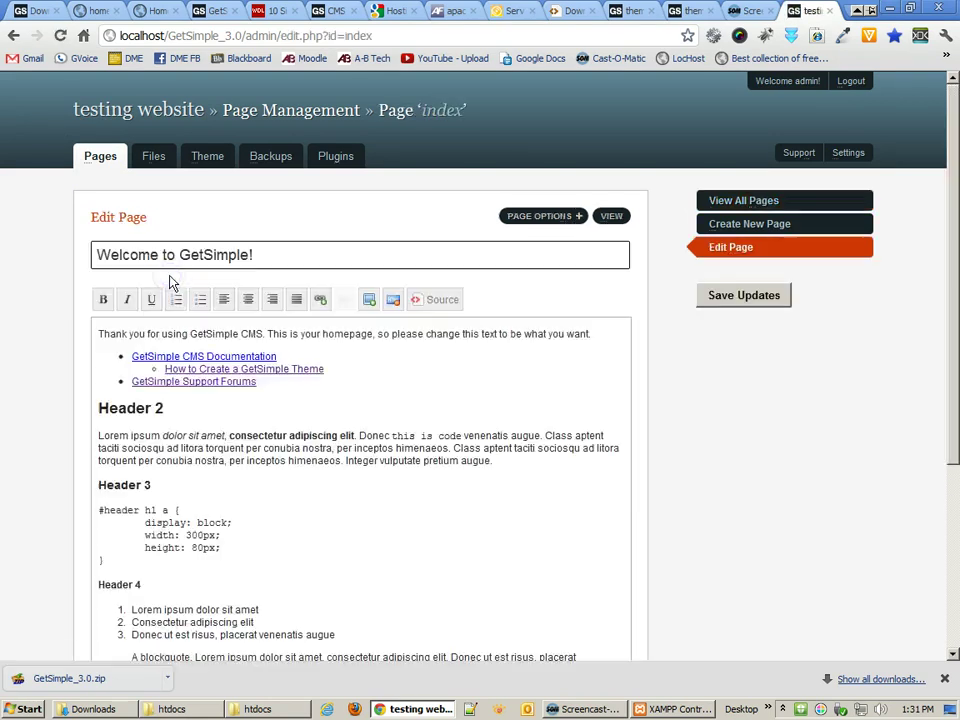
scroll(358, 438, "down", 3)
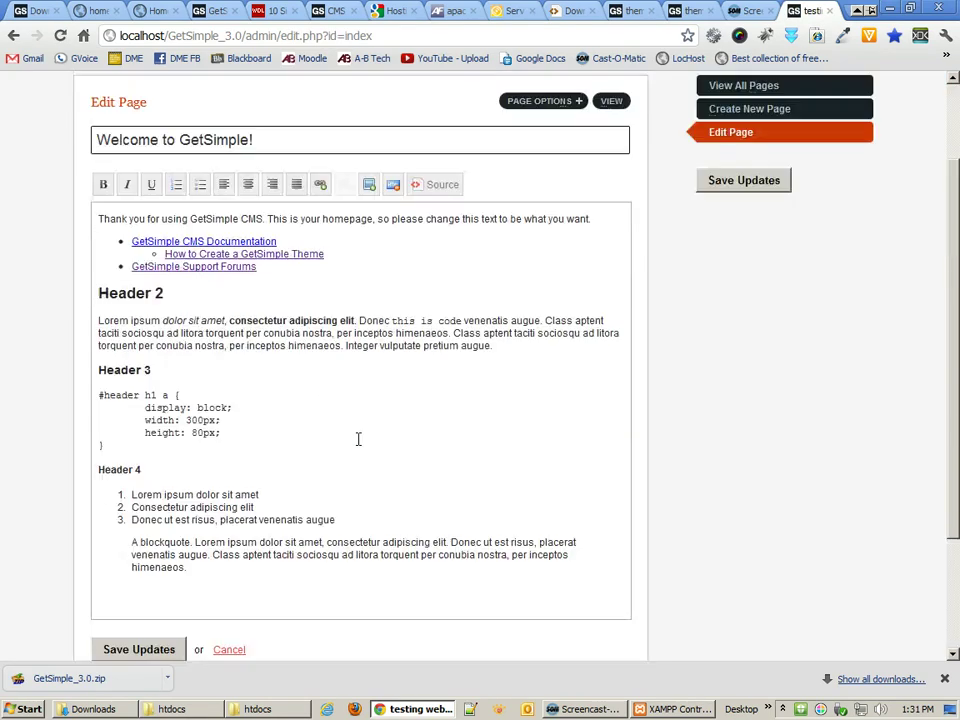
scroll(358, 438, "up", 1)
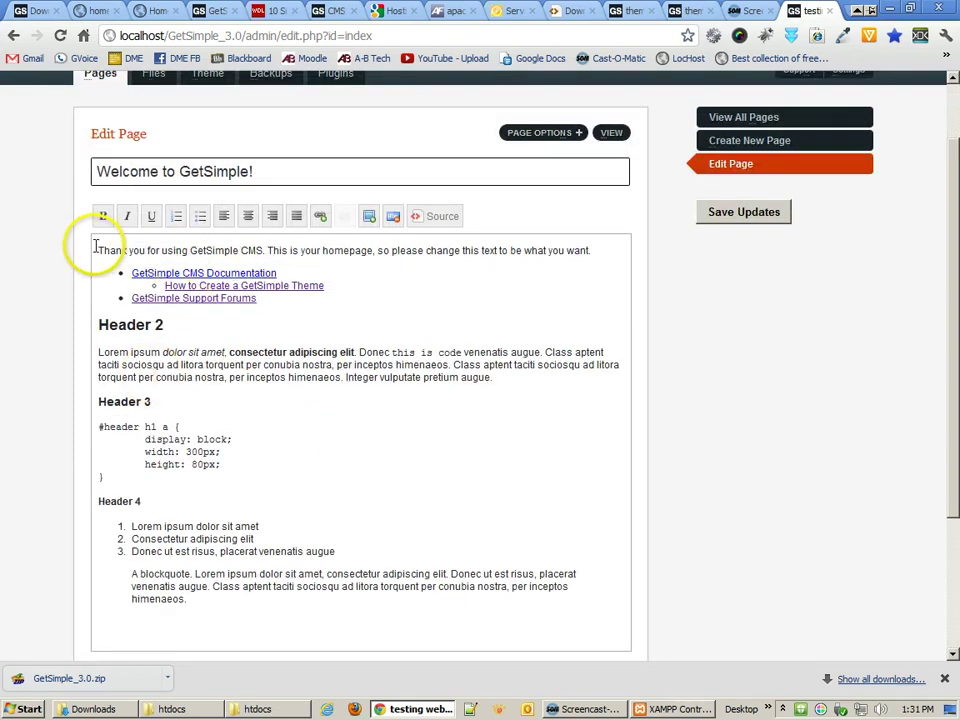
- Delete the intro, links, and Header 3 through the blockquote, then save
left_click_drag(92, 247, 360, 298)
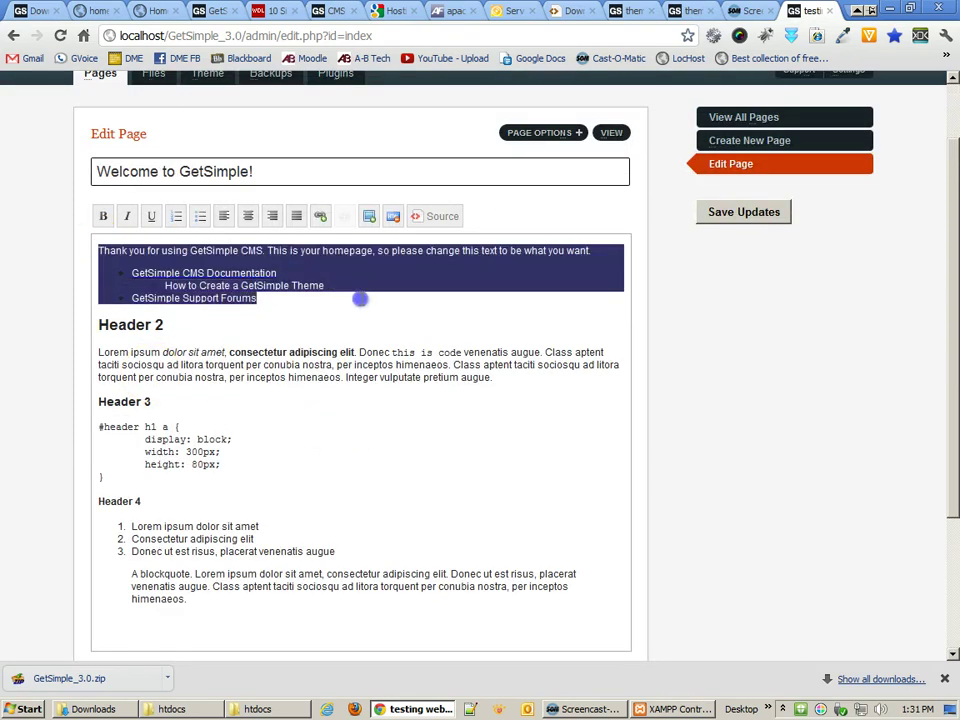
key("BackSpace")
key("BackSpace")
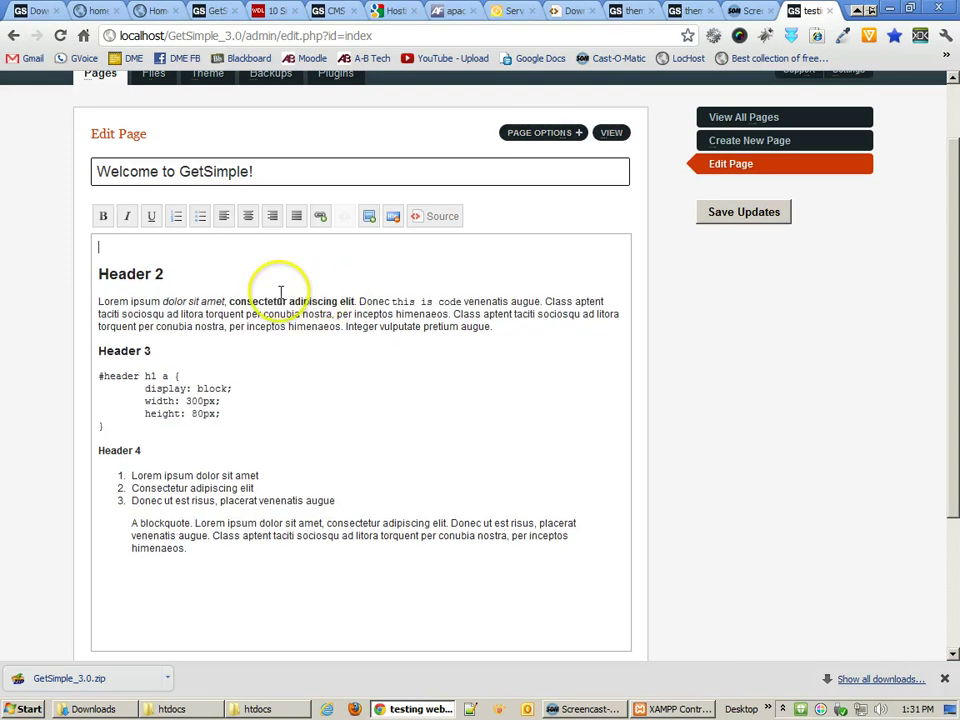
left_click_drag(105, 245, 92, 231)
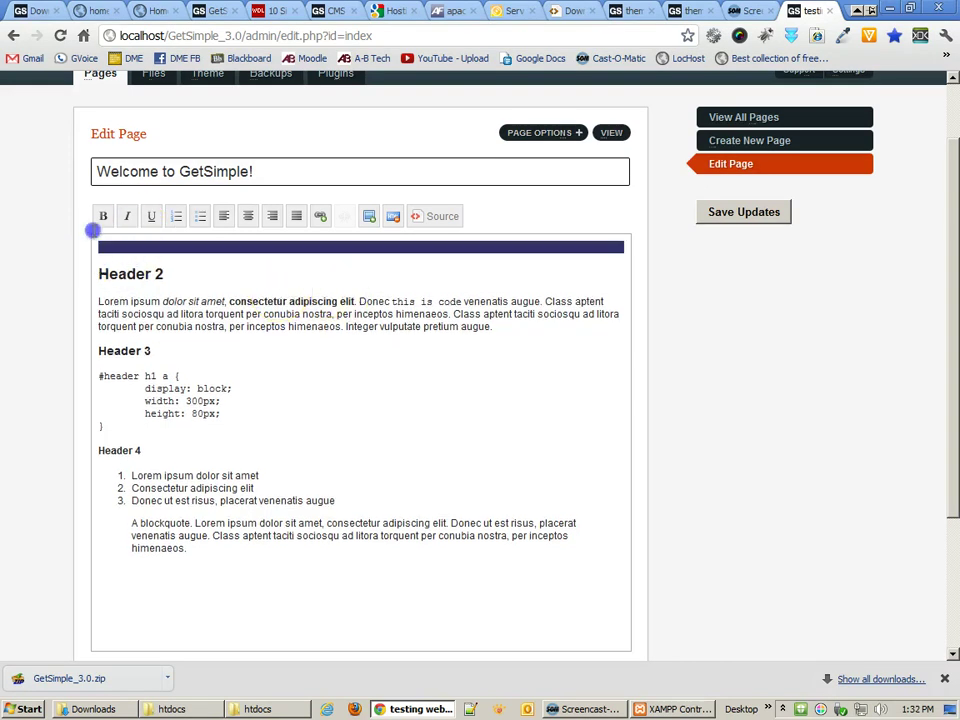
key("BackSpace")
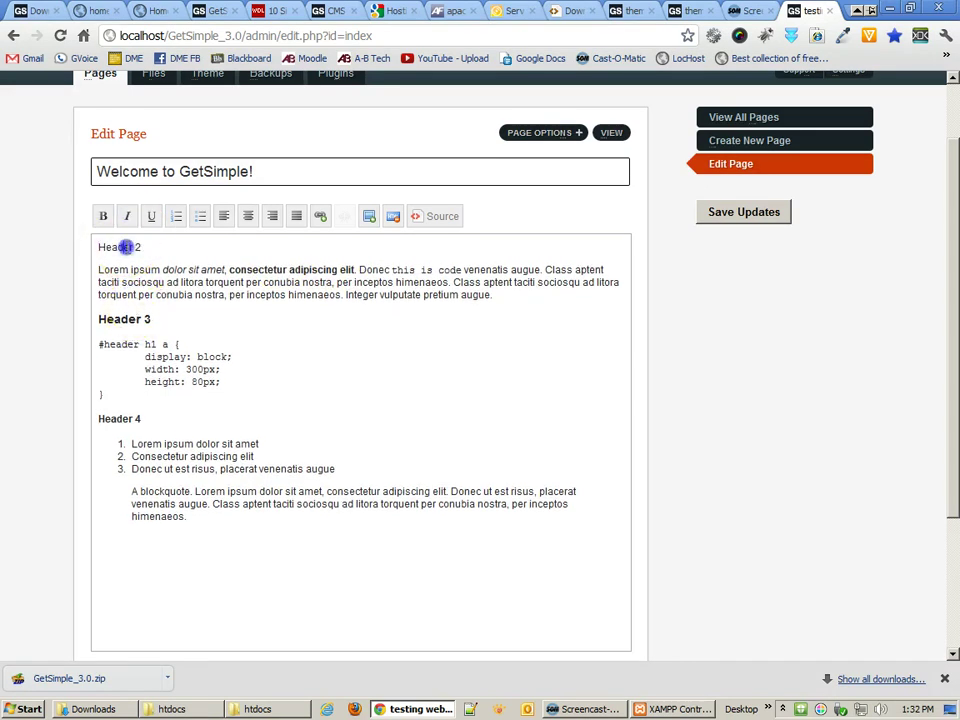
triple_click(125, 247)
left_click(201, 321)
left_click(97, 320)
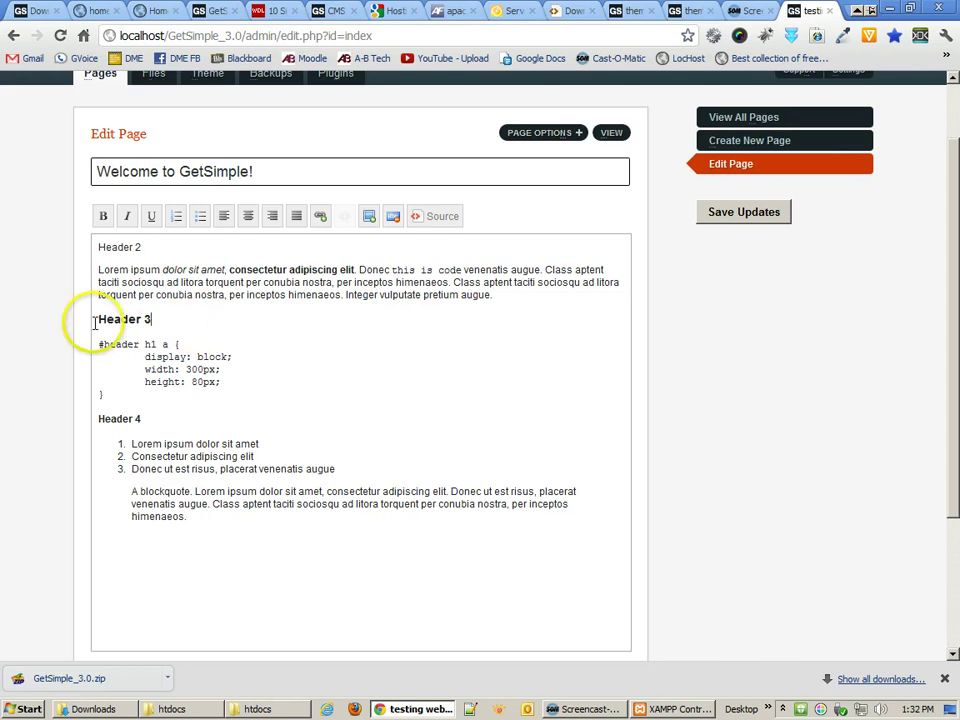
left_click_drag(97, 320, 317, 581)
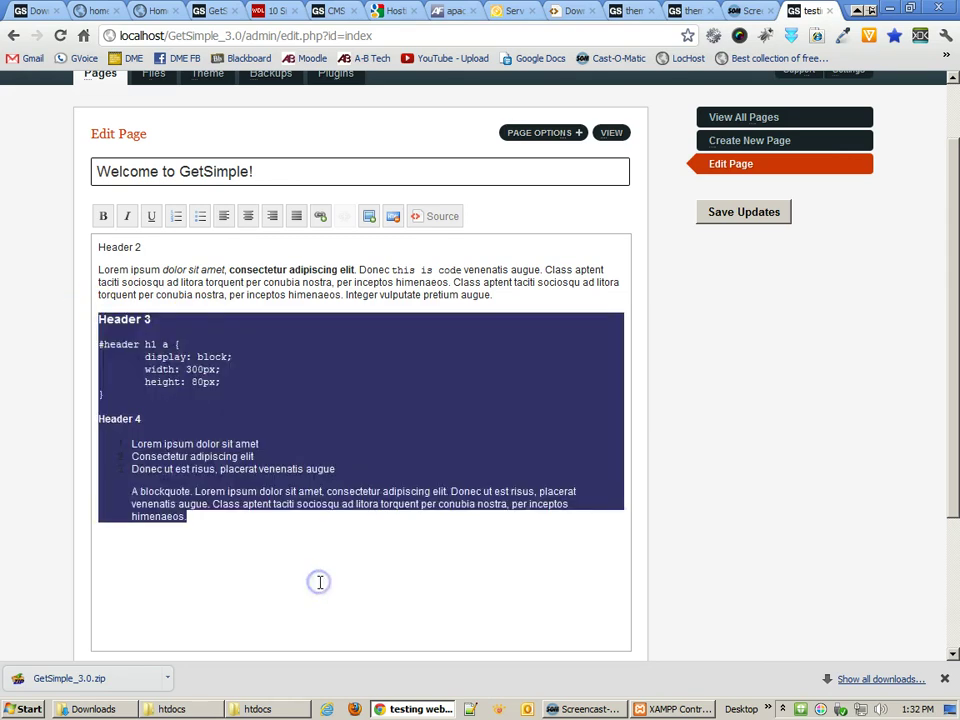
key("Delete")
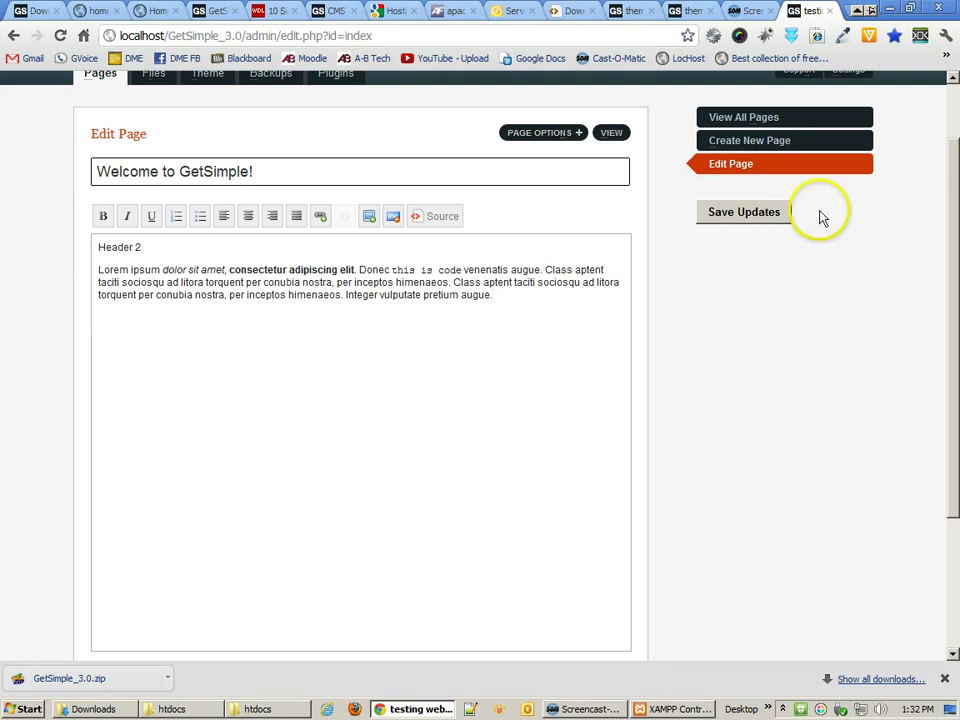
left_click(760, 210)
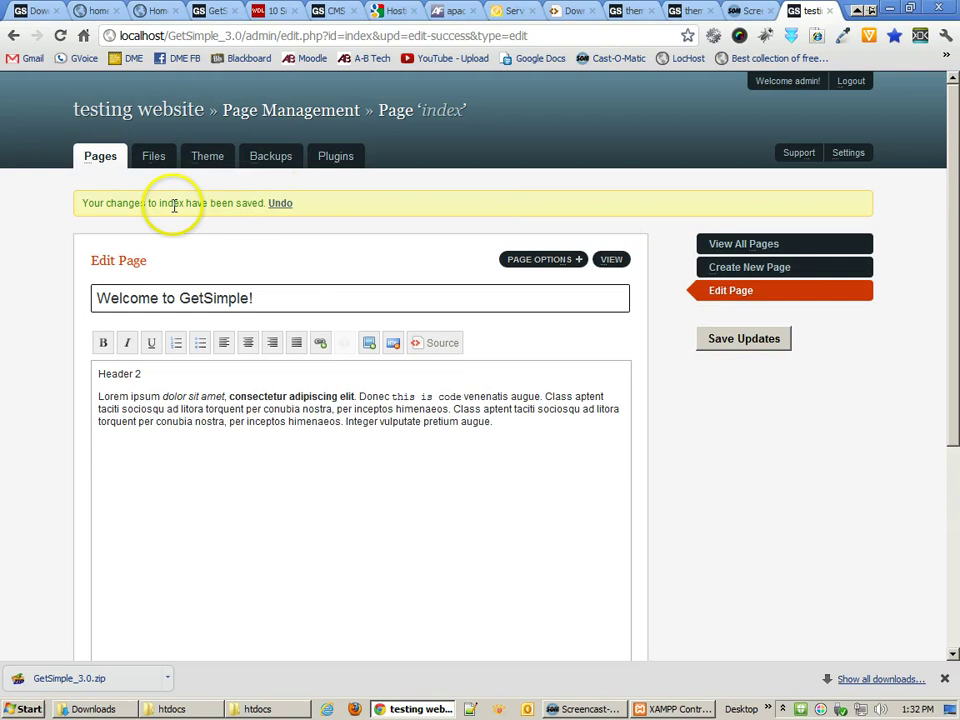
- Undo the save, delete the intro, links and Header 3-to-blockquote again, and resave
left_click(289, 210)
scroll(357, 512, "down", 2)
scroll(357, 512, "down", 1)
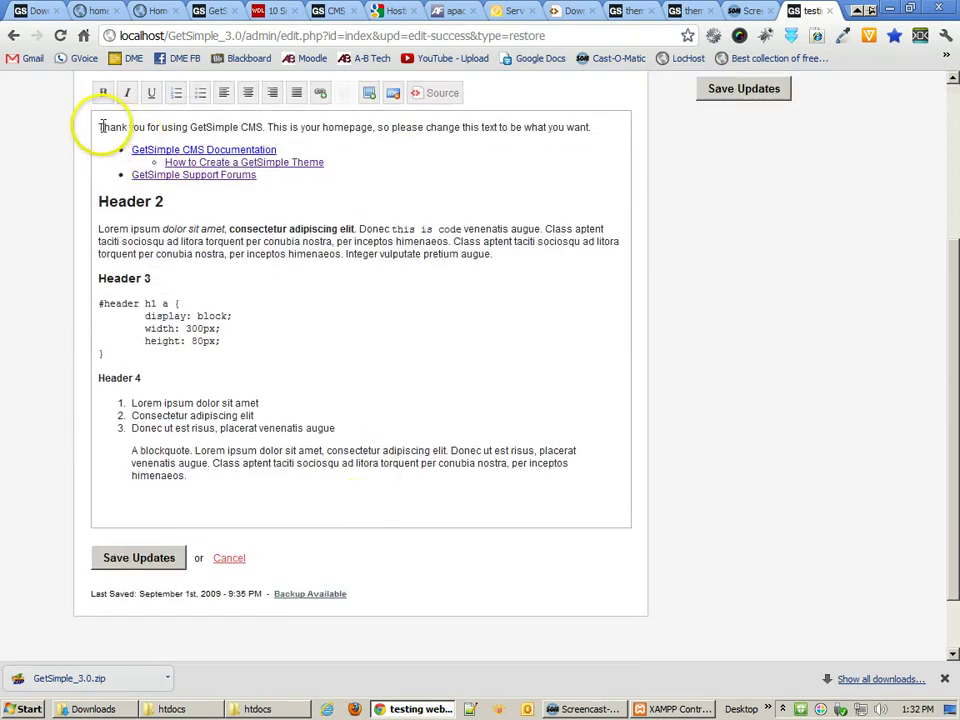
left_click_drag(97, 125, 309, 172)
key("BackSpace")
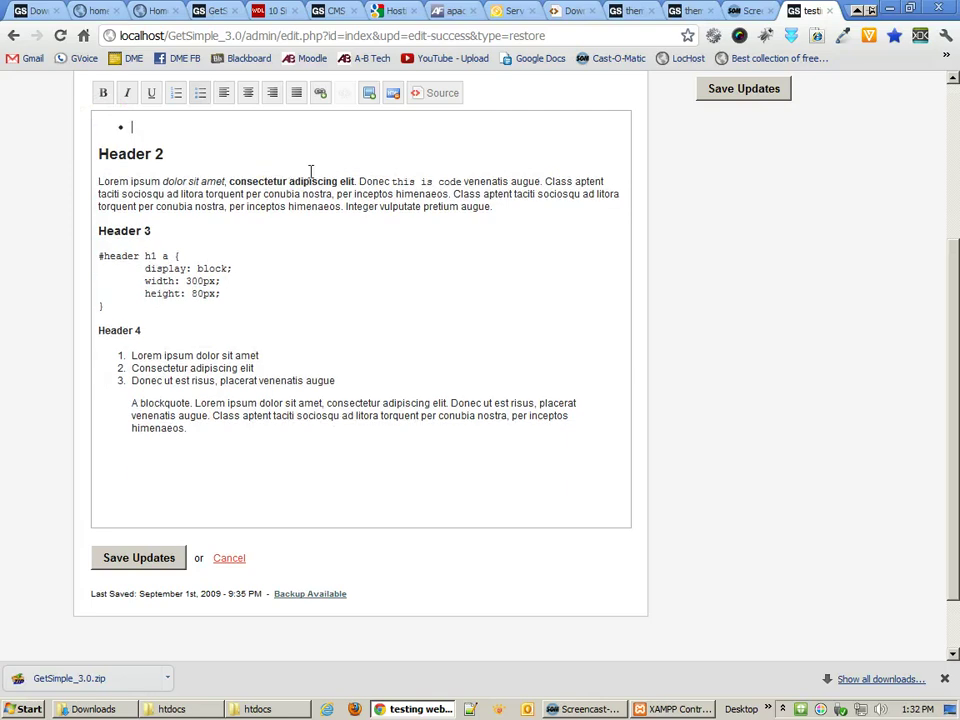
key("BackSpace")
left_click(140, 128)
triple_click(141, 128)
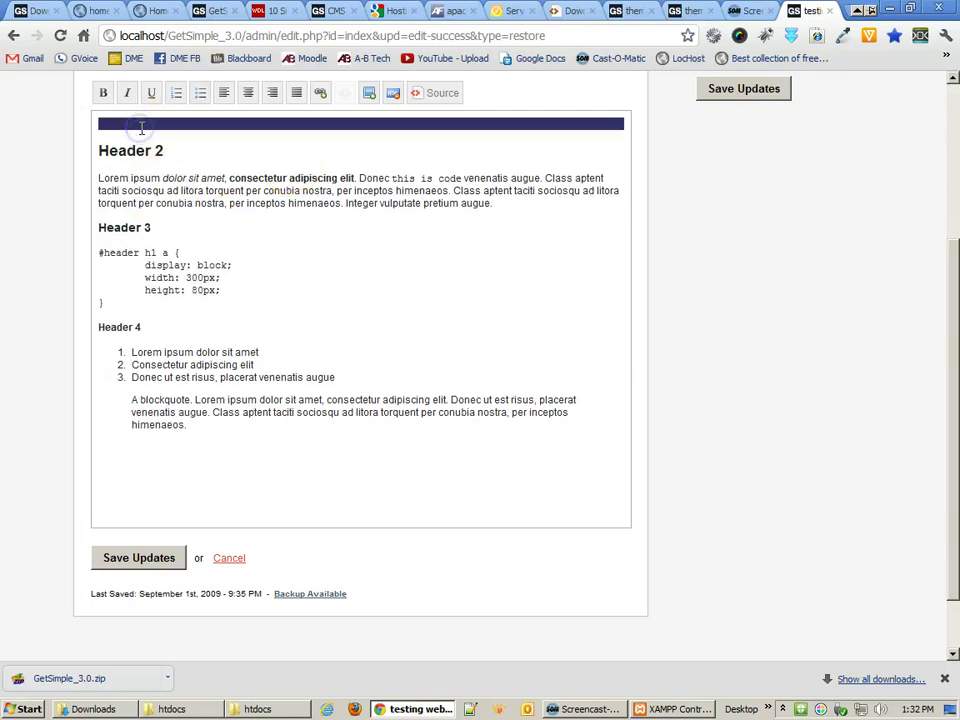
key("BackSpace")
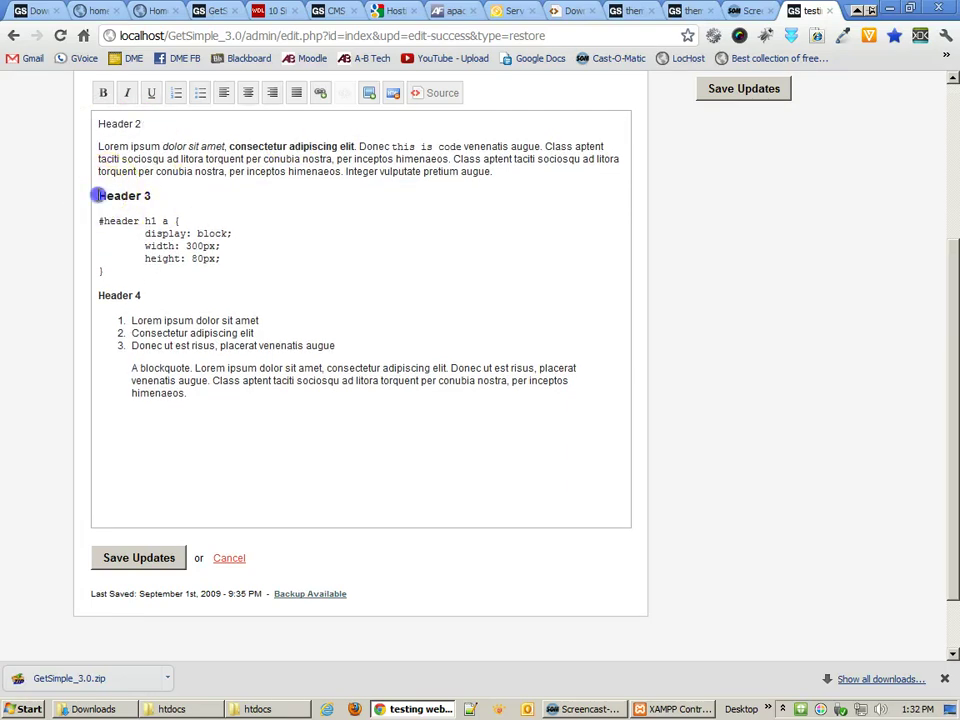
left_click_drag(96, 193, 397, 457)
key("BackSpace")
key("BackSpace")
scroll(420, 400, "up", 3)
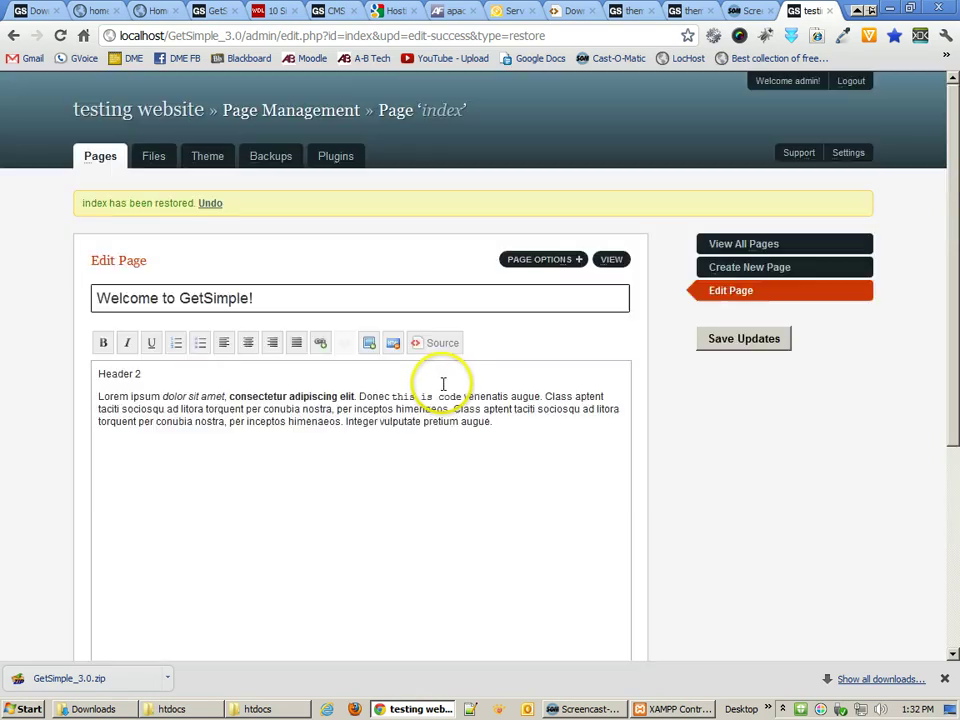
left_click(708, 345)
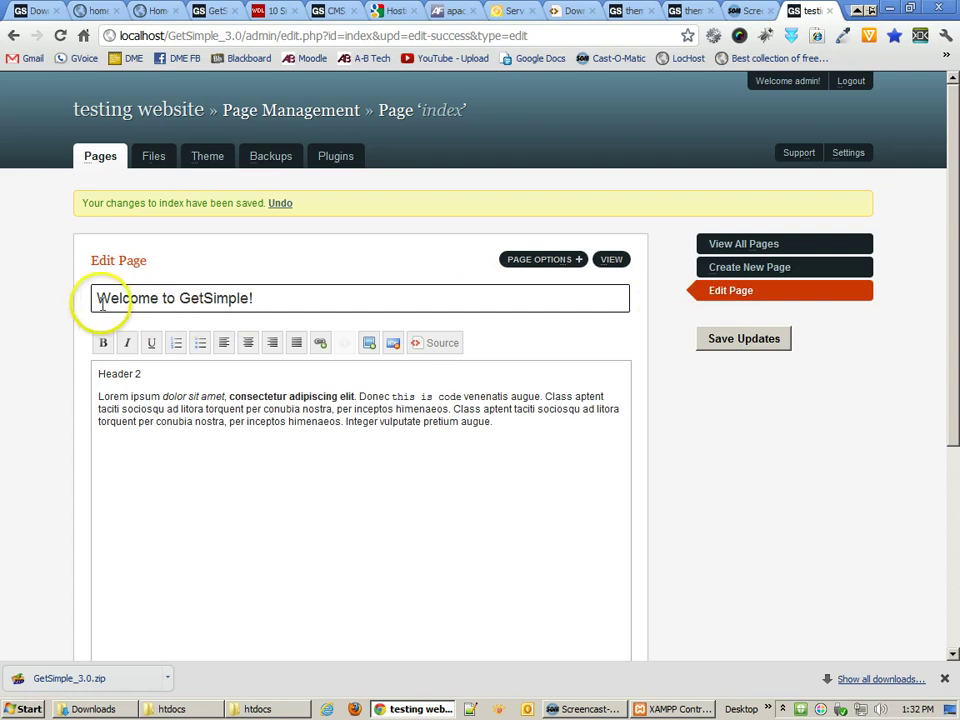
- Retitle the page Home and delete its tags and keywords
triple_click(294, 291)
type("Home")
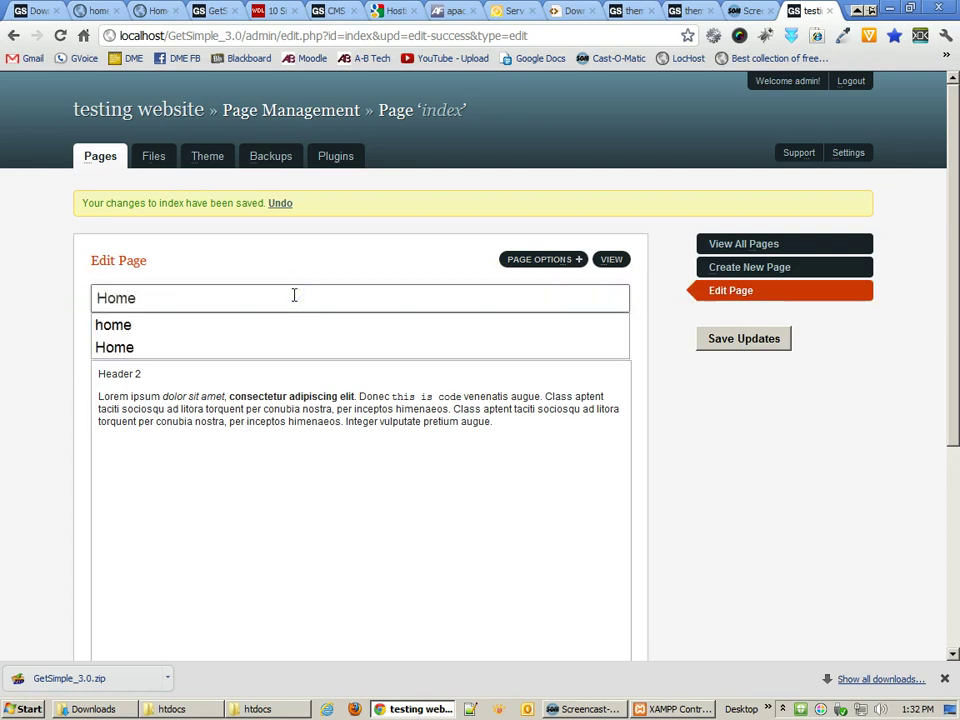
left_click(257, 270)
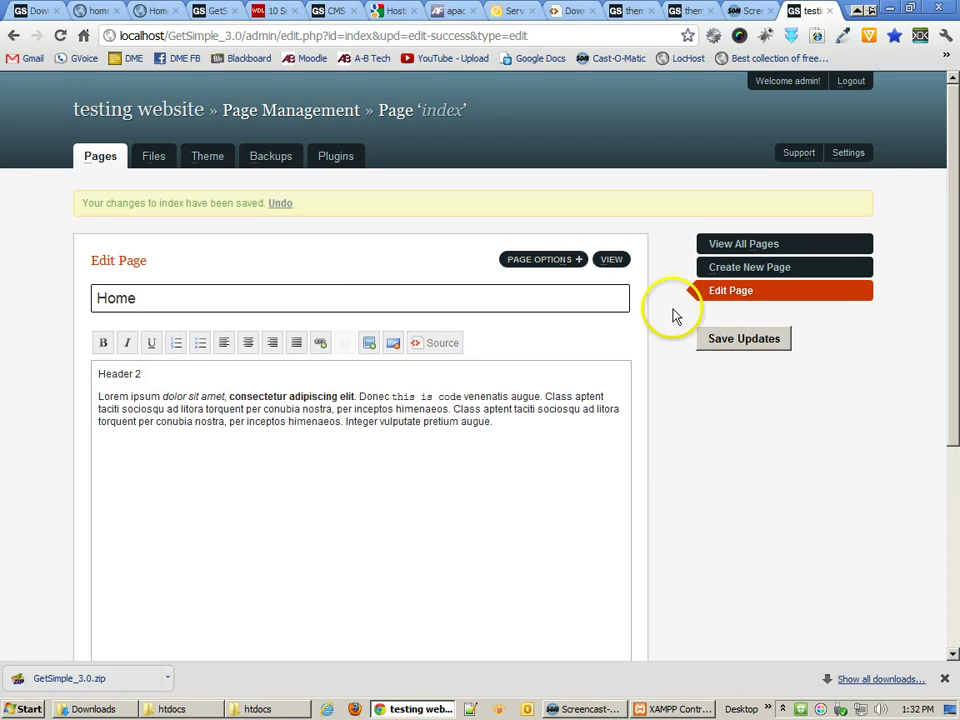
left_click(548, 260)
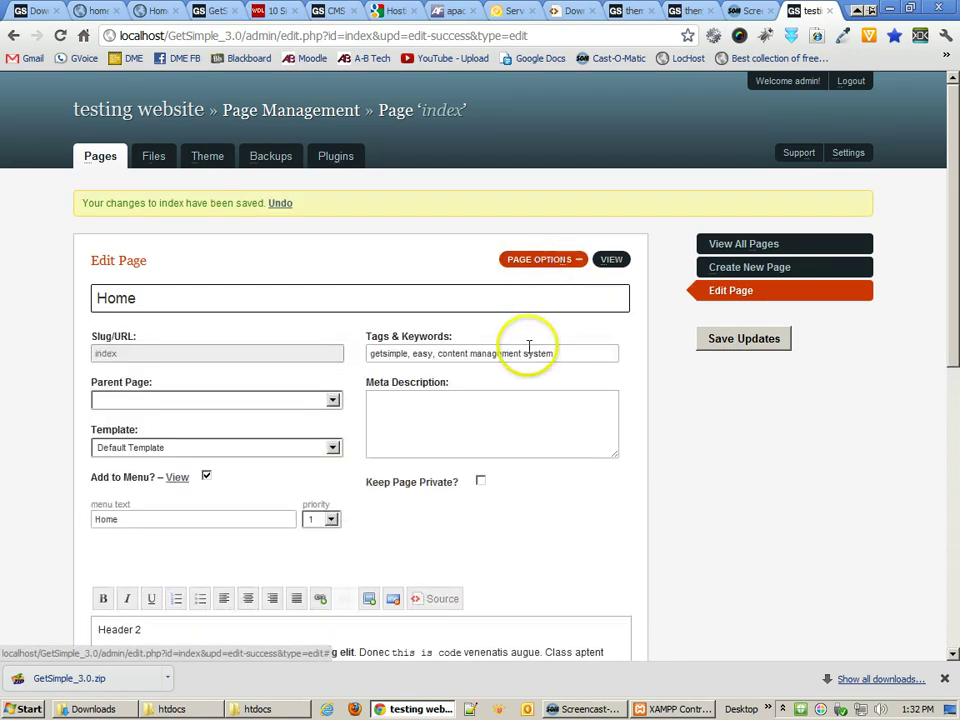
scroll(345, 360, "down", 2)
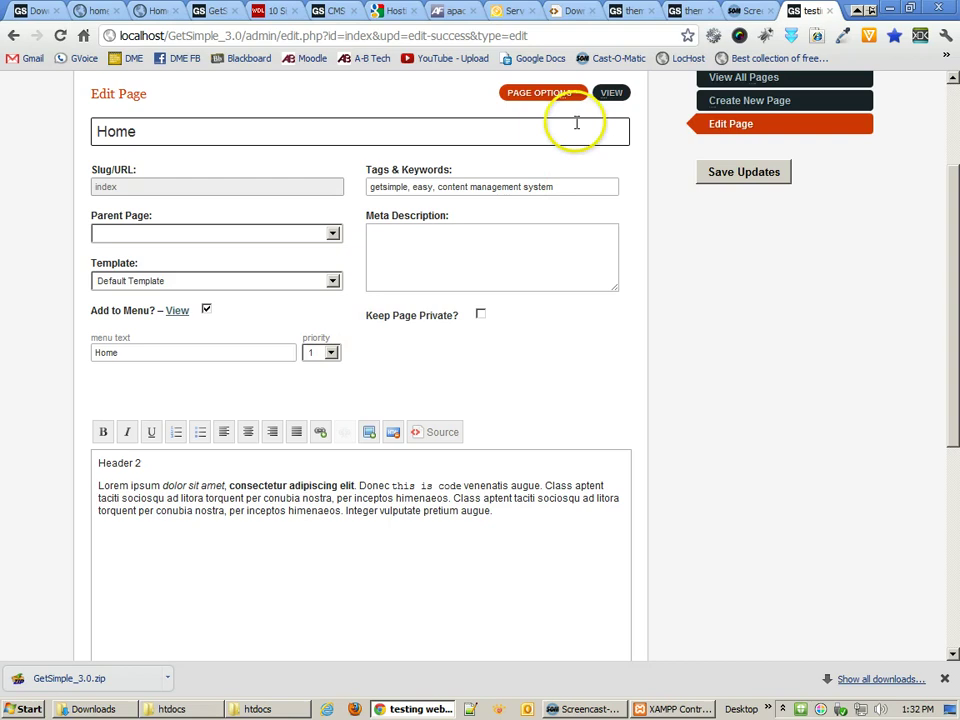
left_click_drag(562, 187, 361, 188)
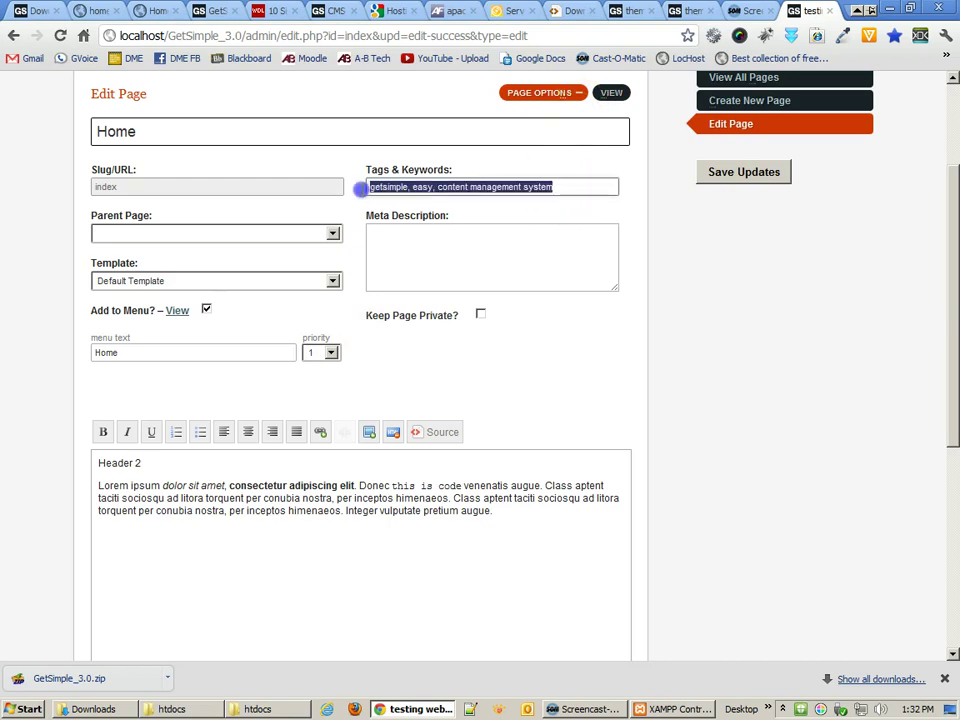
key("BackSpace")
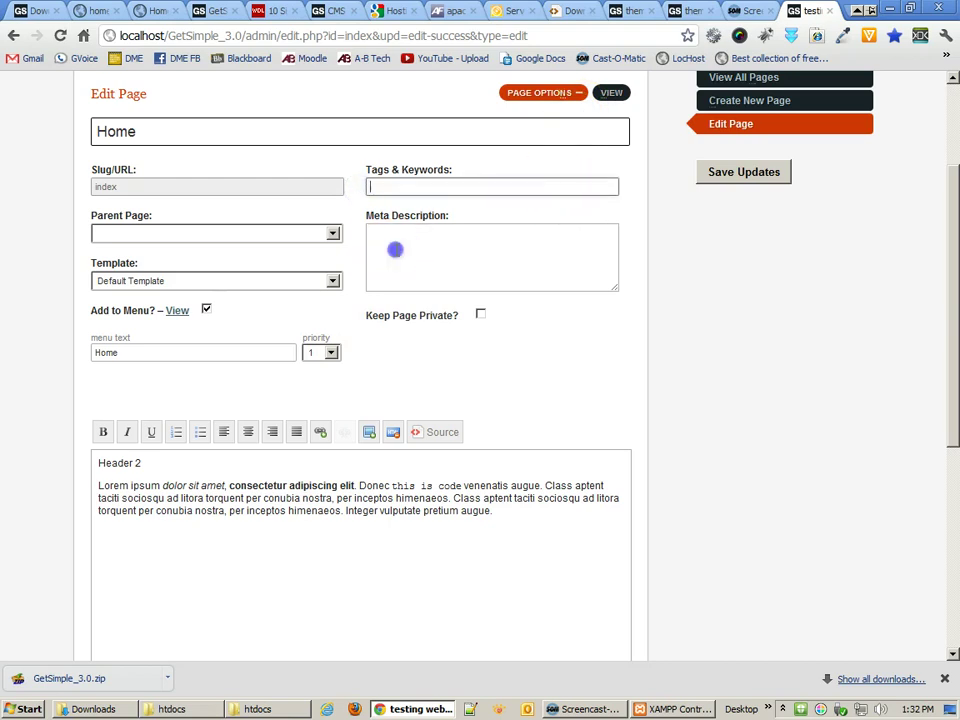
left_click(382, 250)
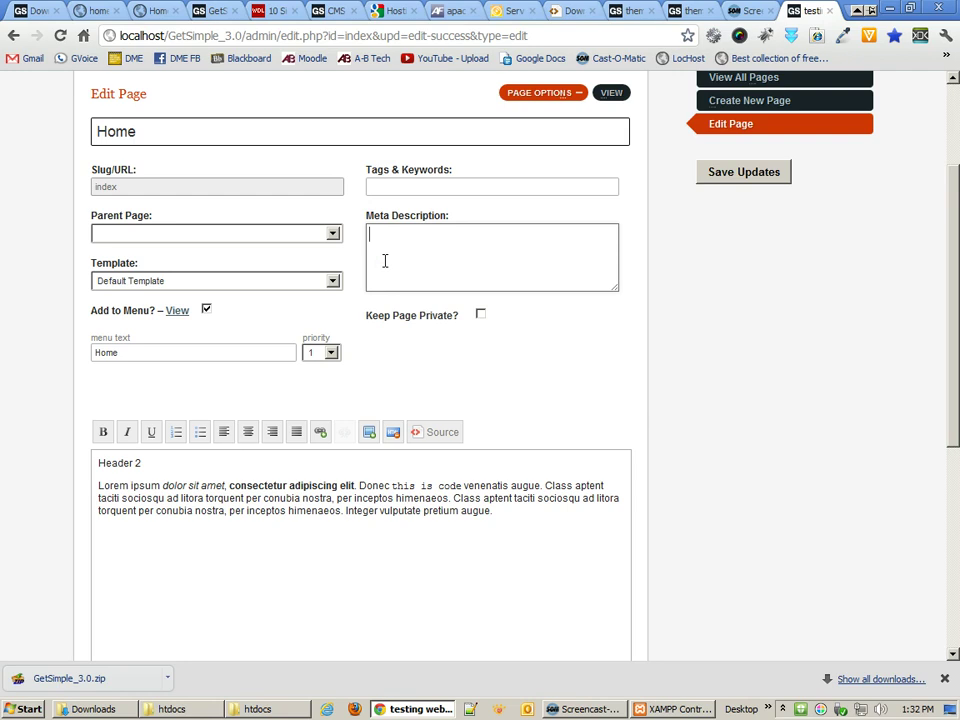
- Keep menu text Home at menu priority 1 and save the Home page
double_click(111, 130)
left_click(113, 129)
left_click(118, 351)
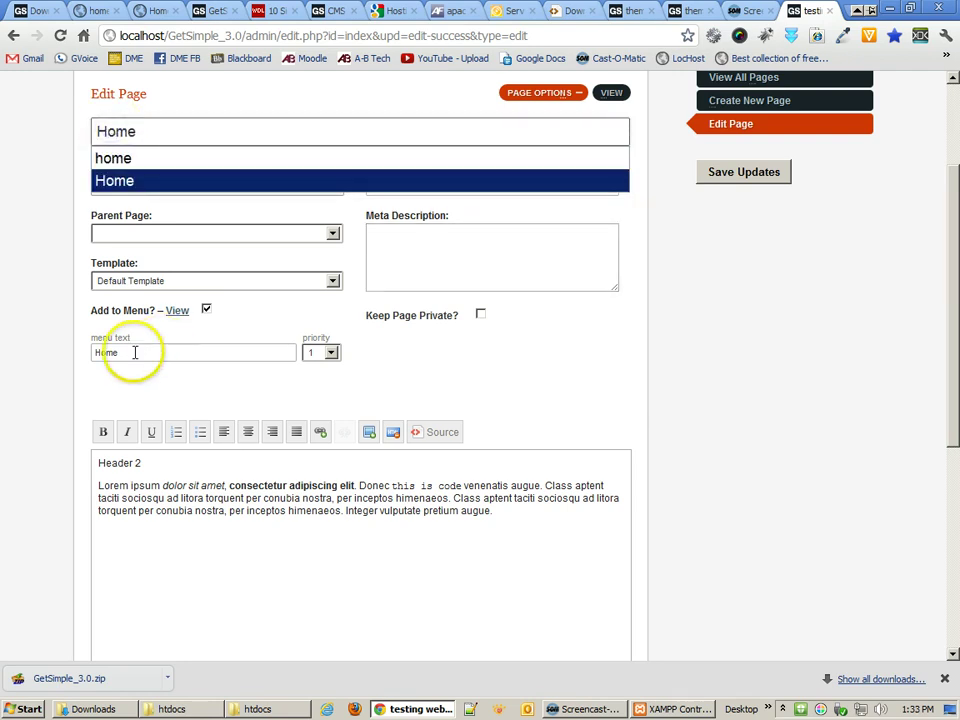
left_click(169, 351)
left_click_drag(169, 351, 51, 354)
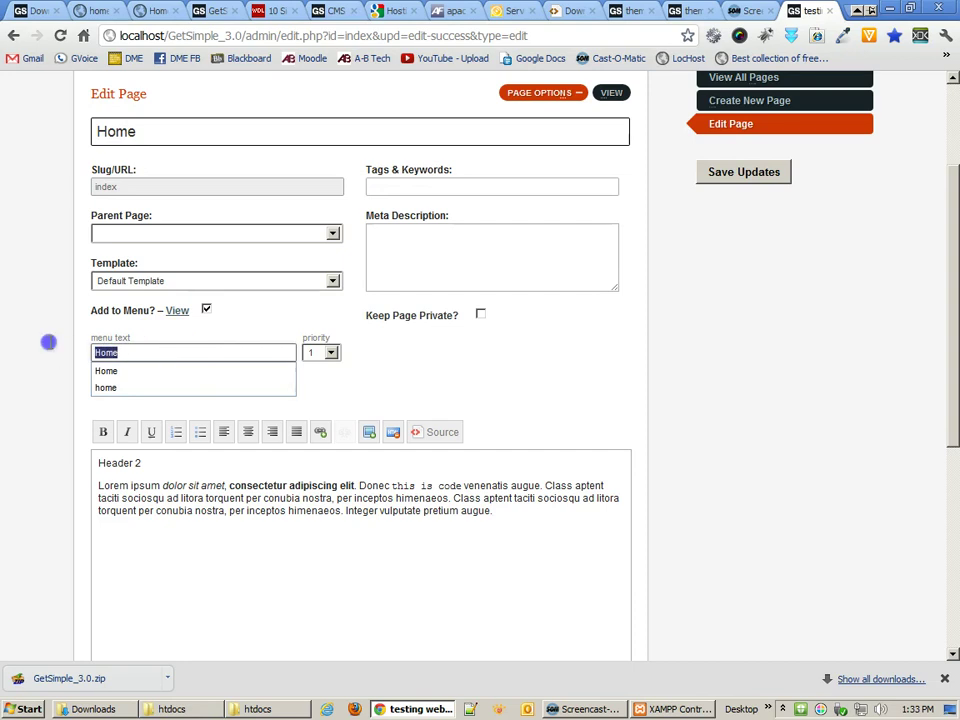
left_click(49, 345)
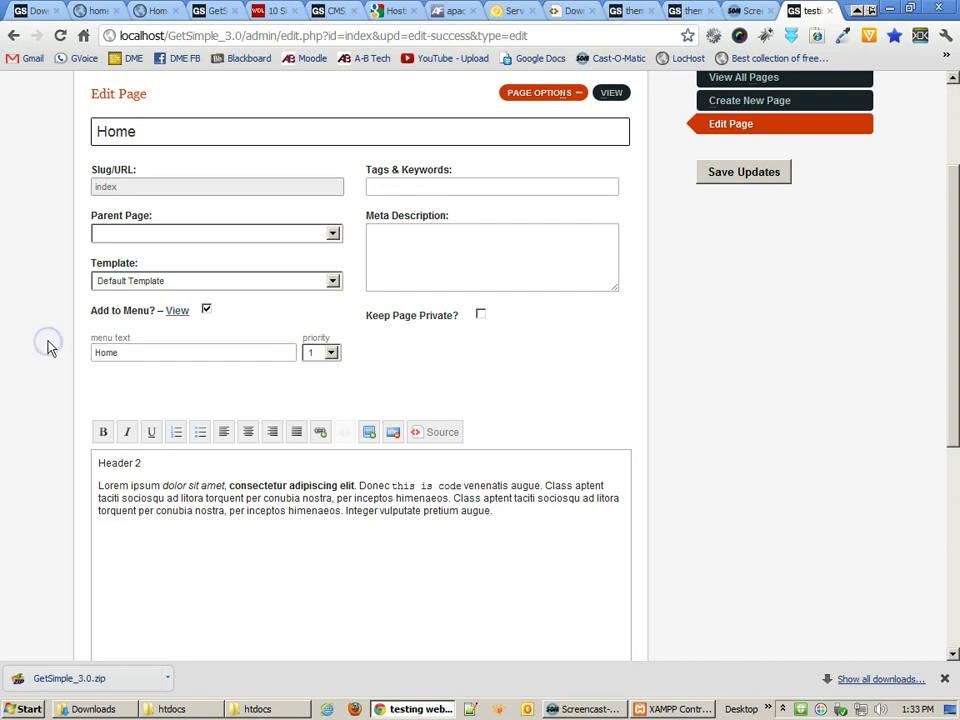
left_click(321, 358)
left_click(316, 358)
left_click(444, 376)
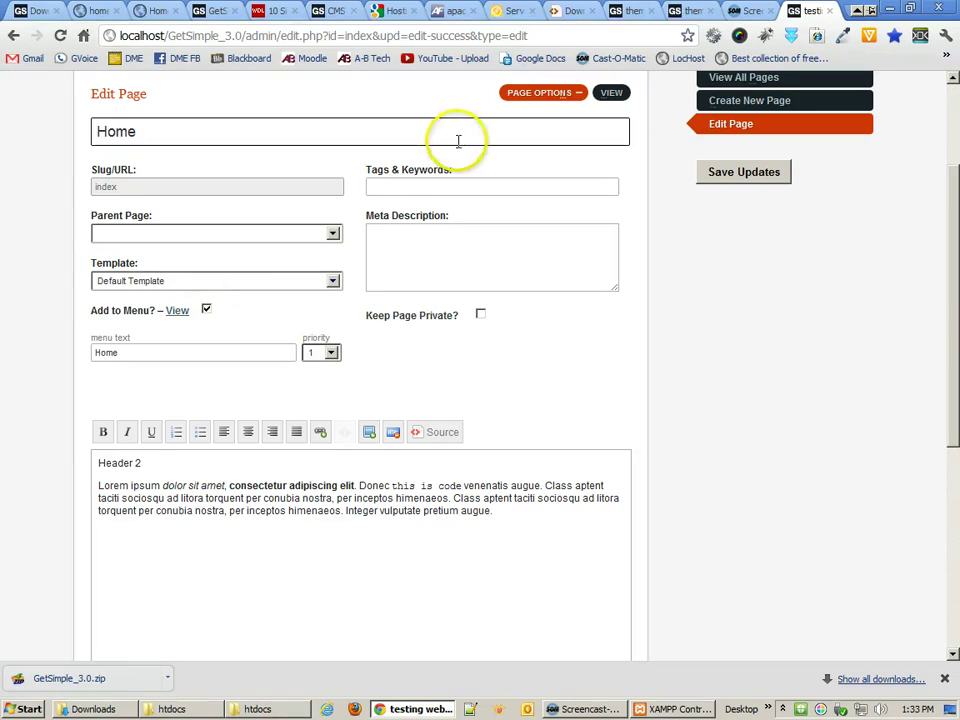
left_click(722, 172)
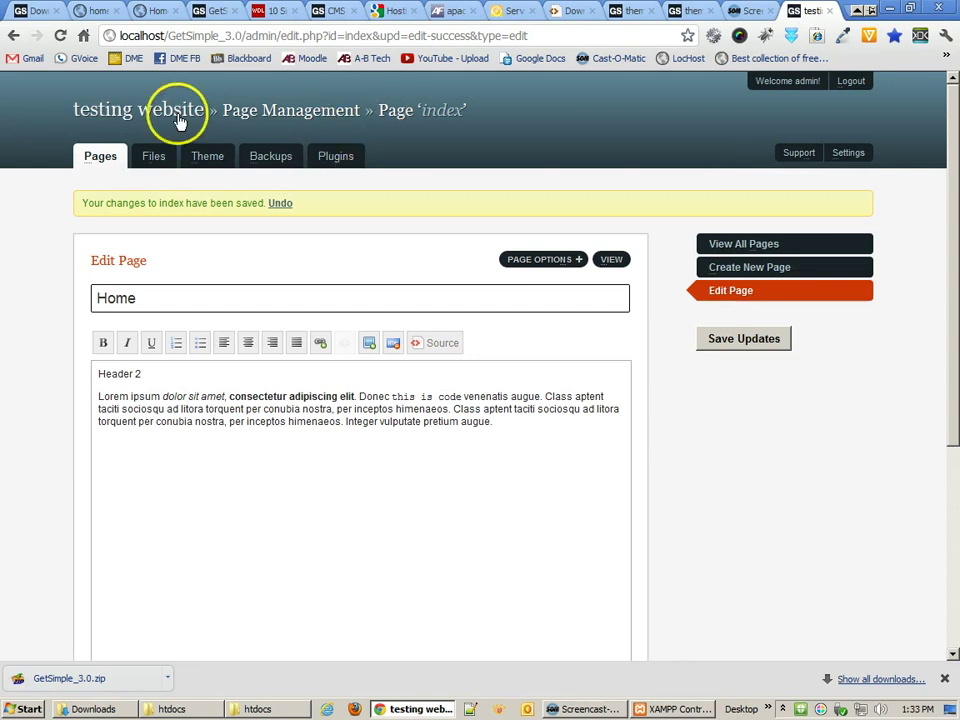
- Open the 'testing website' live site in a new tab, view the Home page, and return to the editor
right_click(138, 117)
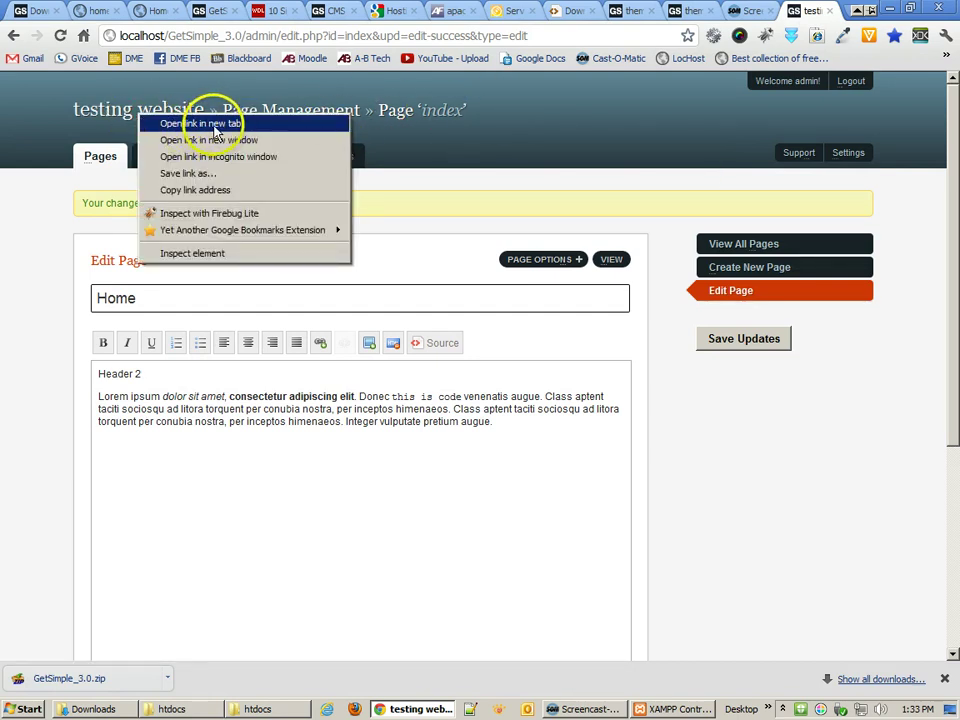
left_click(213, 124)
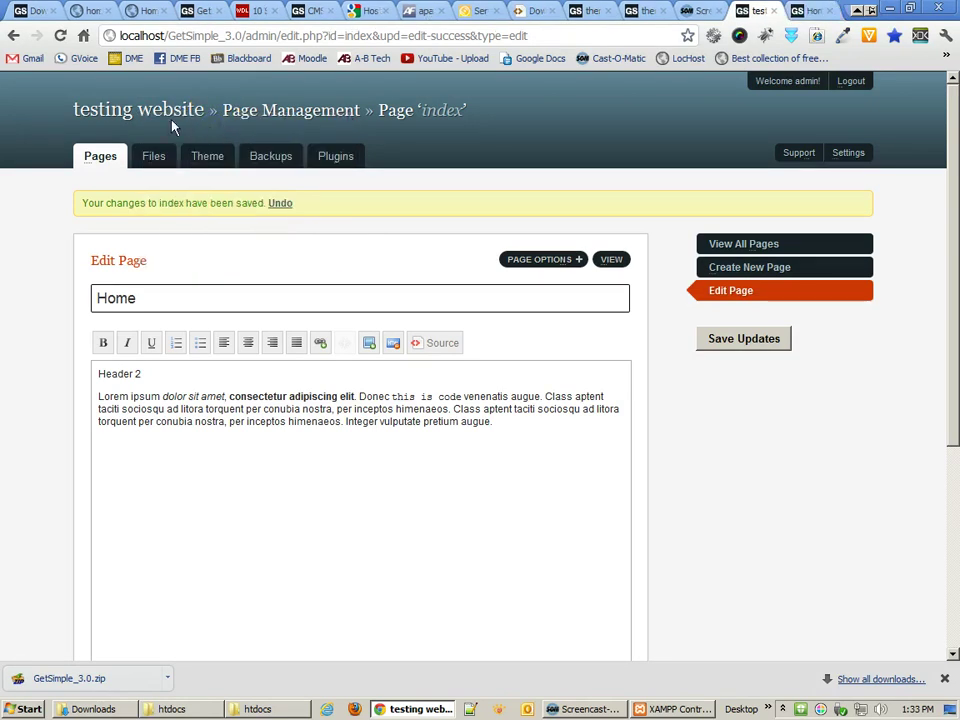
left_click(813, 14)
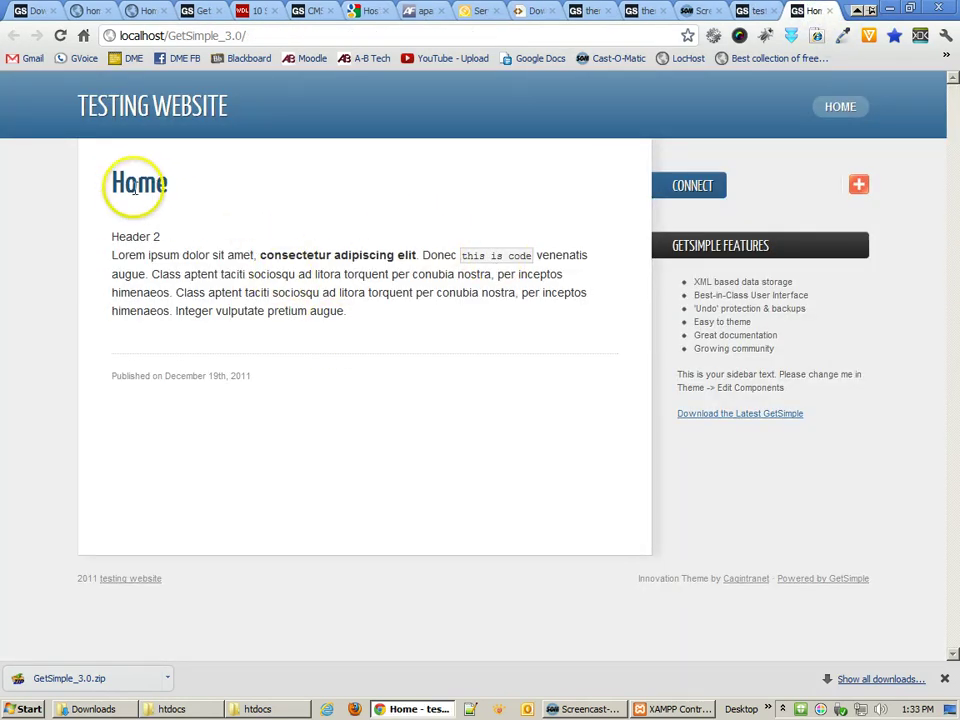
left_click_drag(279, 193, 289, 279)
left_click(290, 300)
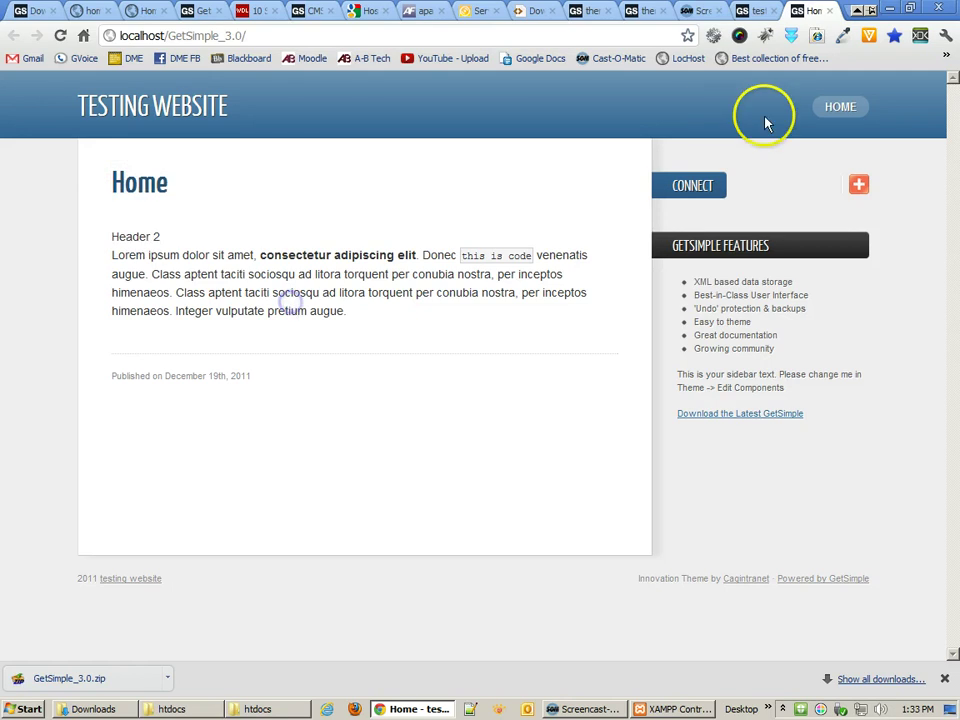
left_click(840, 106)
left_click(760, 12)
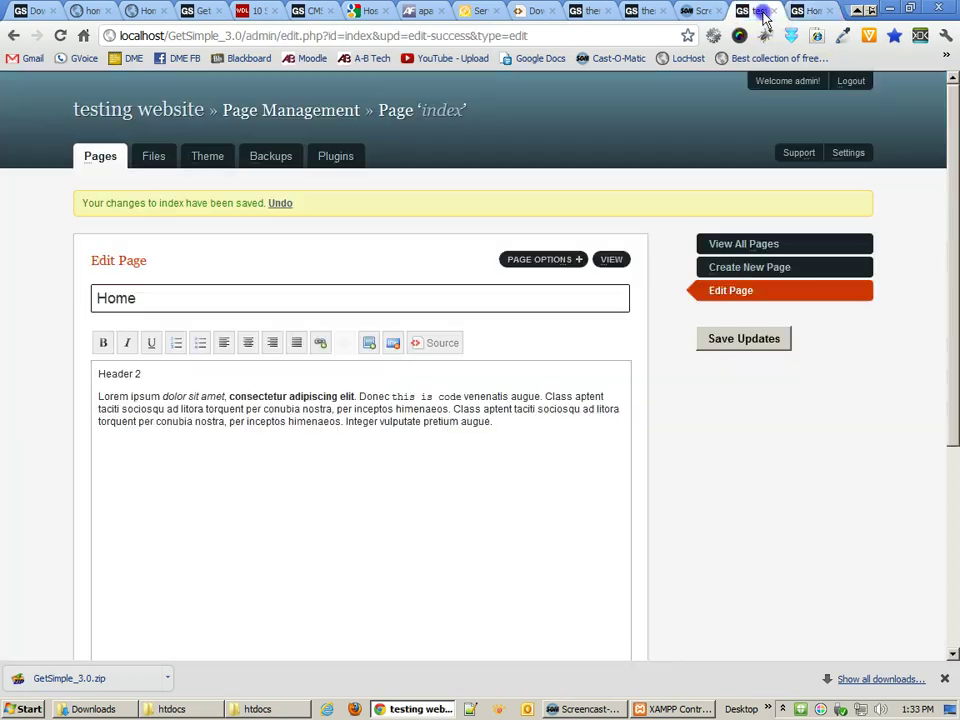
- Create Page2 with a Page 2 heading and 'This is going to be the content for page 2.', then save
left_click(730, 266)
left_click(148, 247)
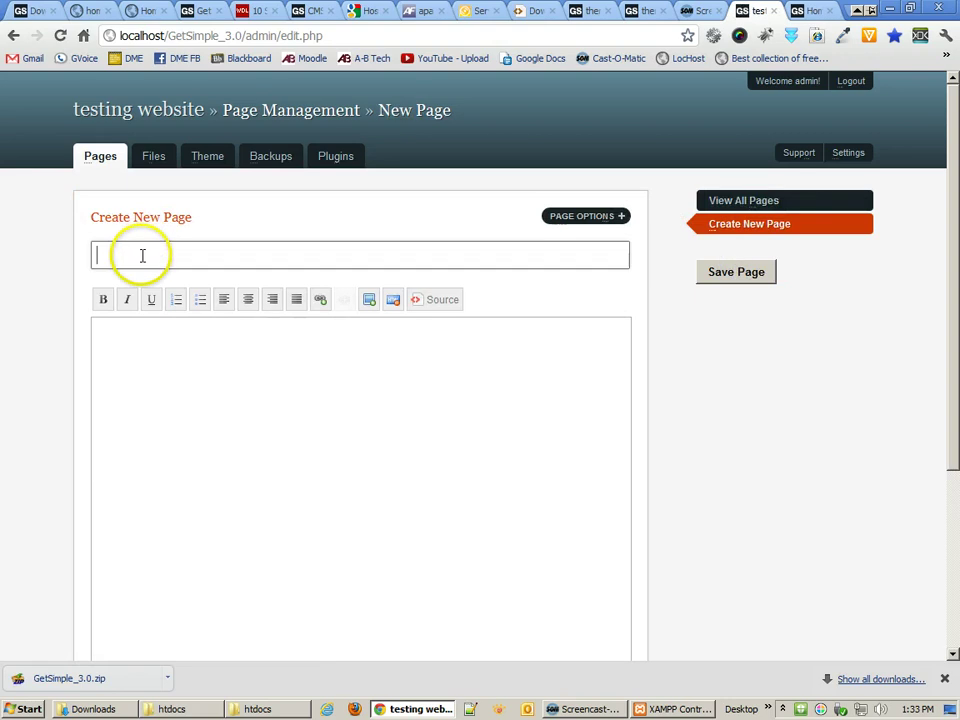
type("Page2")
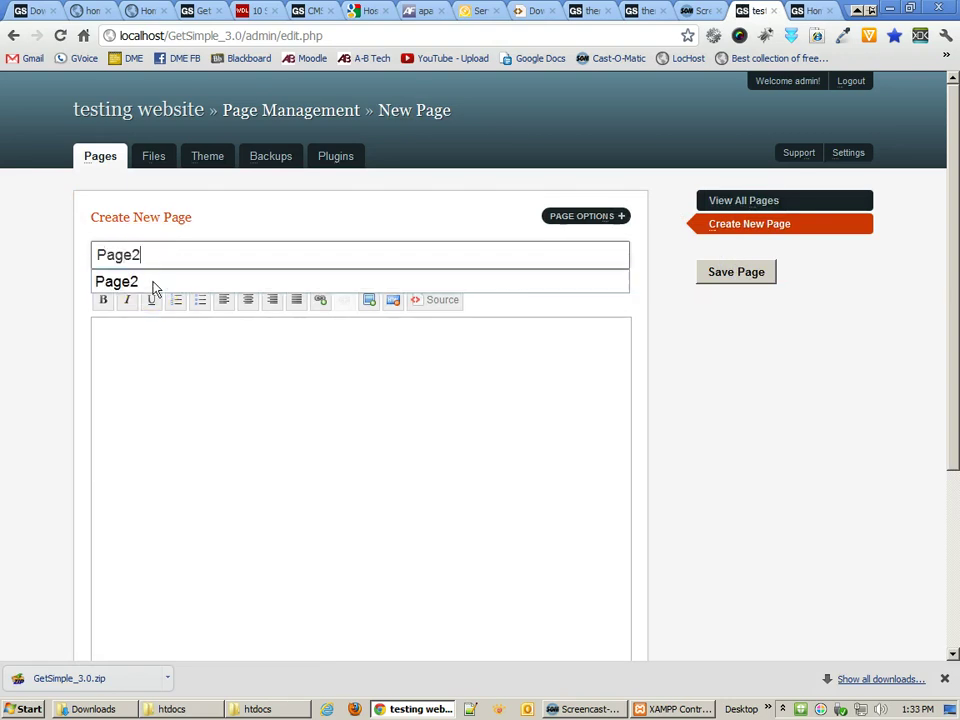
left_click(159, 383)
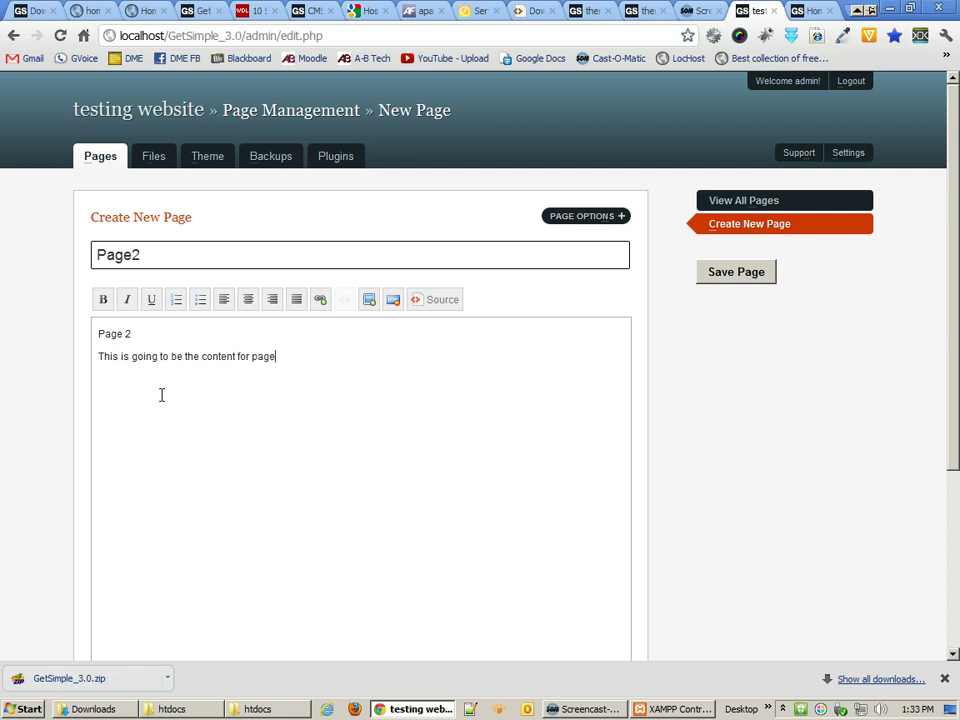
left_click(154, 356)
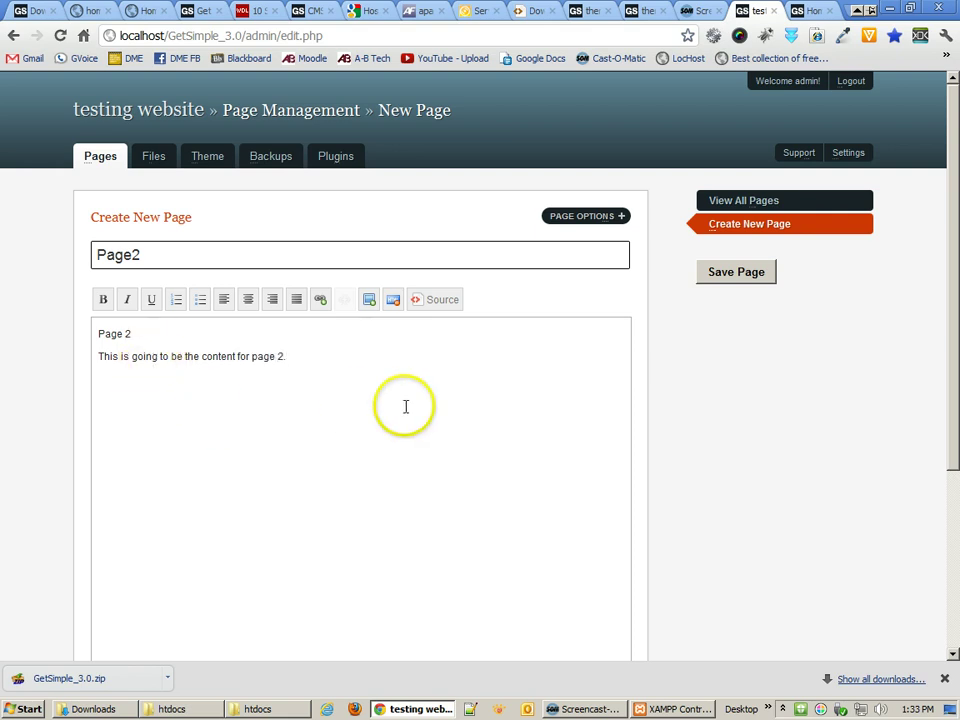
left_click(722, 277)
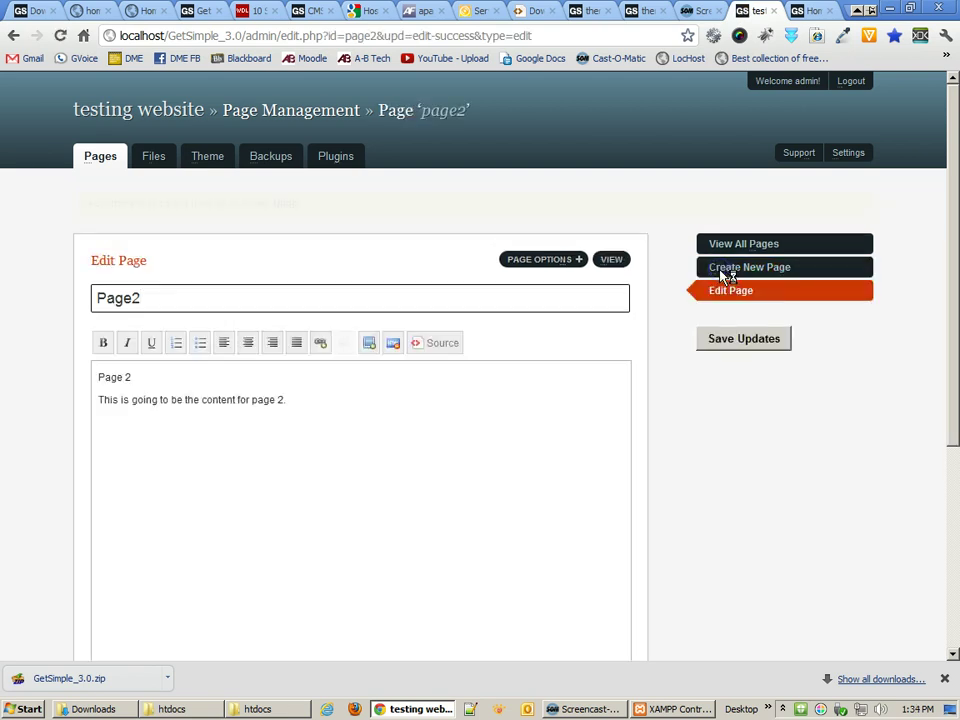
- Tick Add to Menu for Page2 and save its updates
left_click(806, 11)
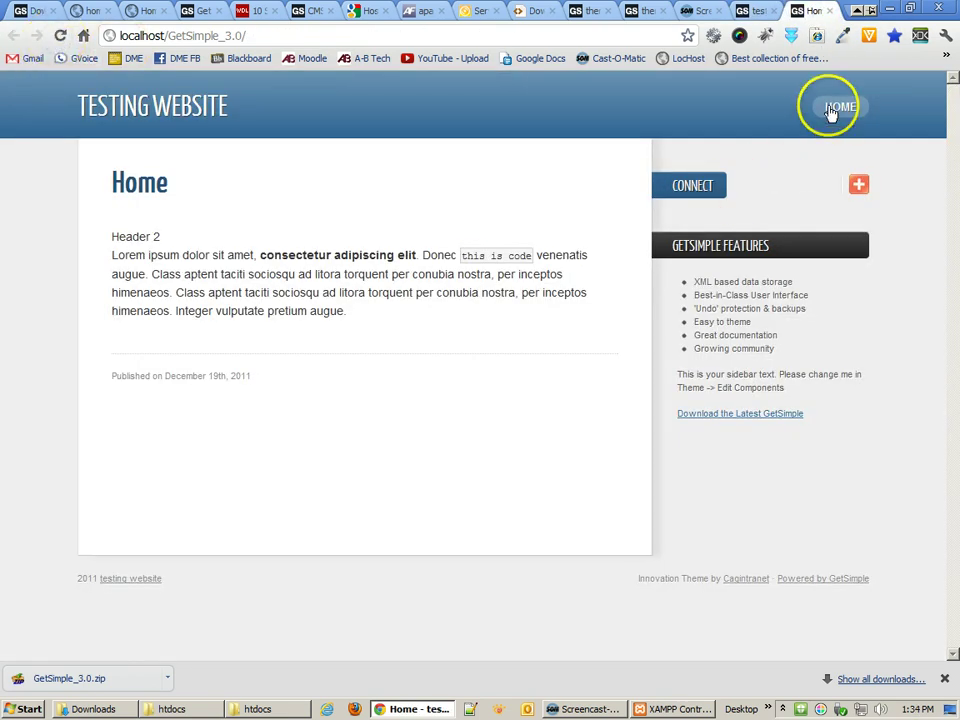
left_click(758, 12)
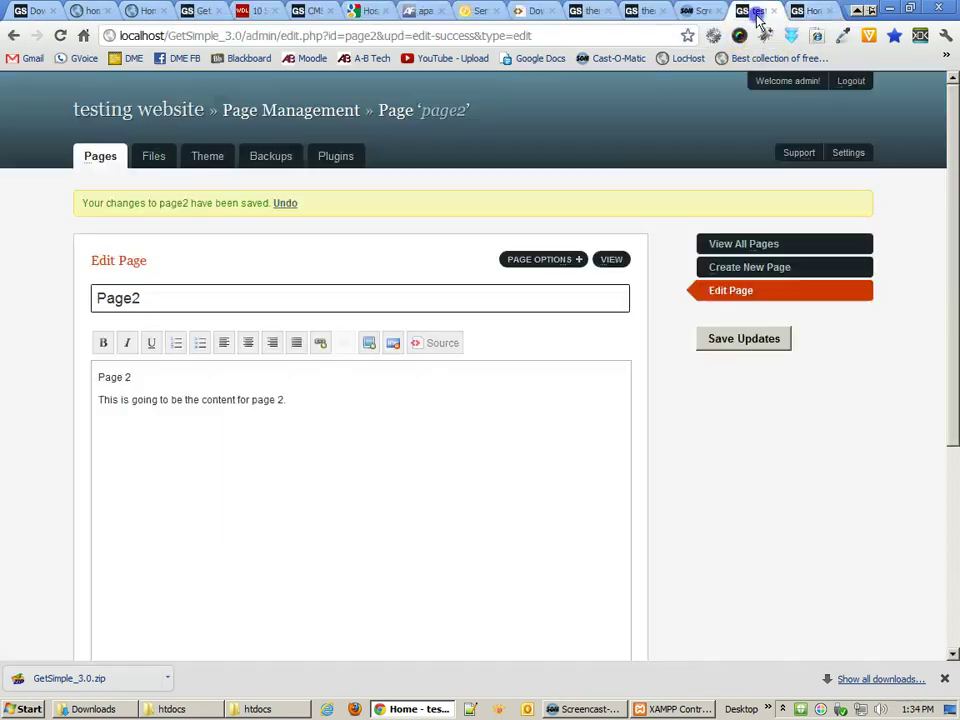
left_click(570, 264)
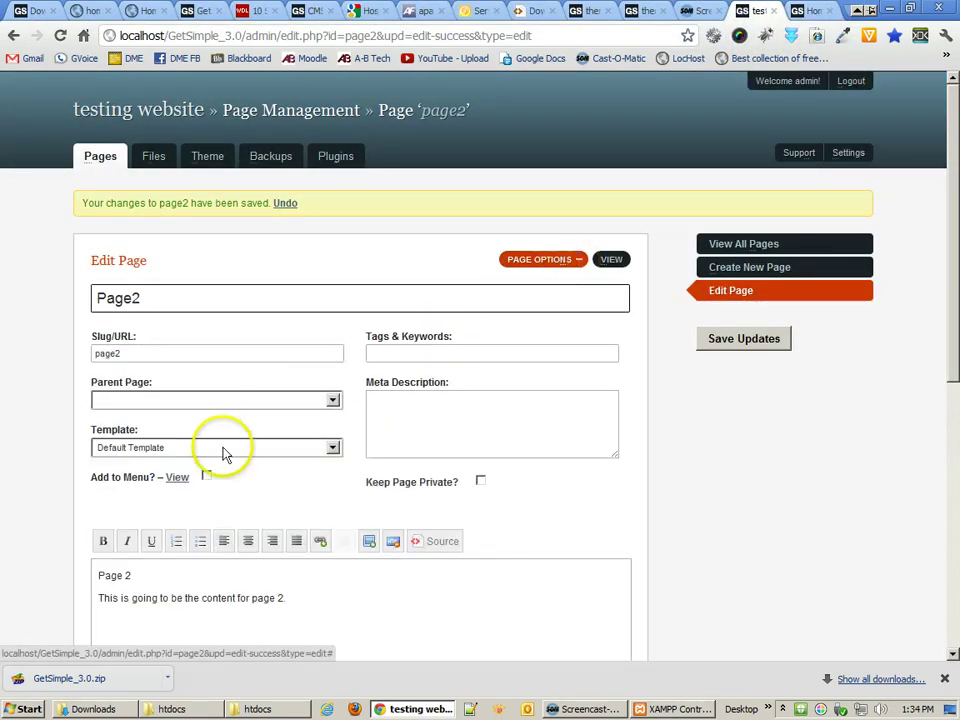
left_click(207, 477)
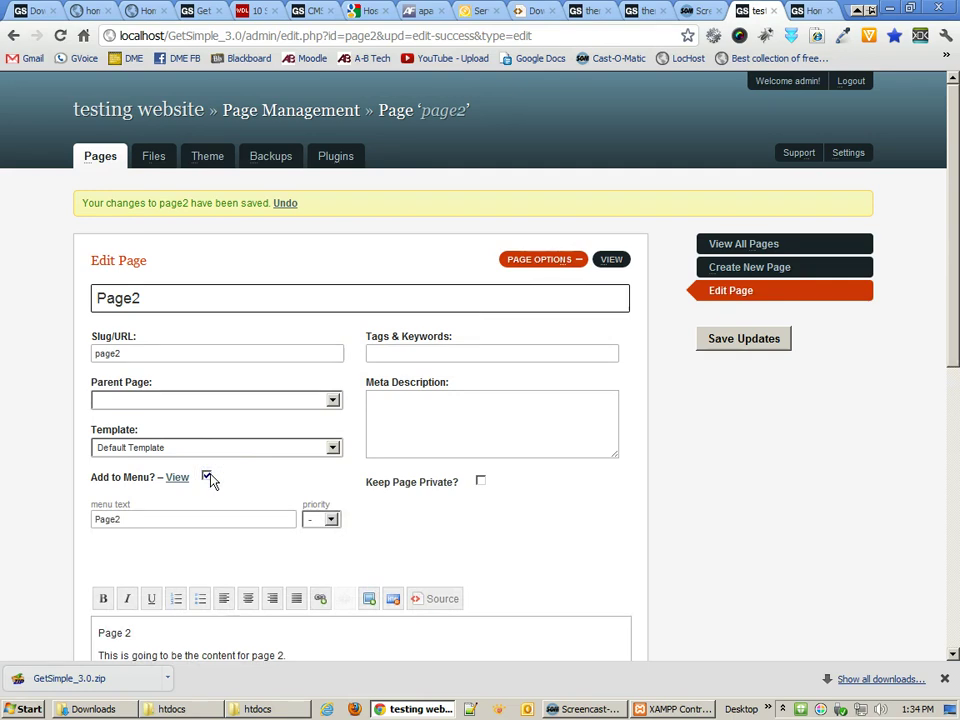
left_click(133, 520)
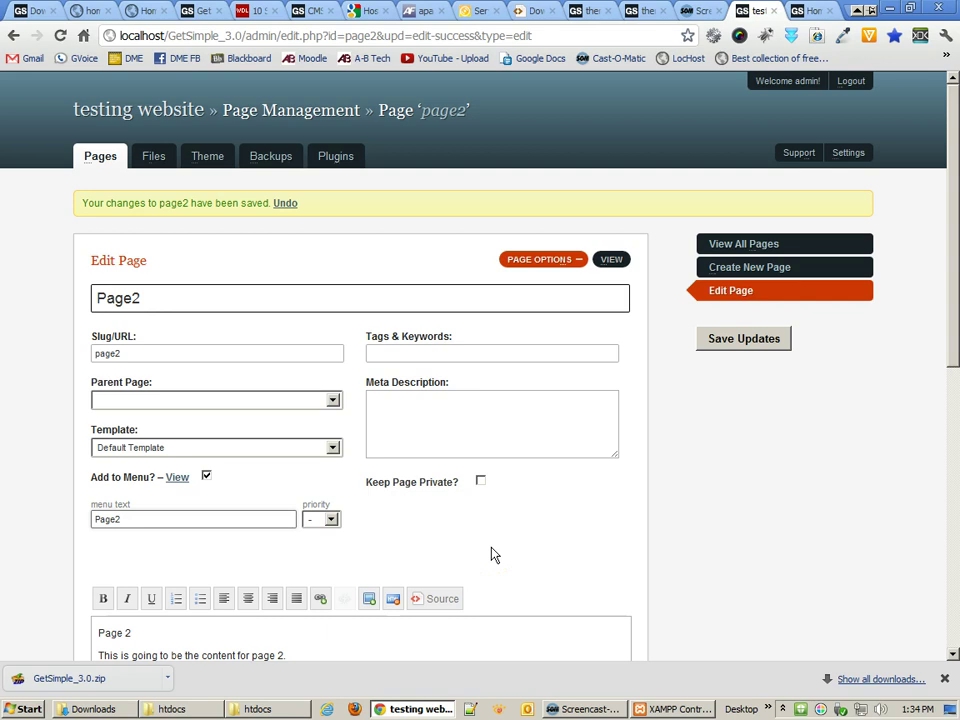
scroll(491, 553, "down", 2)
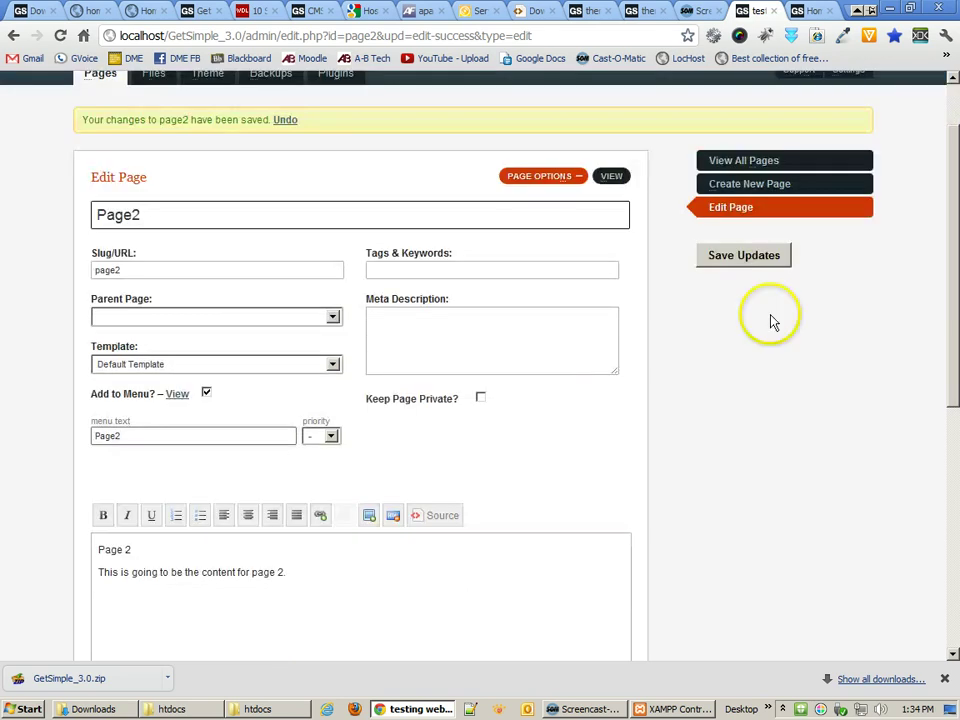
left_click(752, 257)
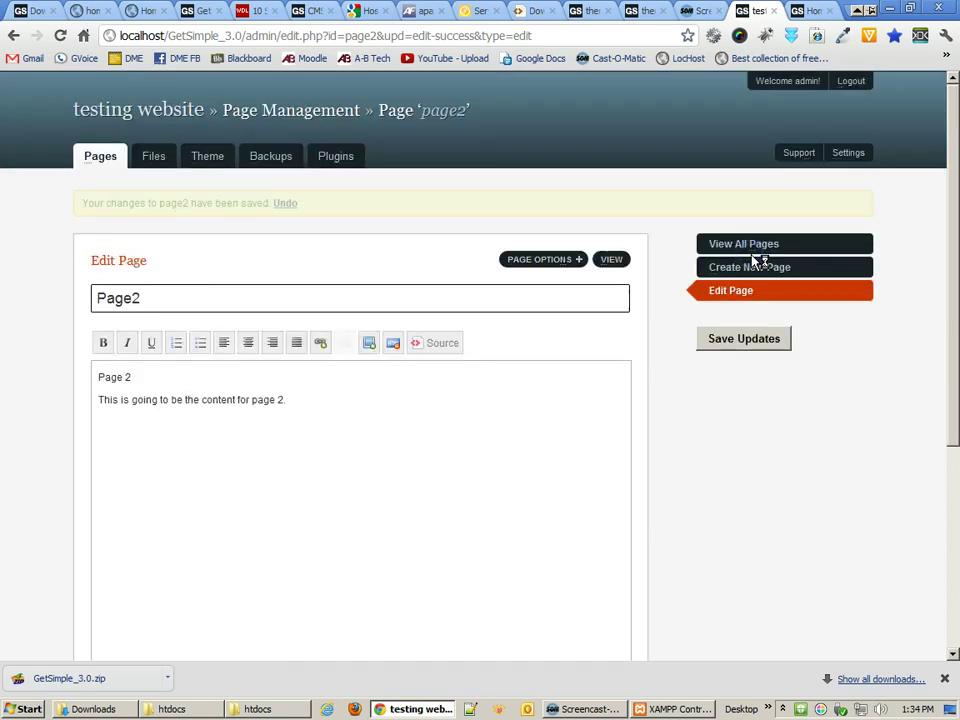
- Reload the live site and test the PAGE2 and HOME menu links
left_click(812, 12)
left_click(60, 36)
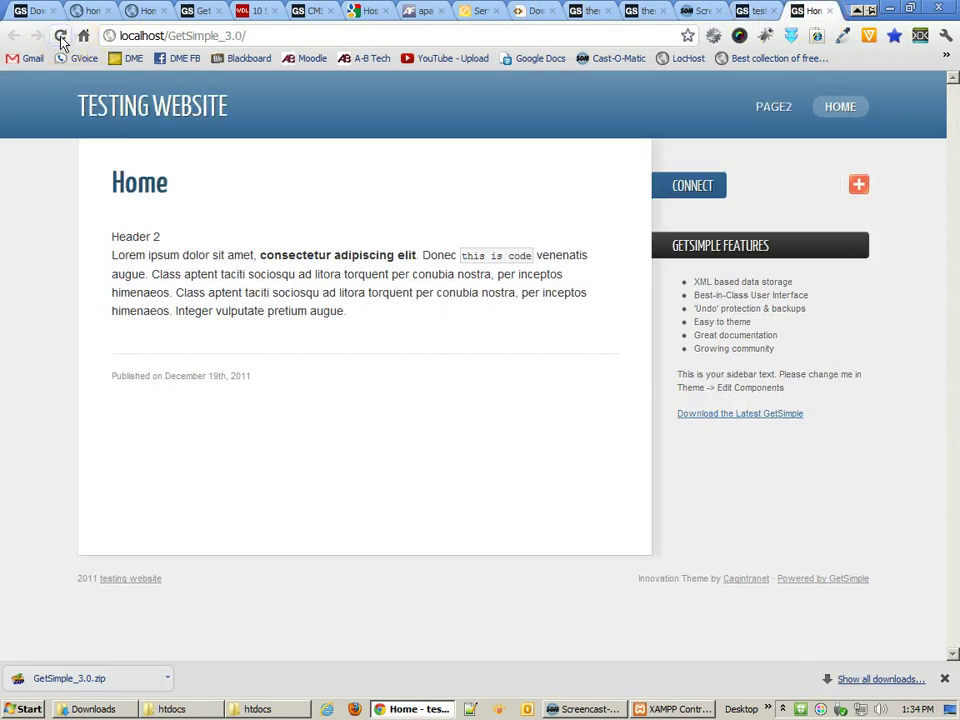
left_click(780, 108)
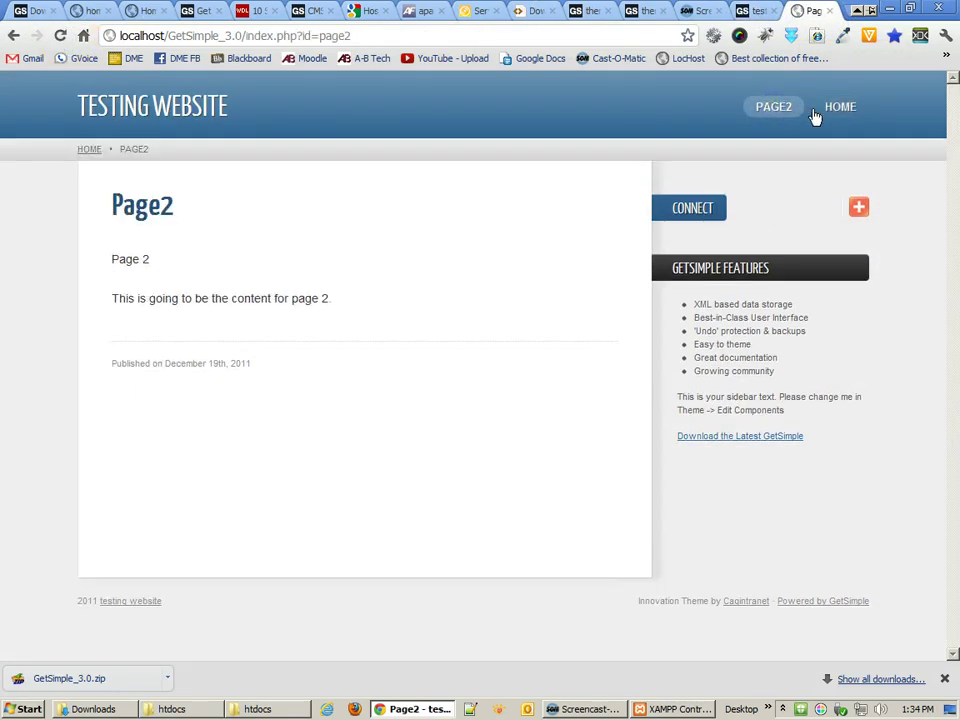
left_click(838, 107)
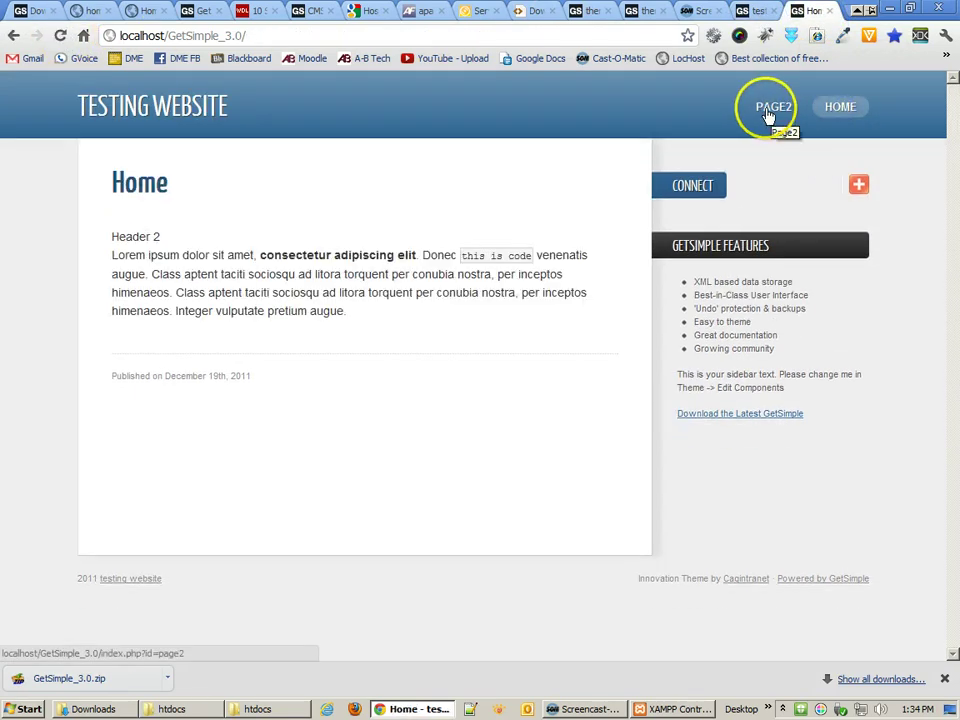
left_click(848, 112)
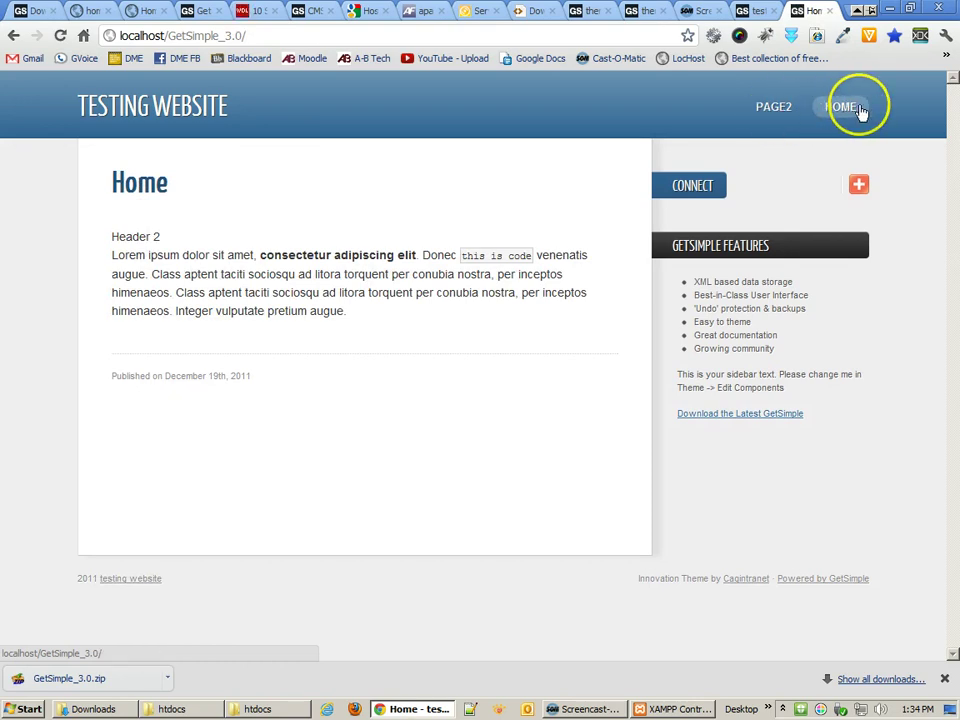
- On Page2's edit screen, set its menu priority to 2 in Page Options
left_click(760, 11)
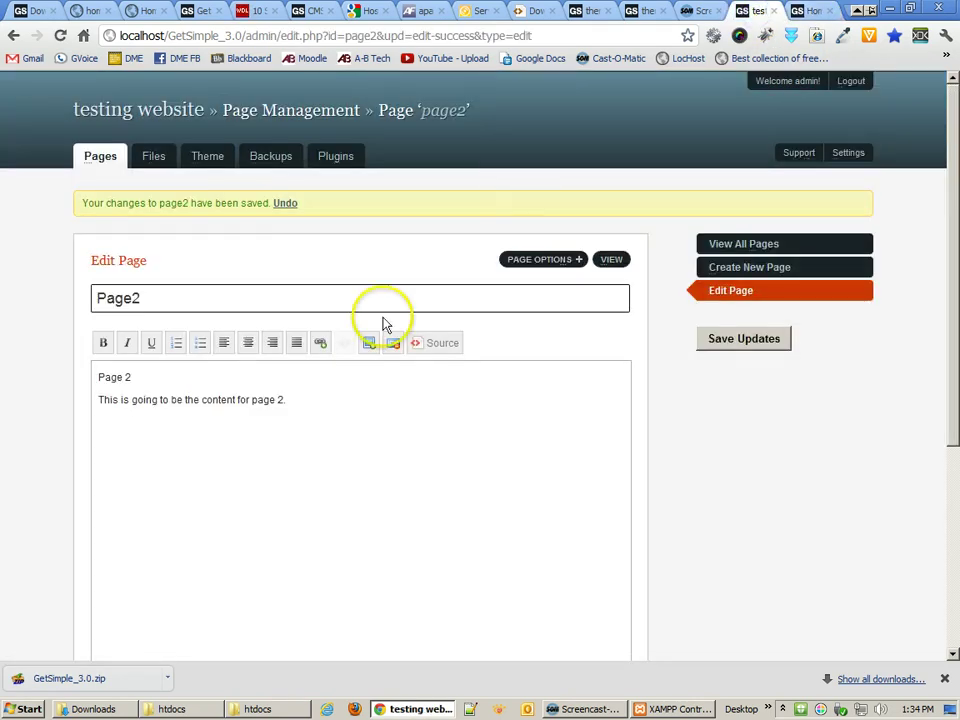
left_click(534, 264)
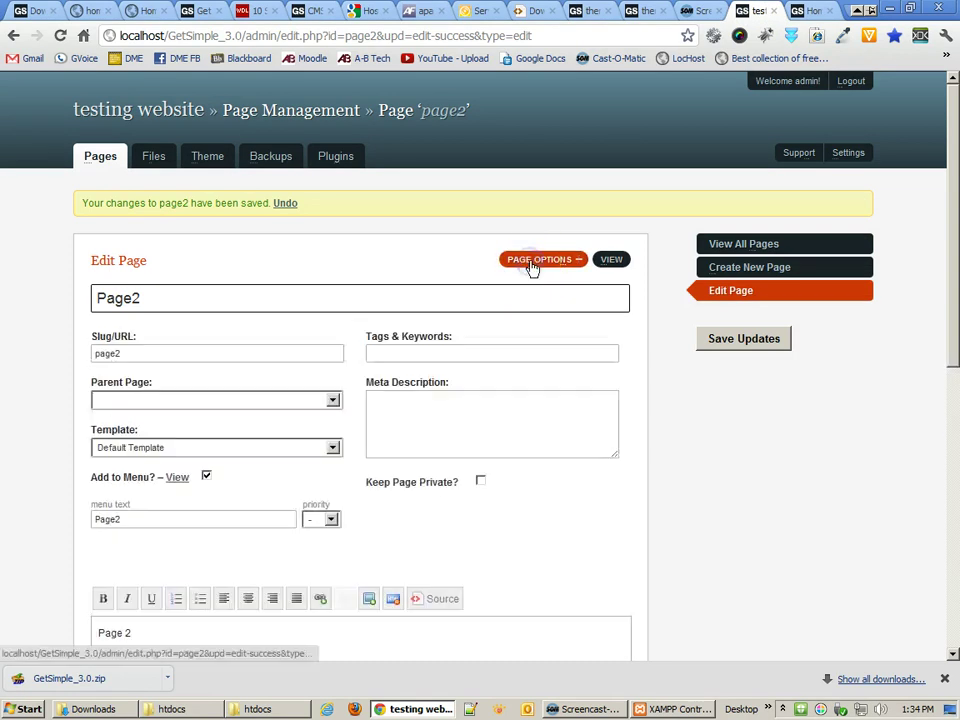
scroll(390, 519, "down", 3)
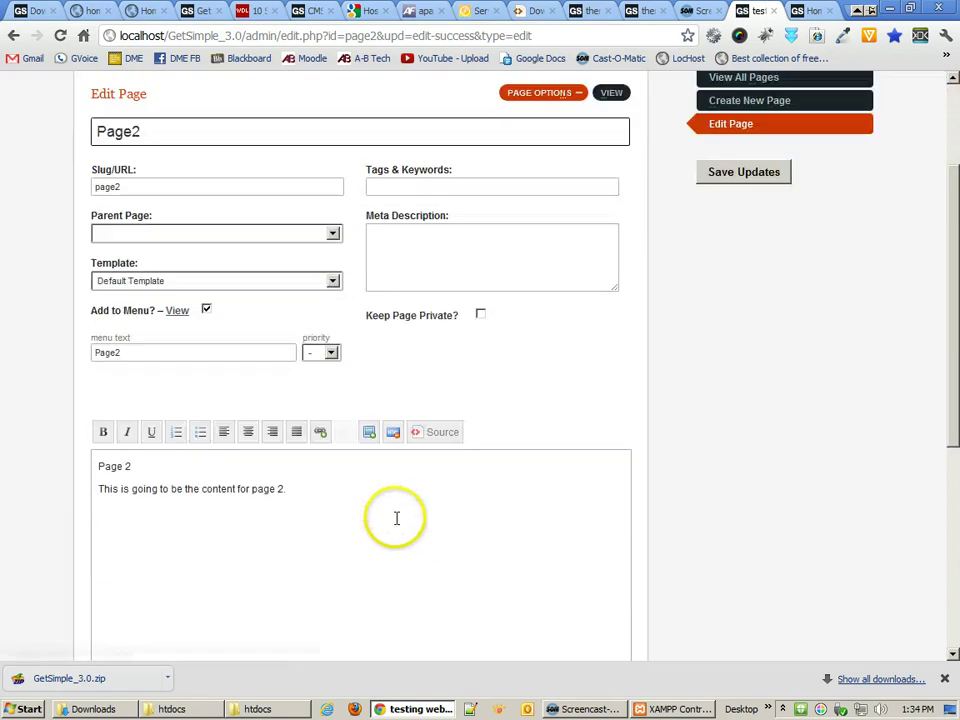
left_click(332, 354)
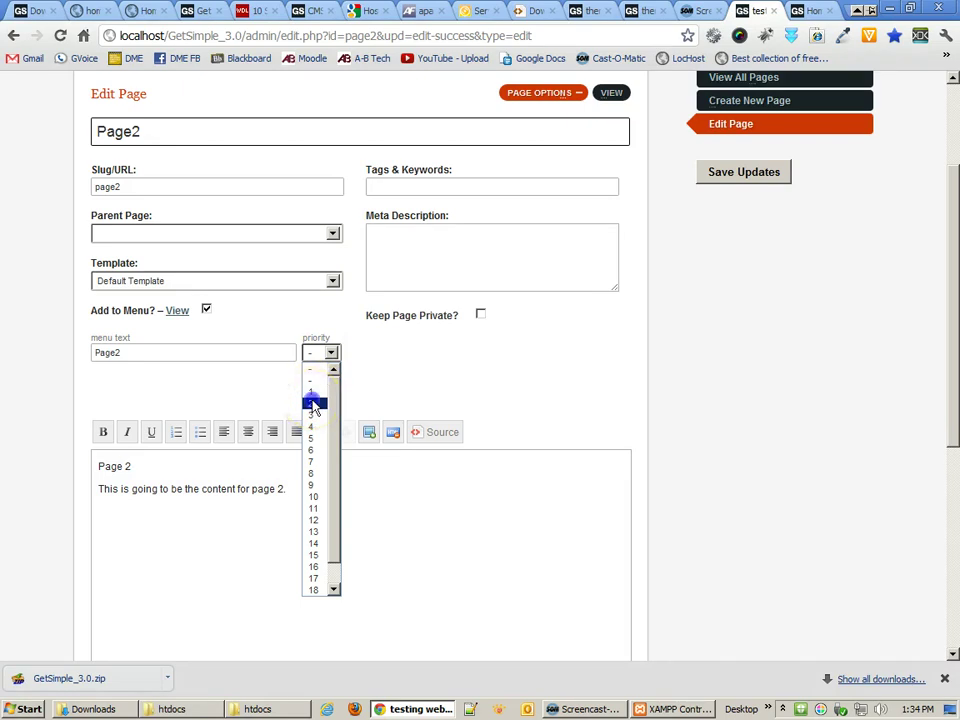
left_click(314, 403)
left_click(148, 360)
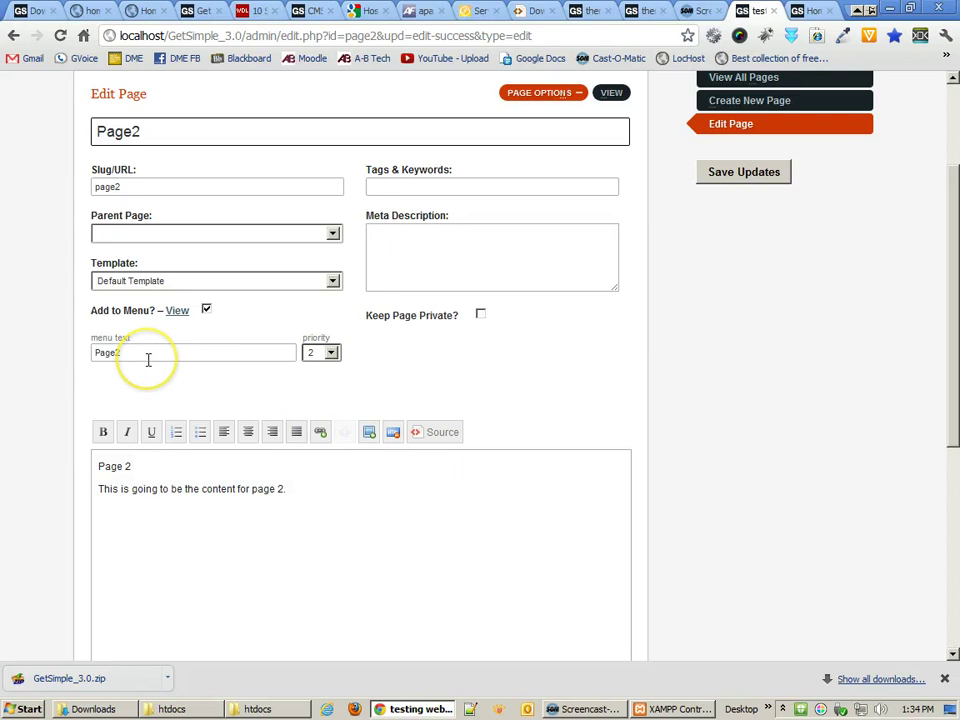
left_click(735, 173)
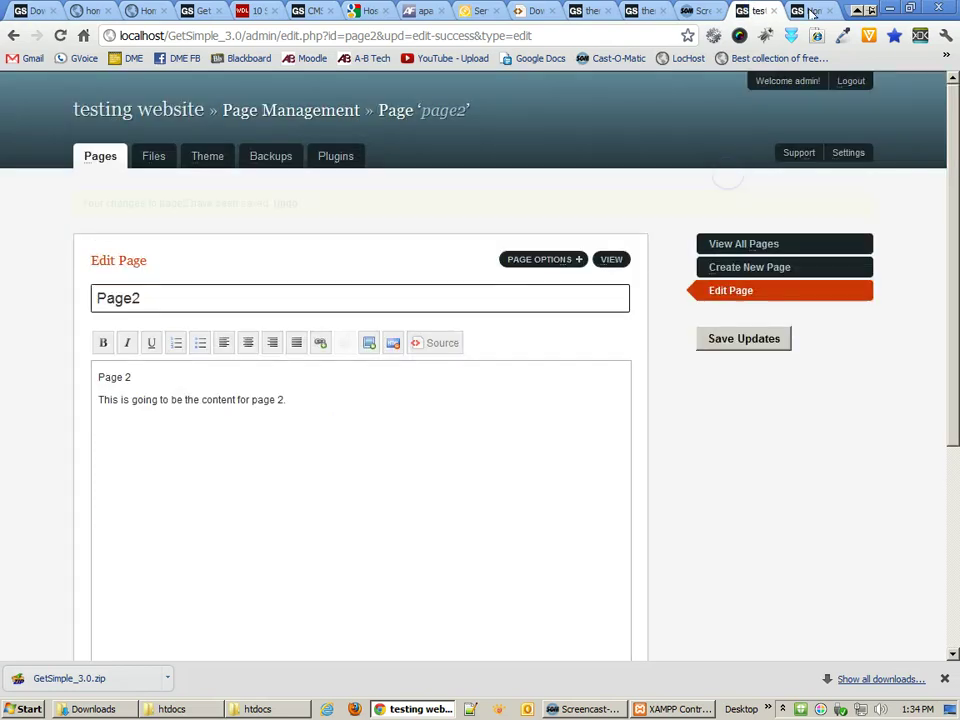
mouse_move(822, 62)
left_click(818, 13)
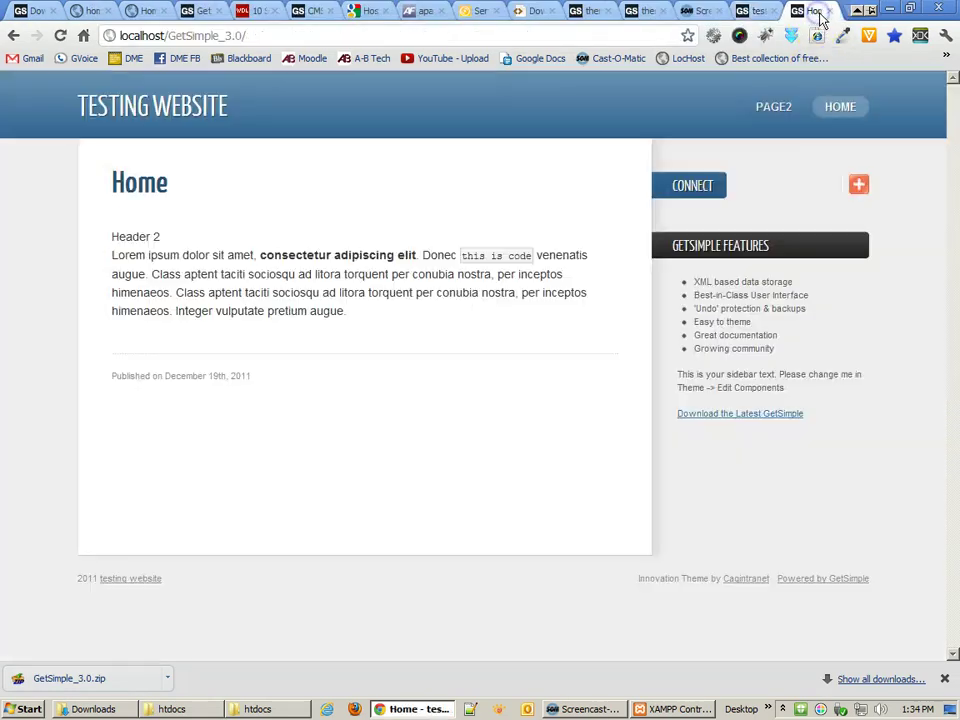
left_click(61, 35)
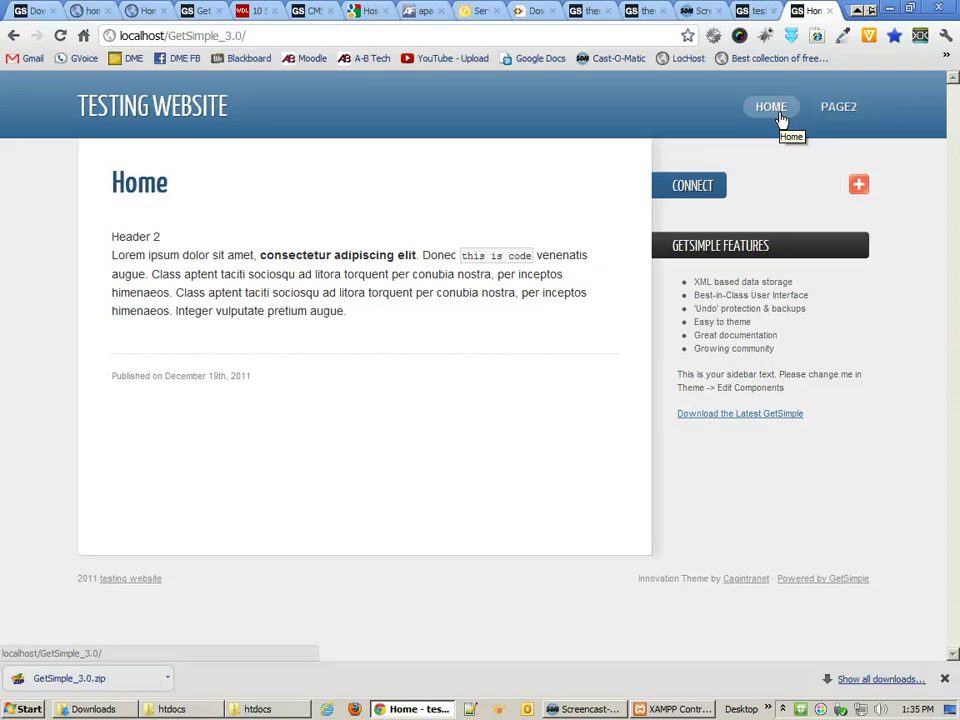
left_click(758, 12)
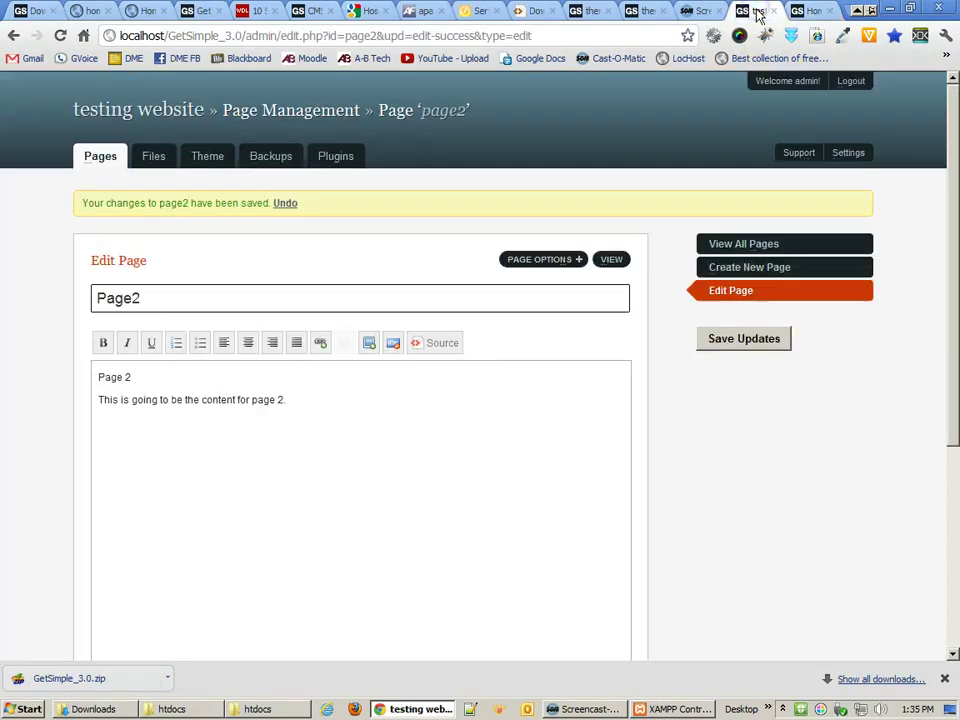
- Start a new page titled 'another page' and write its body text
left_click(760, 246)
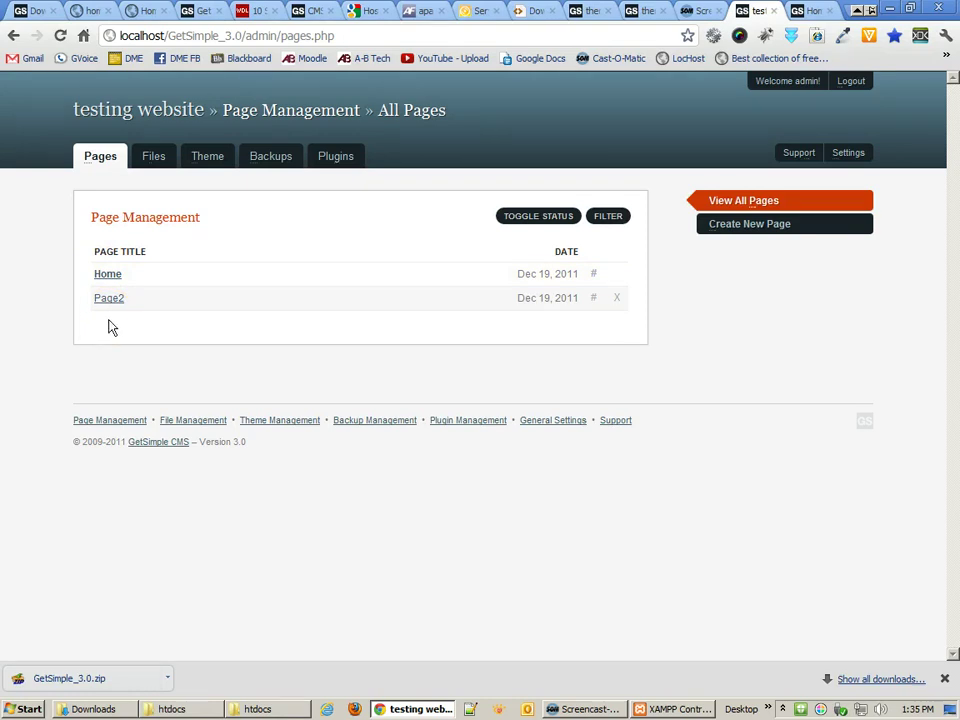
left_click(740, 224)
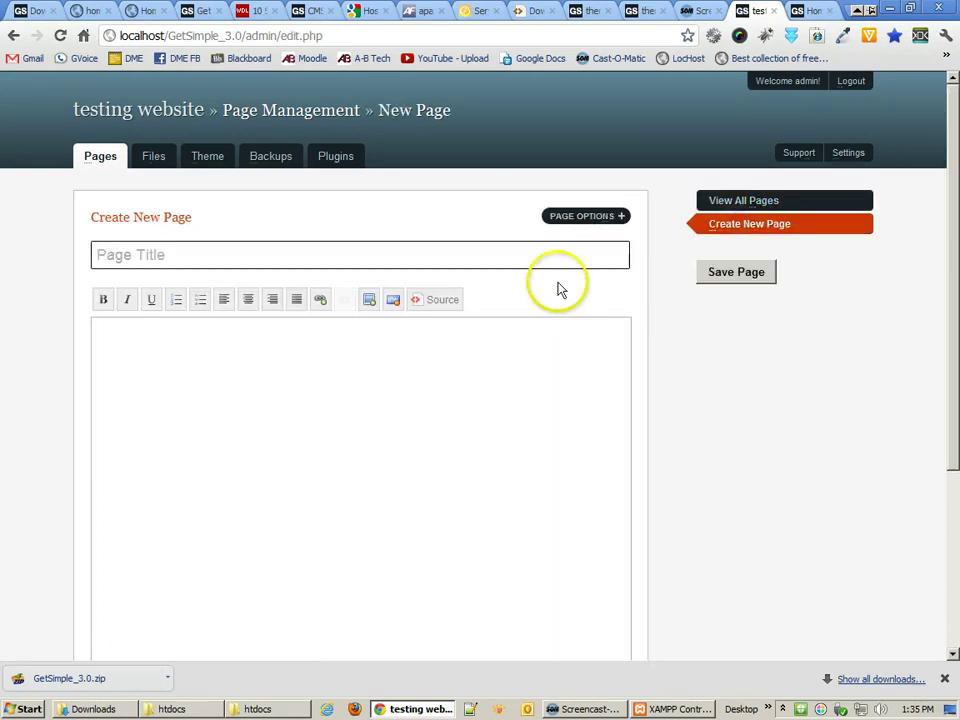
left_click(461, 254)
type("another page")
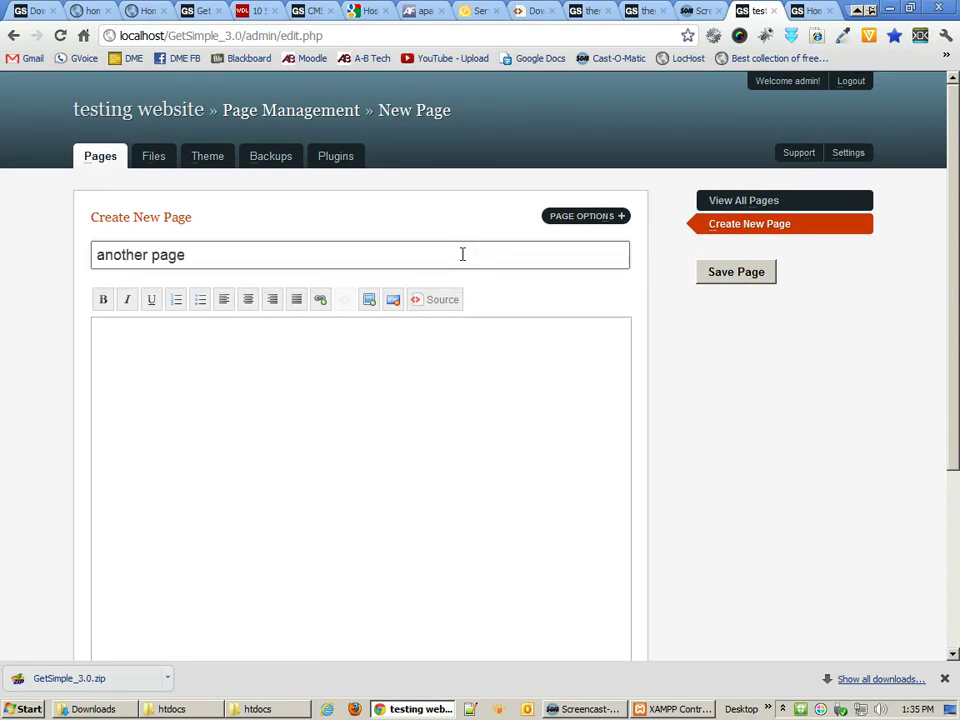
left_click(343, 373)
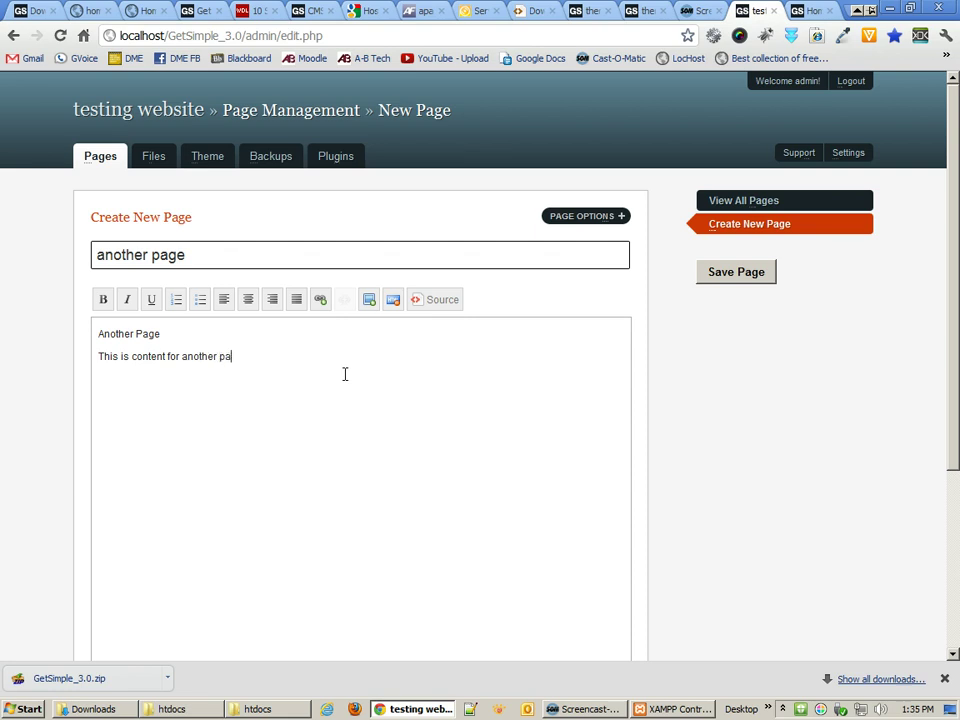
- Keep the Default Template, add the page to the menu at priority 2, and save it
left_click(568, 218)
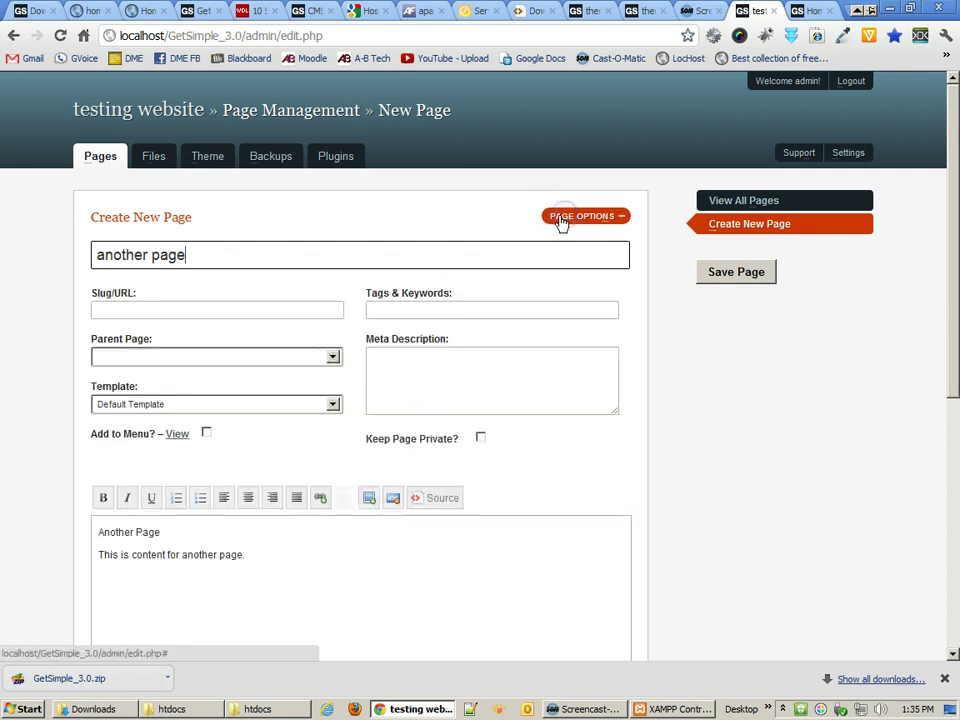
left_click(334, 405)
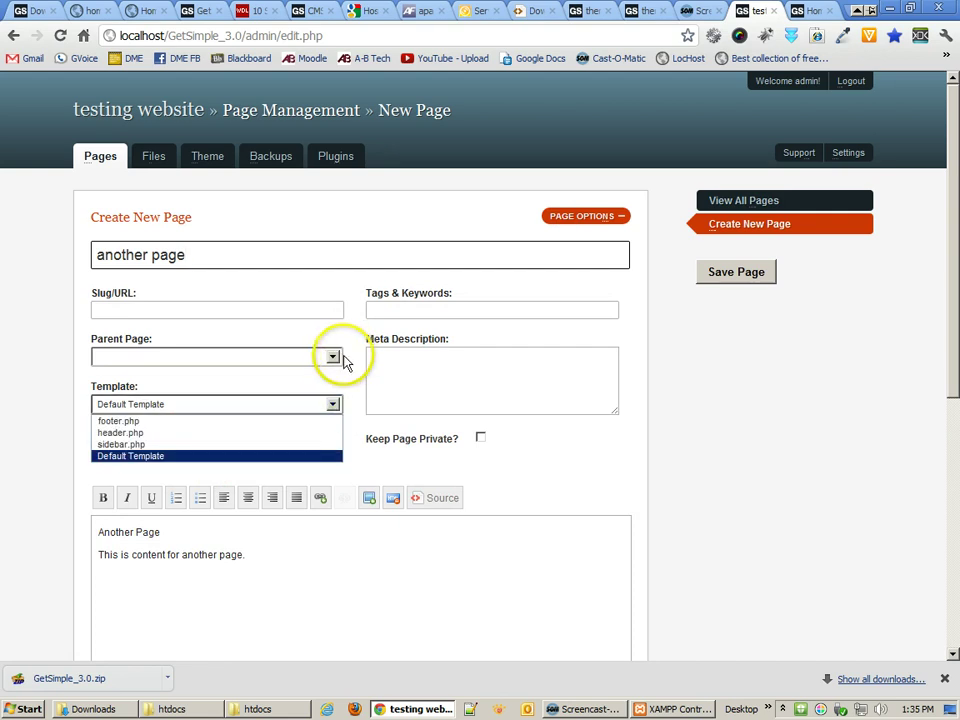
left_click(339, 360)
left_click(206, 433)
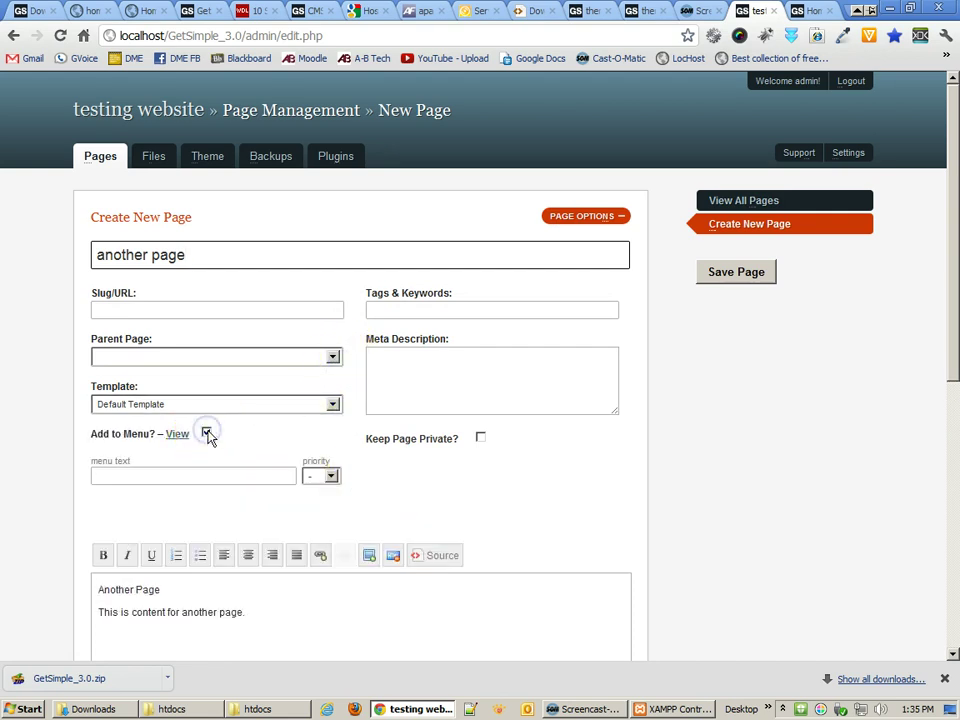
left_click(331, 476)
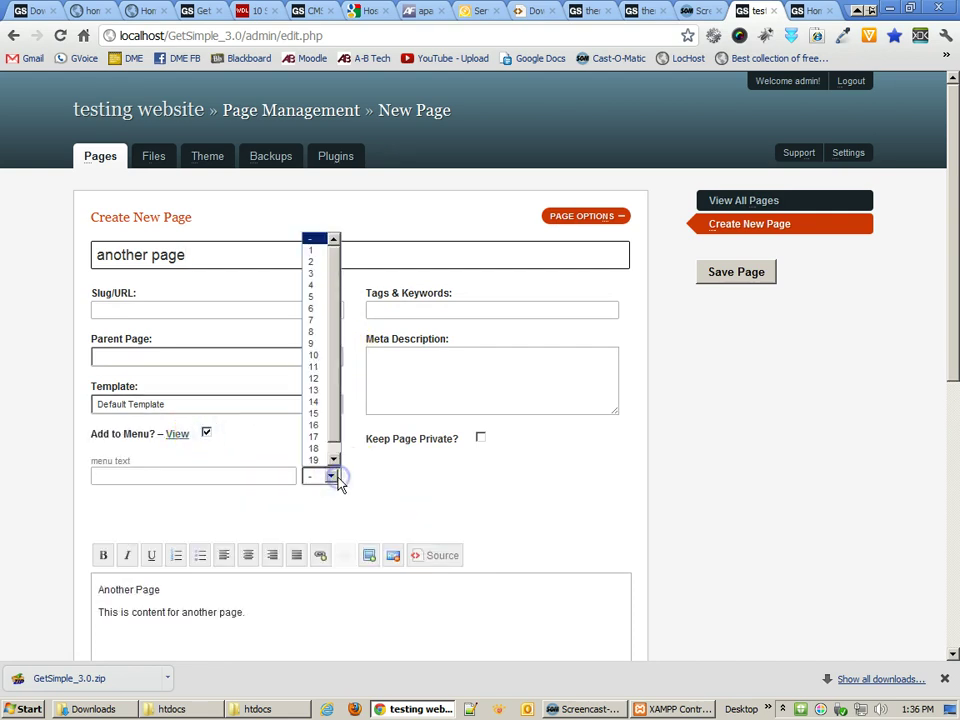
left_click(314, 261)
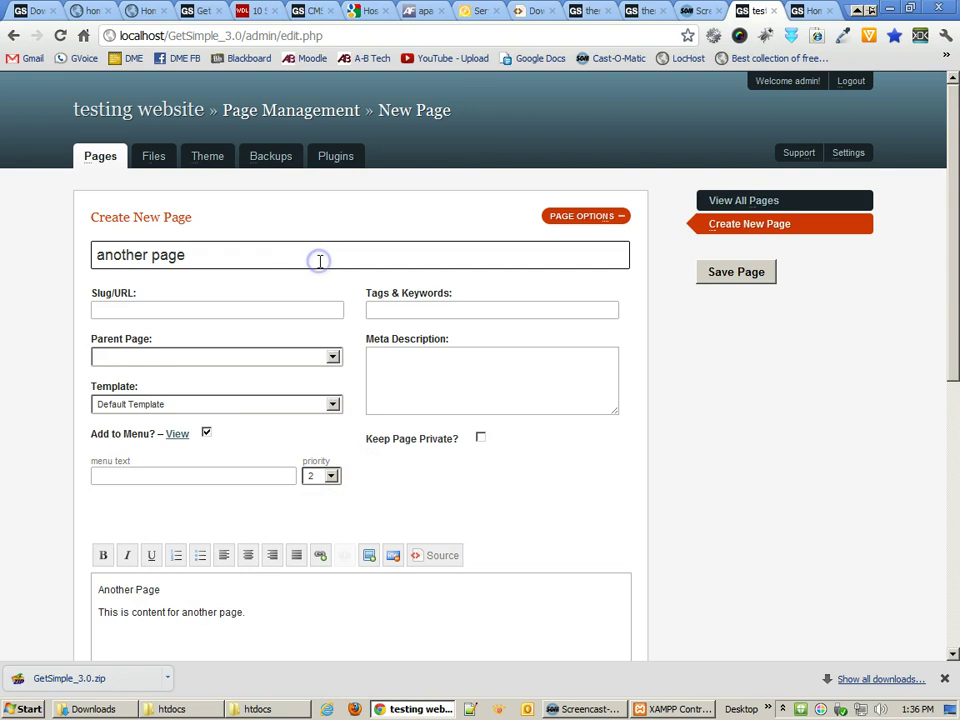
left_click(720, 279)
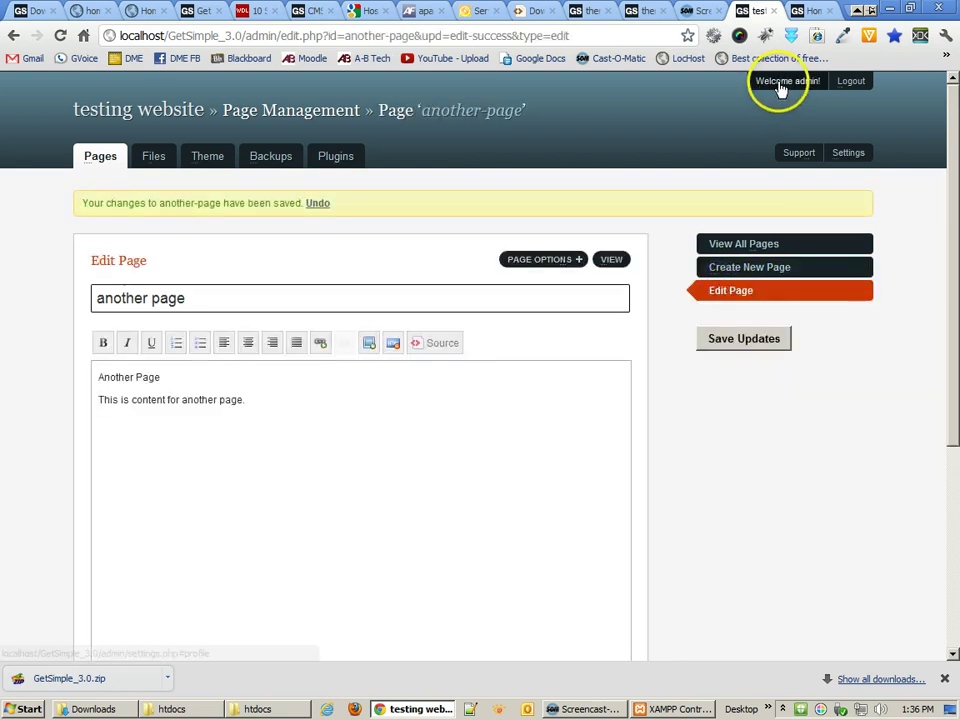
- Check the live site's menu, then set another page's menu priority to 1 and save
left_click(808, 12)
left_click(60, 37)
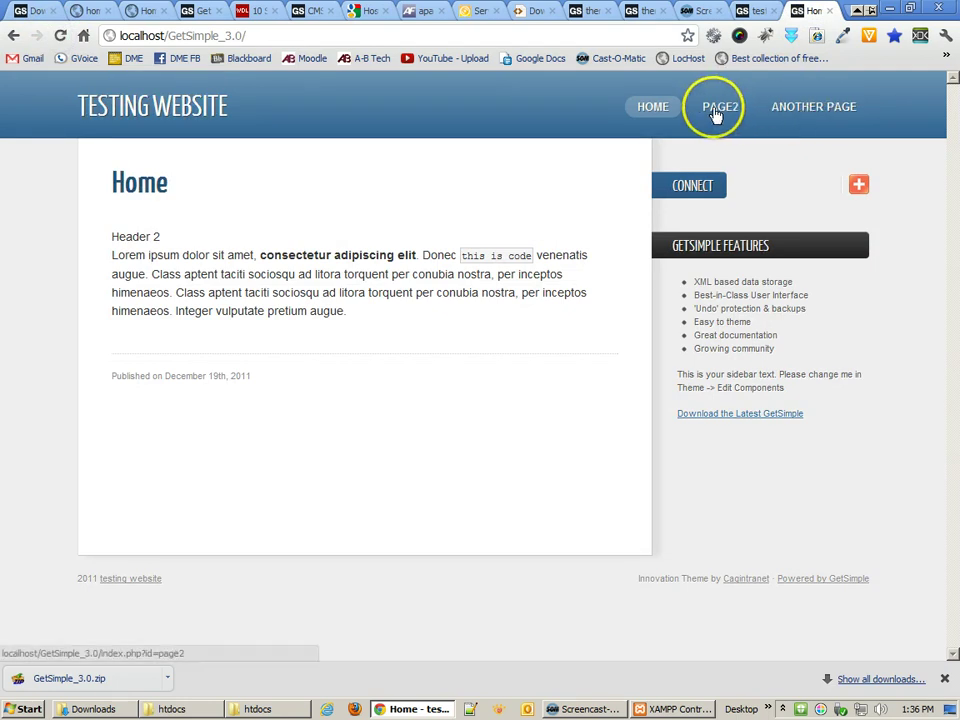
left_click(757, 12)
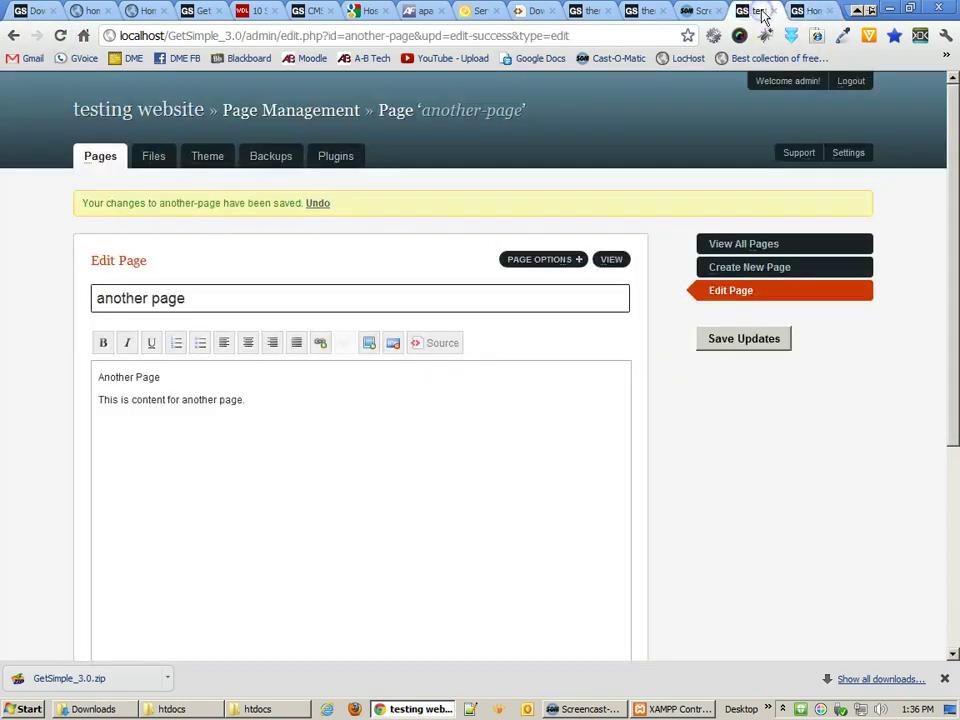
left_click(771, 244)
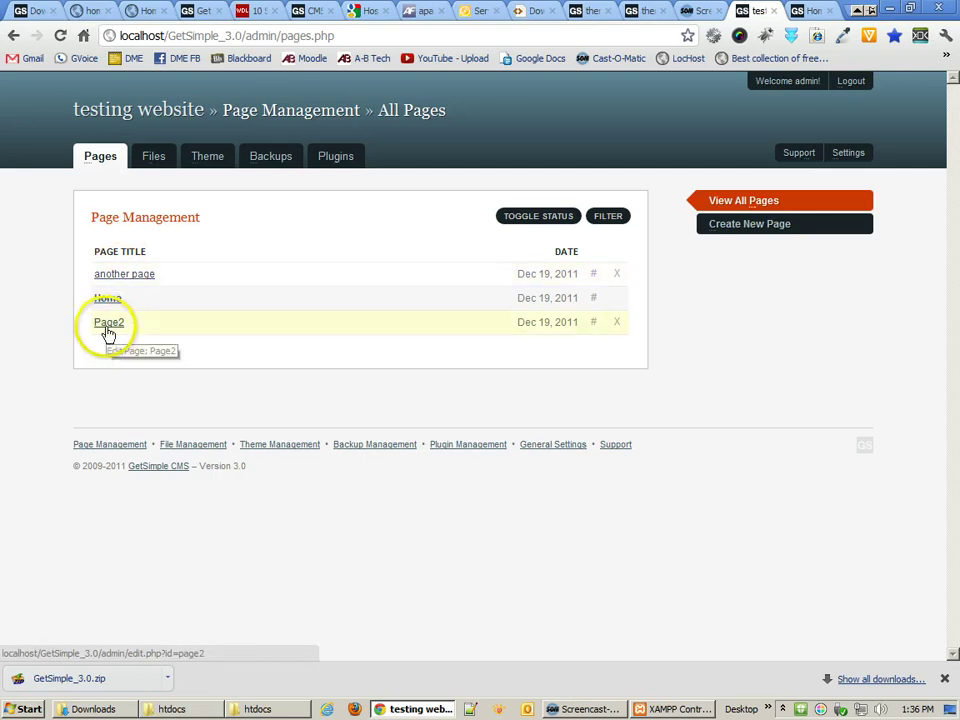
left_click(135, 283)
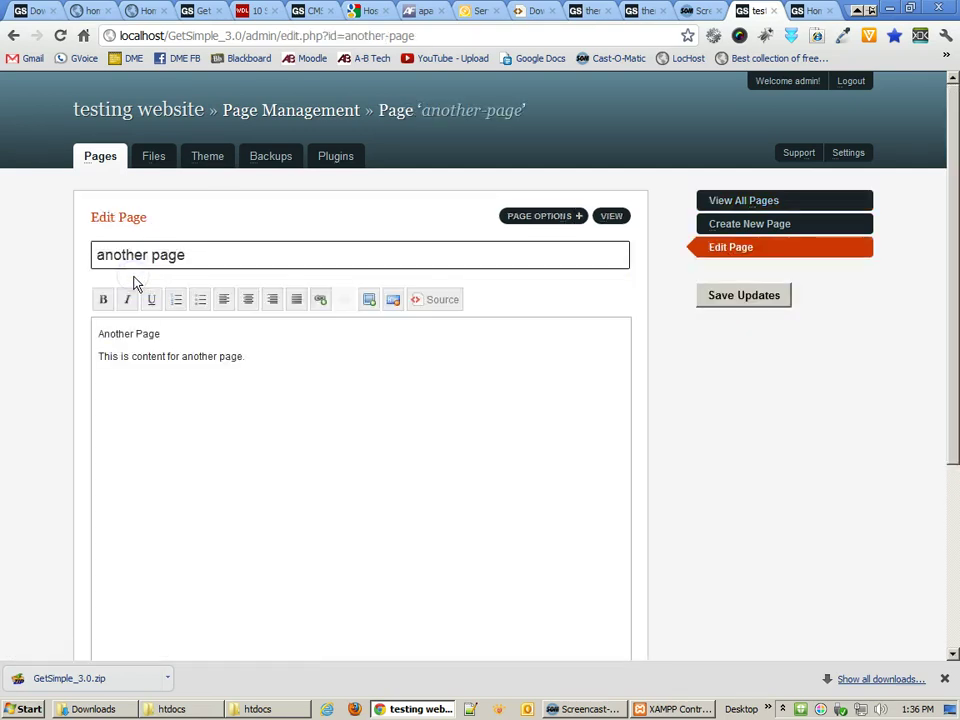
left_click(558, 216)
left_click(315, 476)
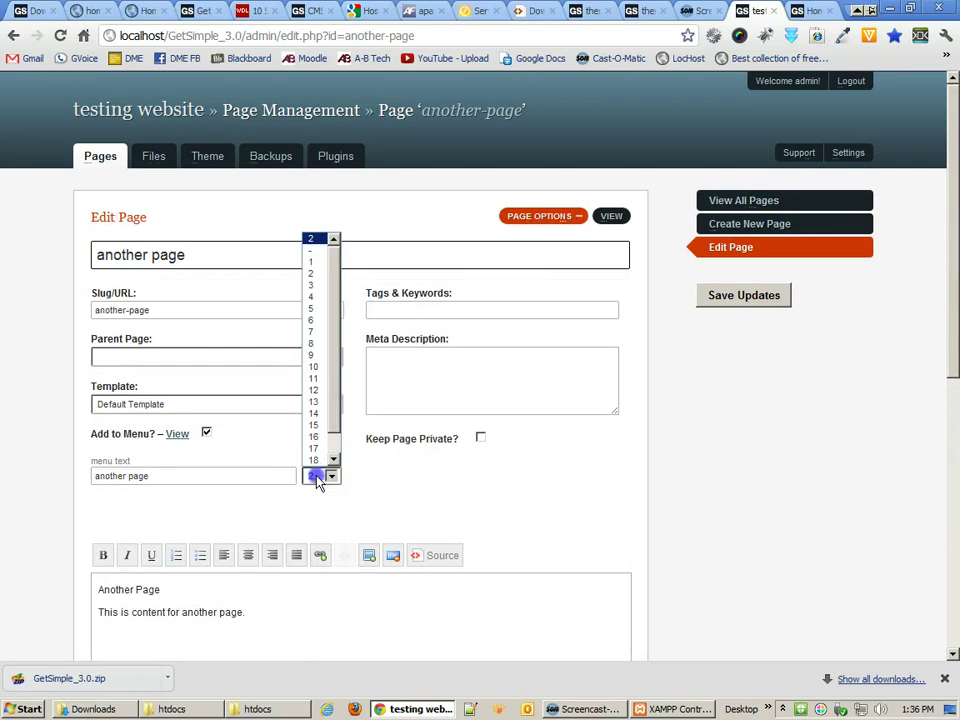
left_click(316, 263)
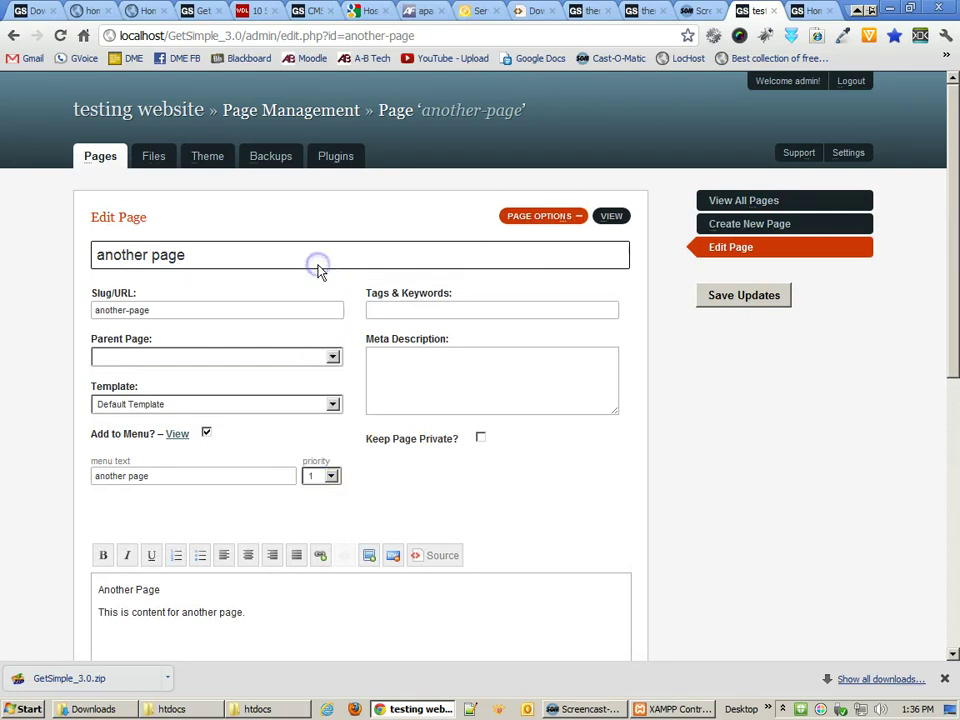
left_click(764, 295)
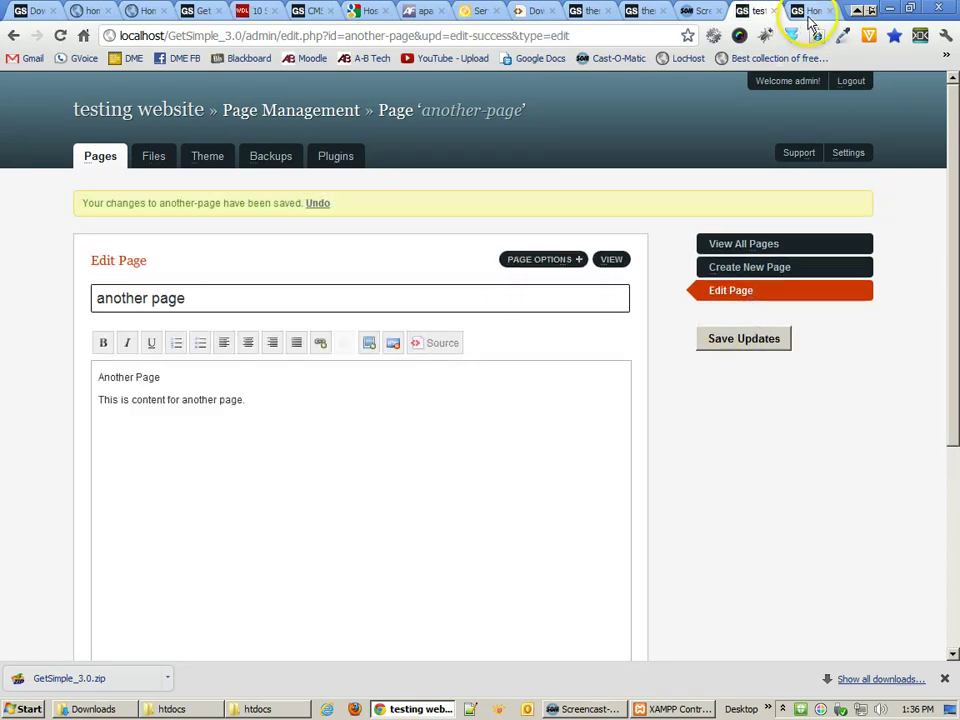
- Recheck the live menu order, then change another page's priority to 2 and save
left_click(808, 11)
left_click(60, 35)
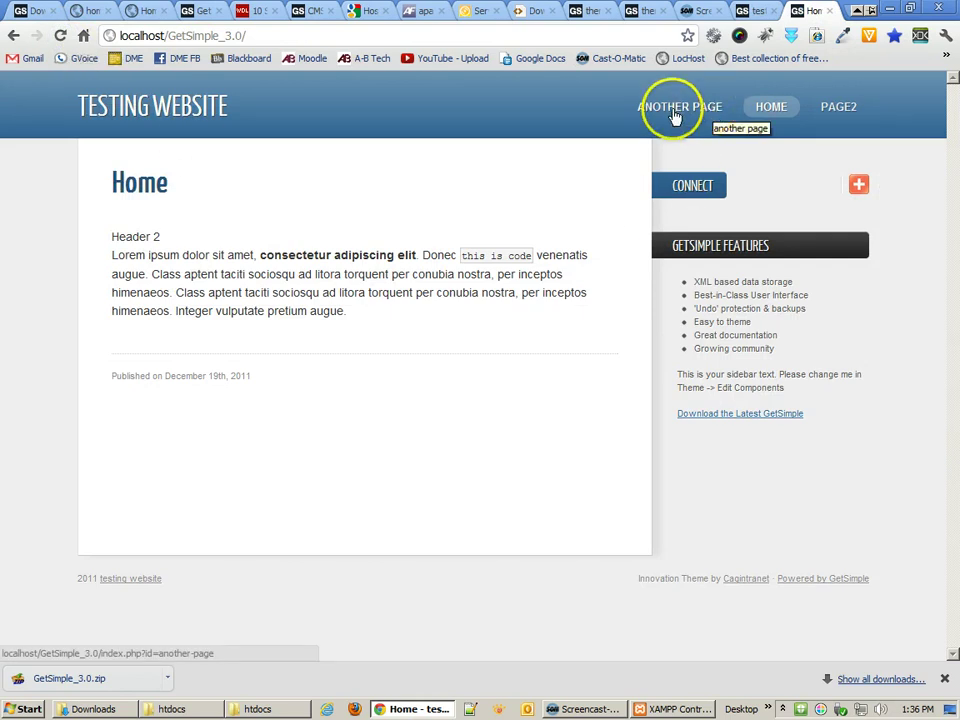
left_click(758, 10)
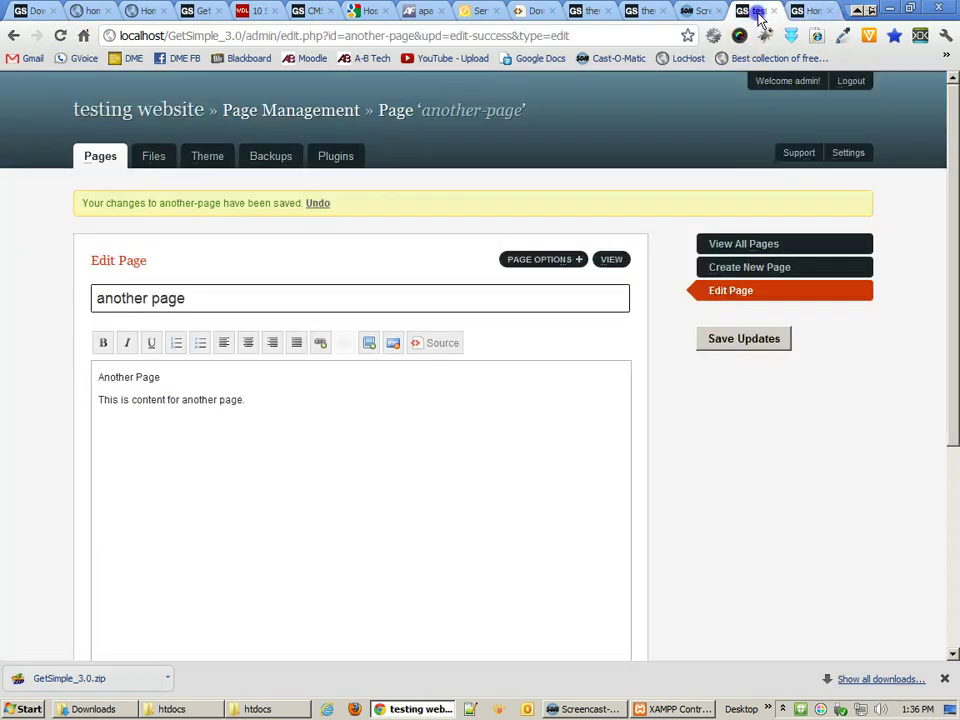
left_click(553, 266)
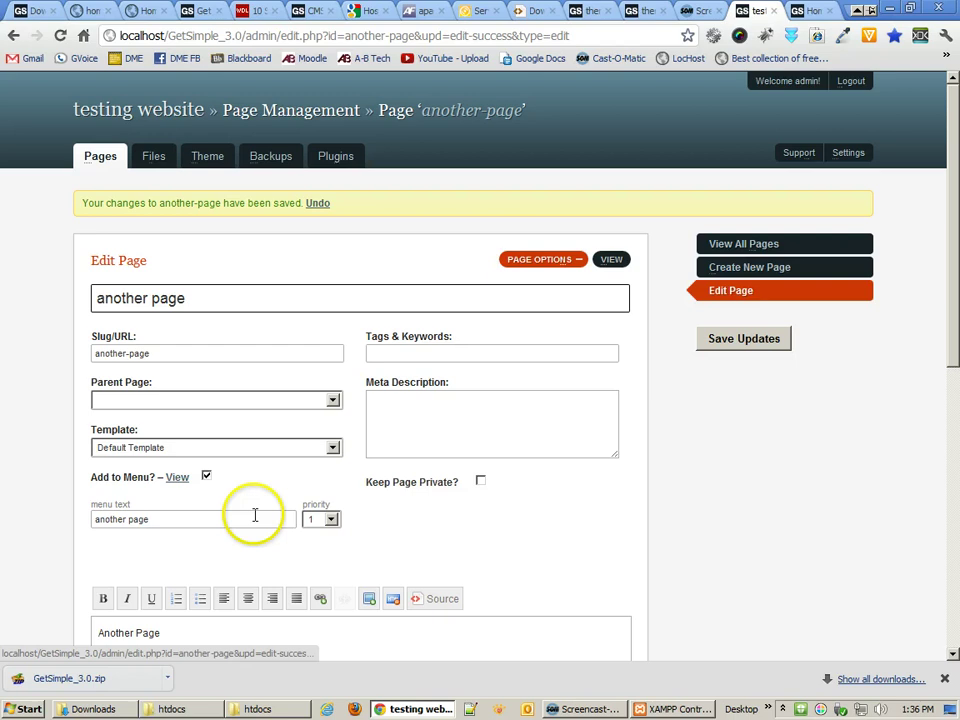
left_click(327, 522)
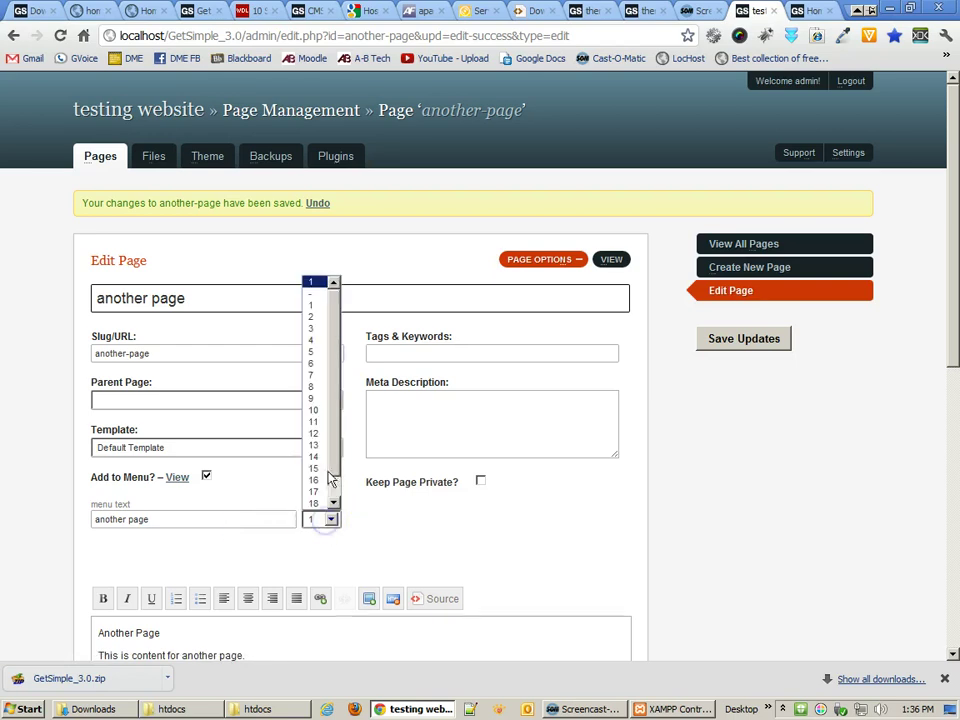
left_click(311, 317)
left_click(779, 341)
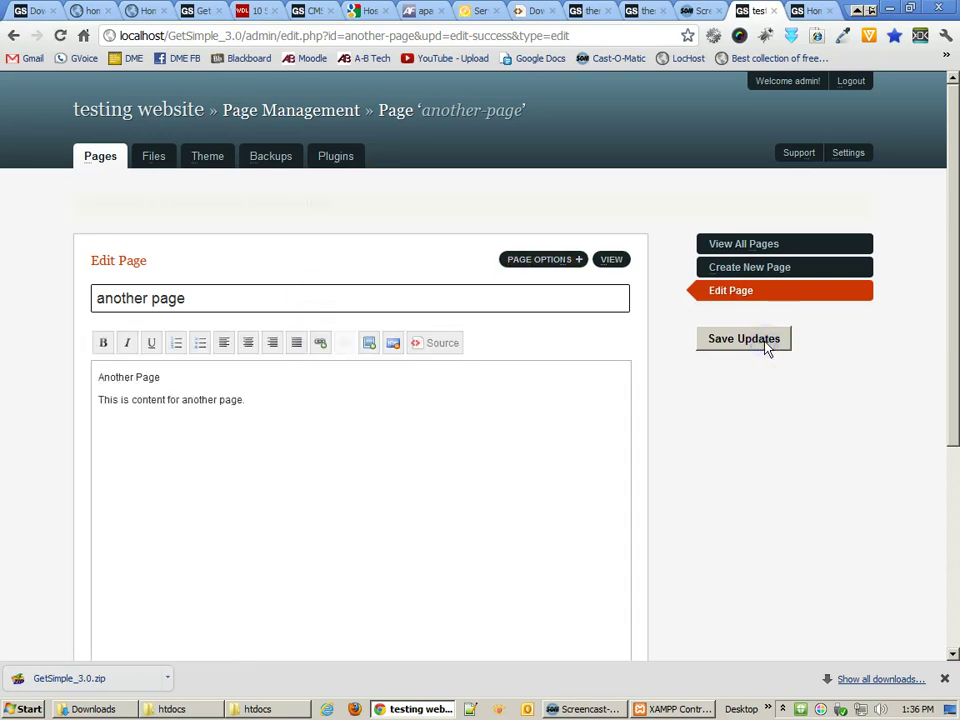
left_click(812, 12)
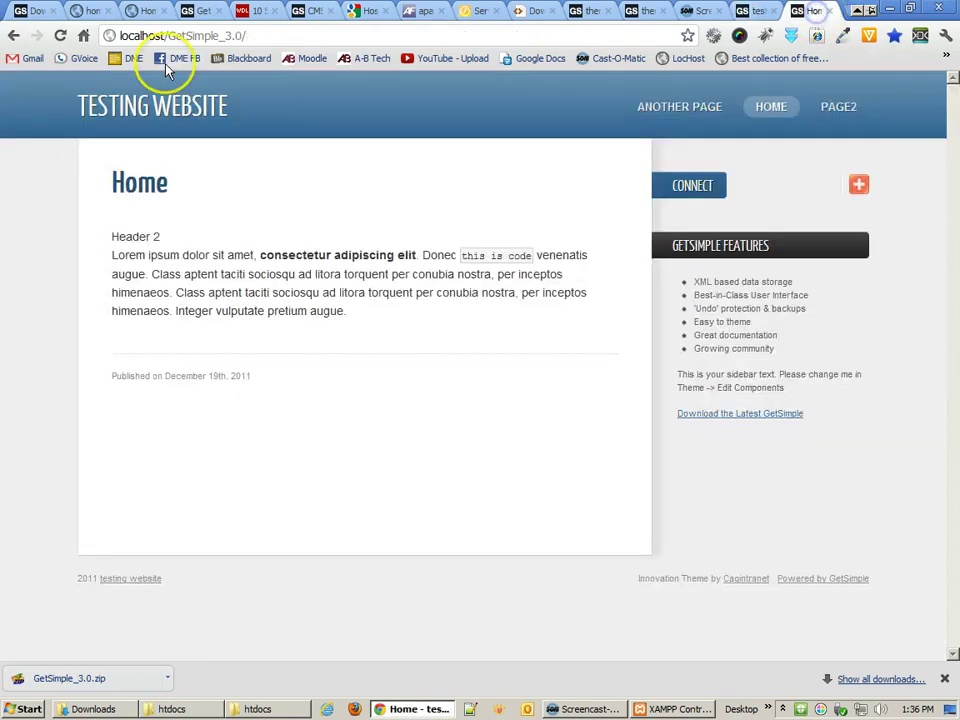
- Reload the live site and switch between Page2 and another page via its menu
left_click(60, 35)
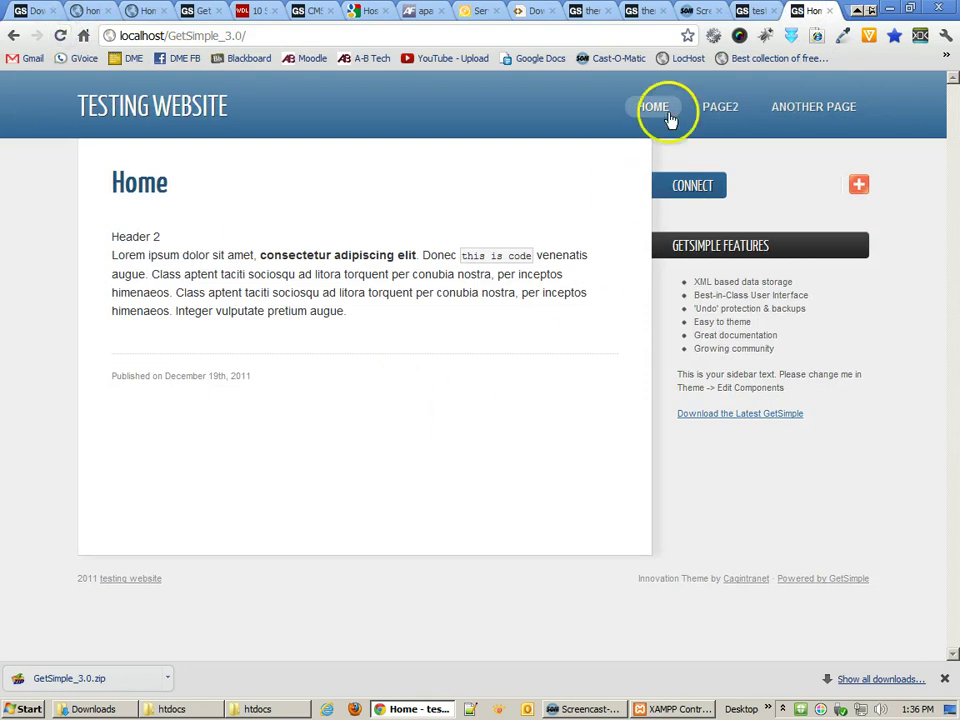
left_click(713, 110)
left_click(808, 107)
left_click(716, 107)
left_click(798, 110)
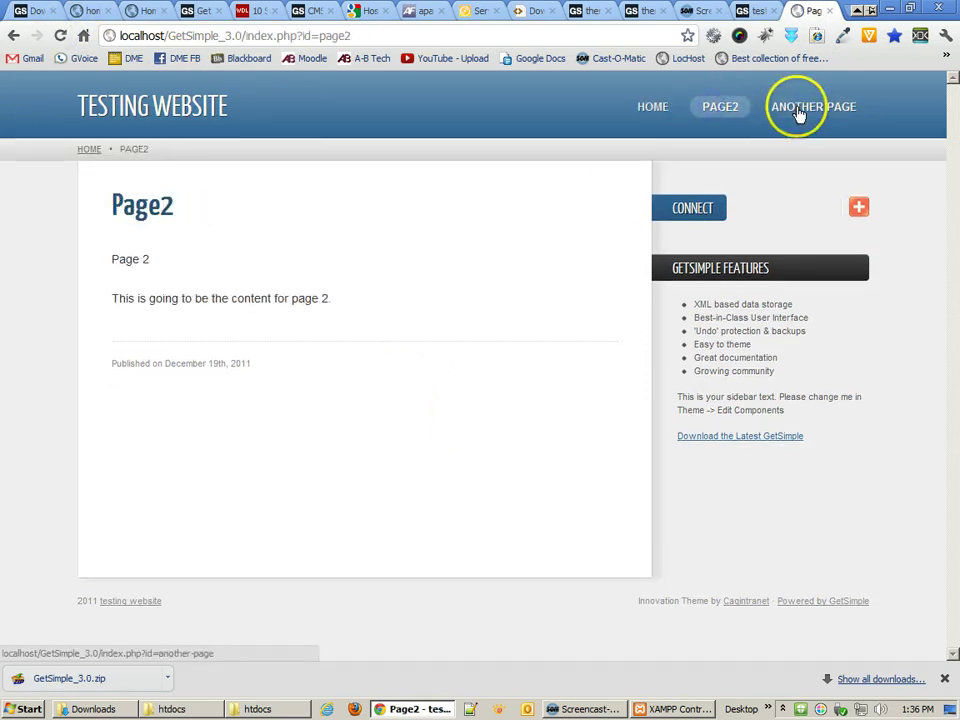
left_click(718, 107)
left_click(810, 107)
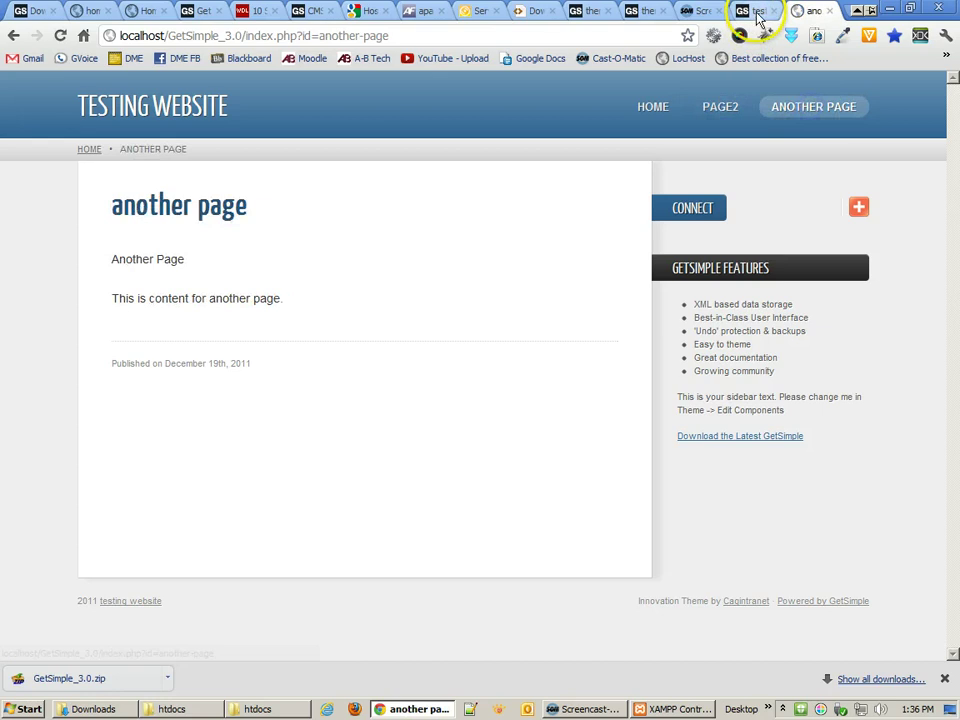
left_click(756, 13)
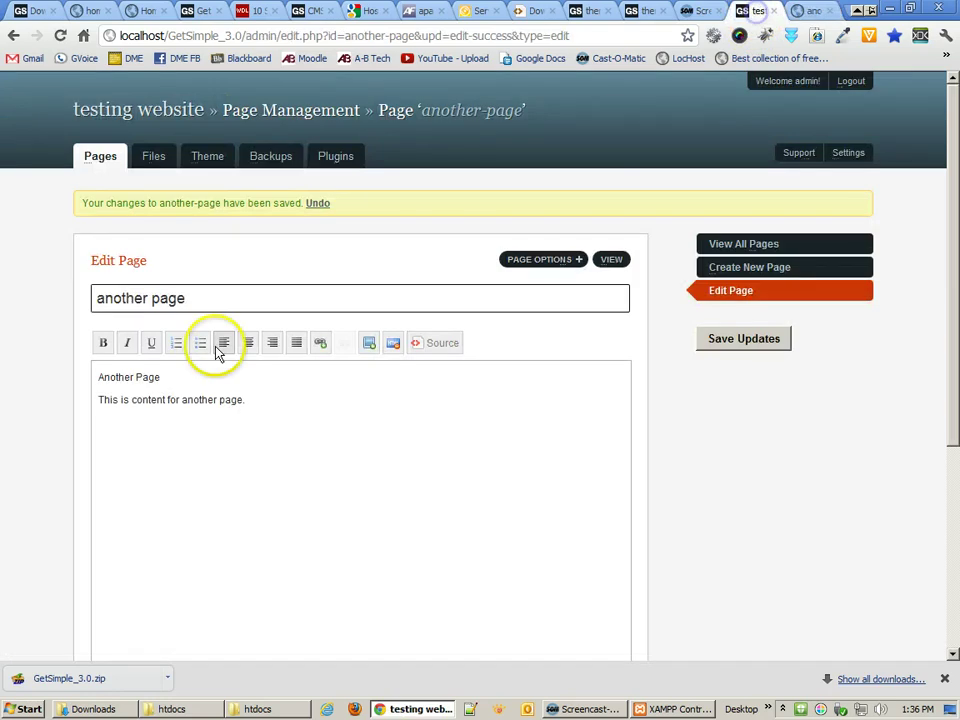
- Set another page's menu priority to 3, save, and verify the live menu order
left_click(533, 262)
left_click(328, 521)
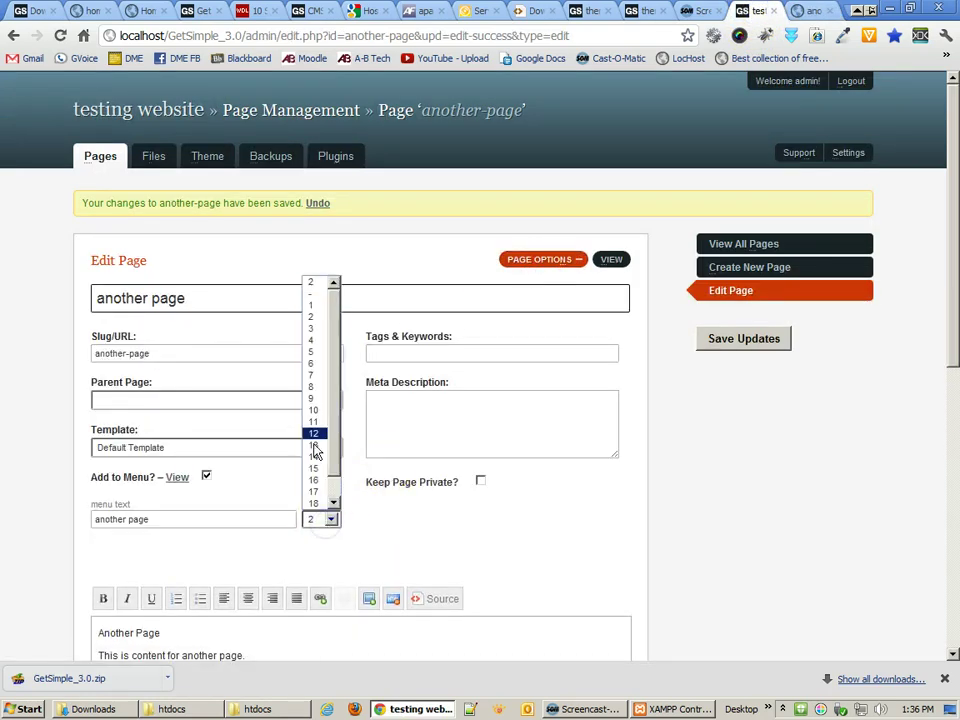
left_click(311, 328)
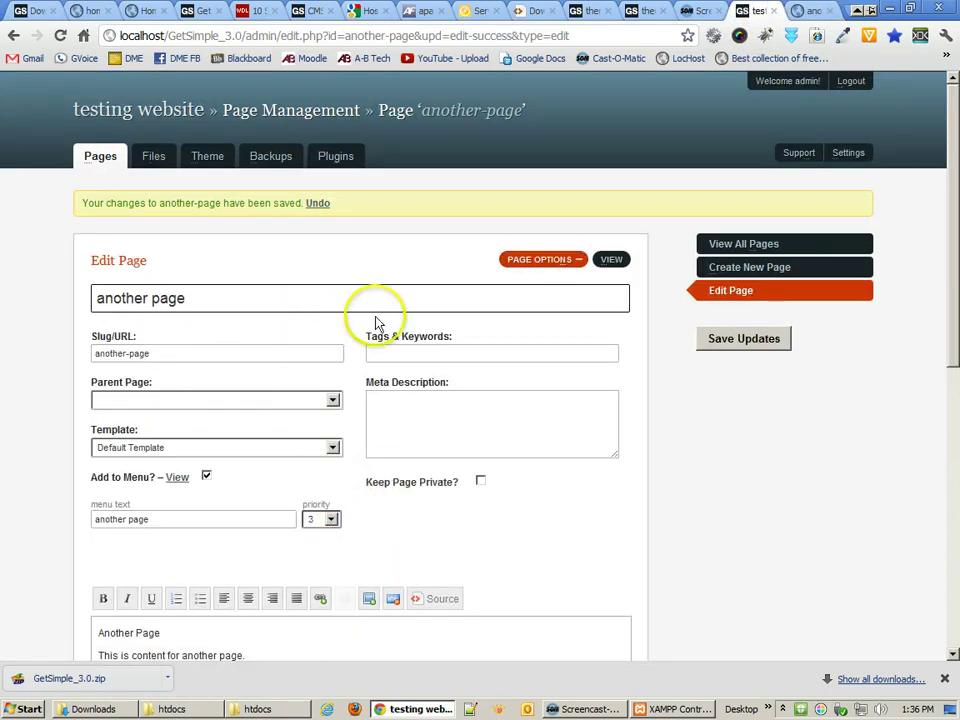
left_click(757, 348)
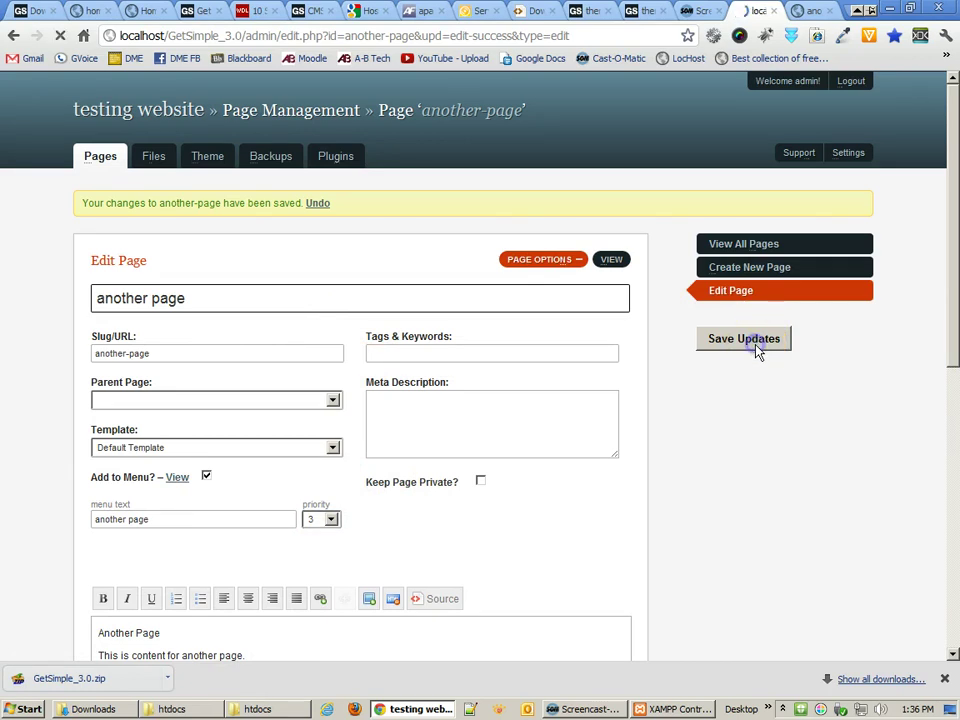
left_click(812, 10)
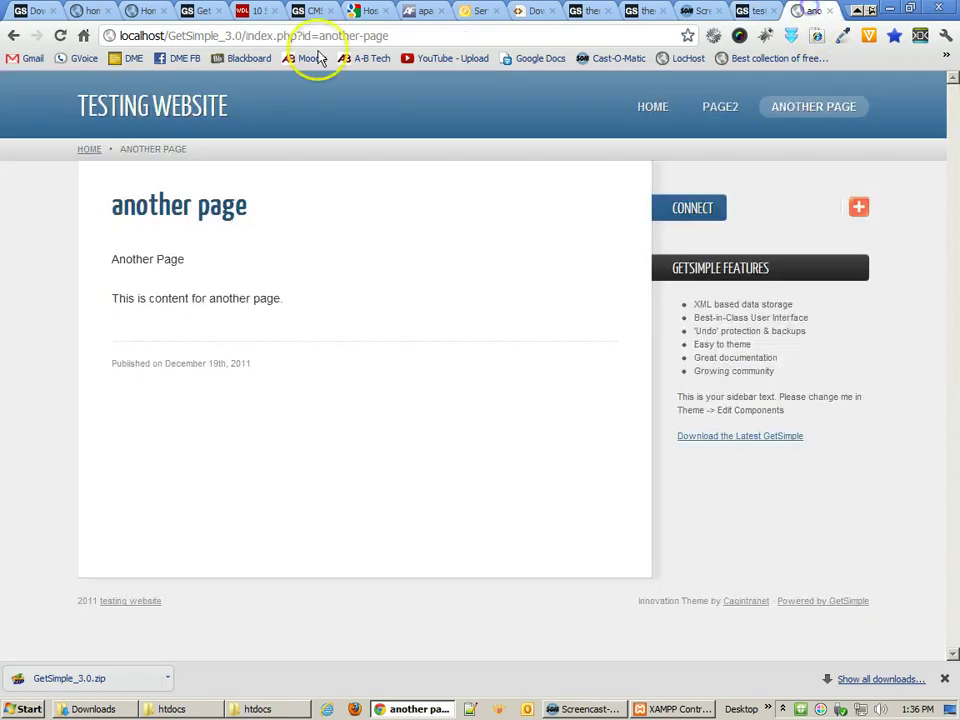
left_click(60, 35)
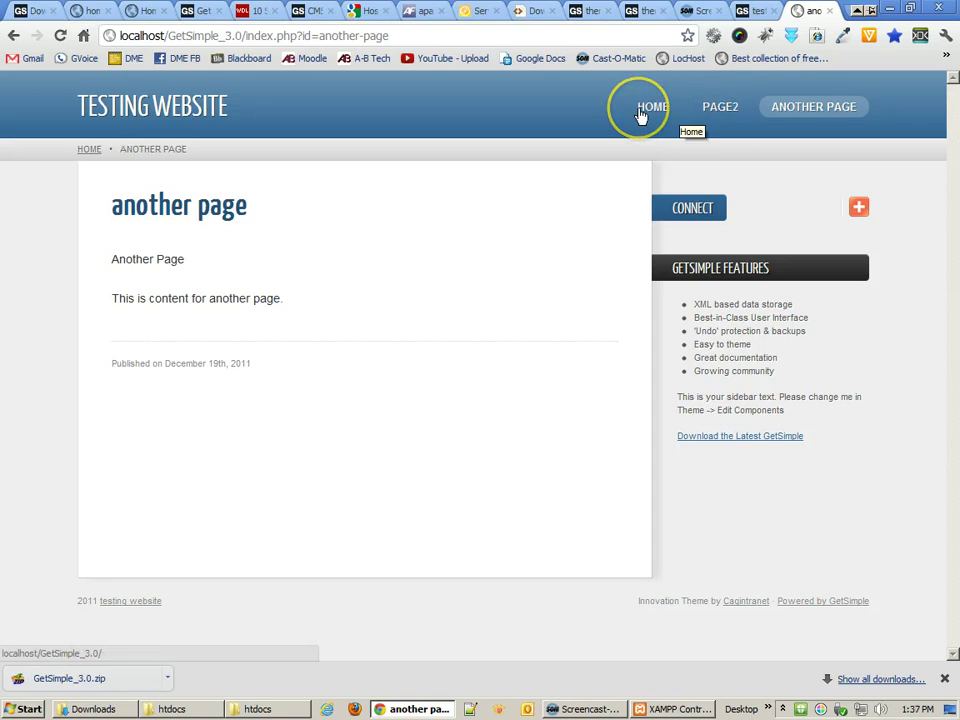
left_click(762, 11)
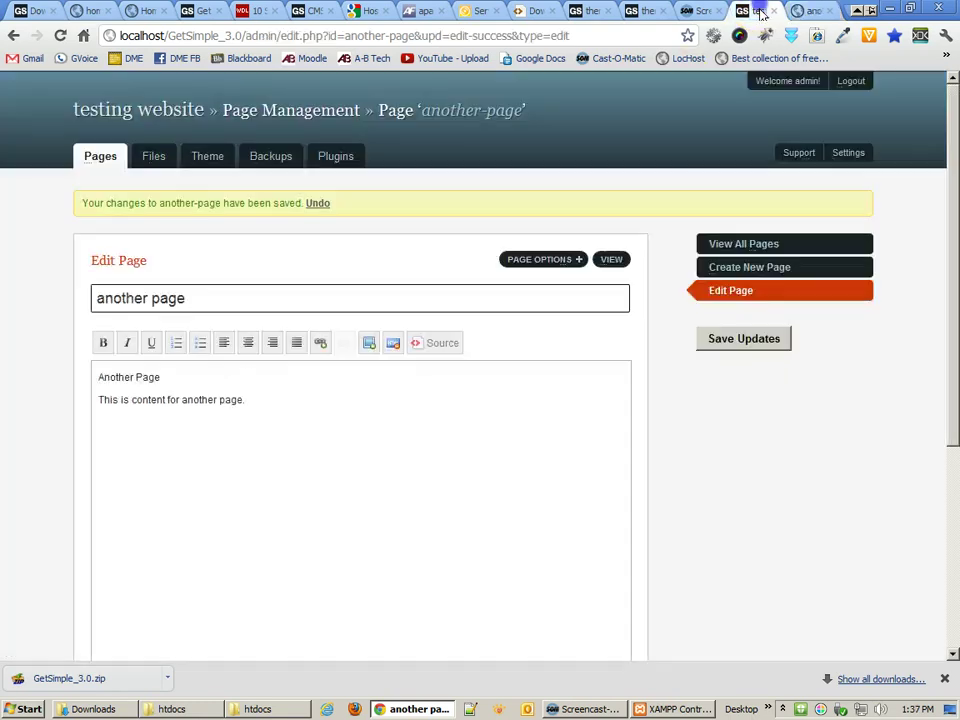
left_click(735, 244)
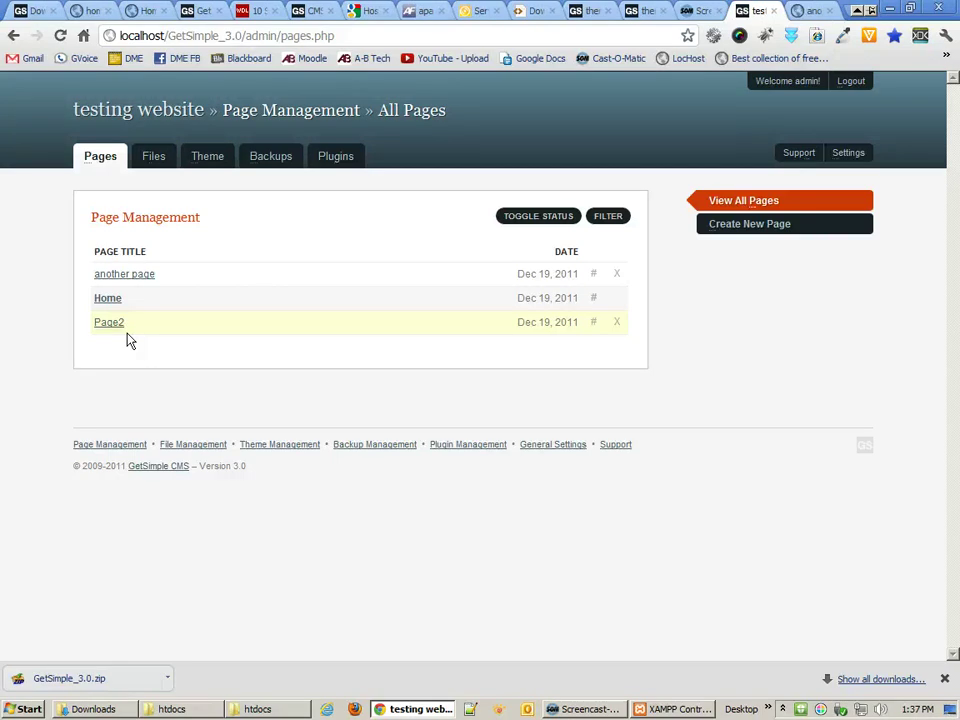
- Upload ichiban-lobster.jpg through the Files section
left_click(146, 166)
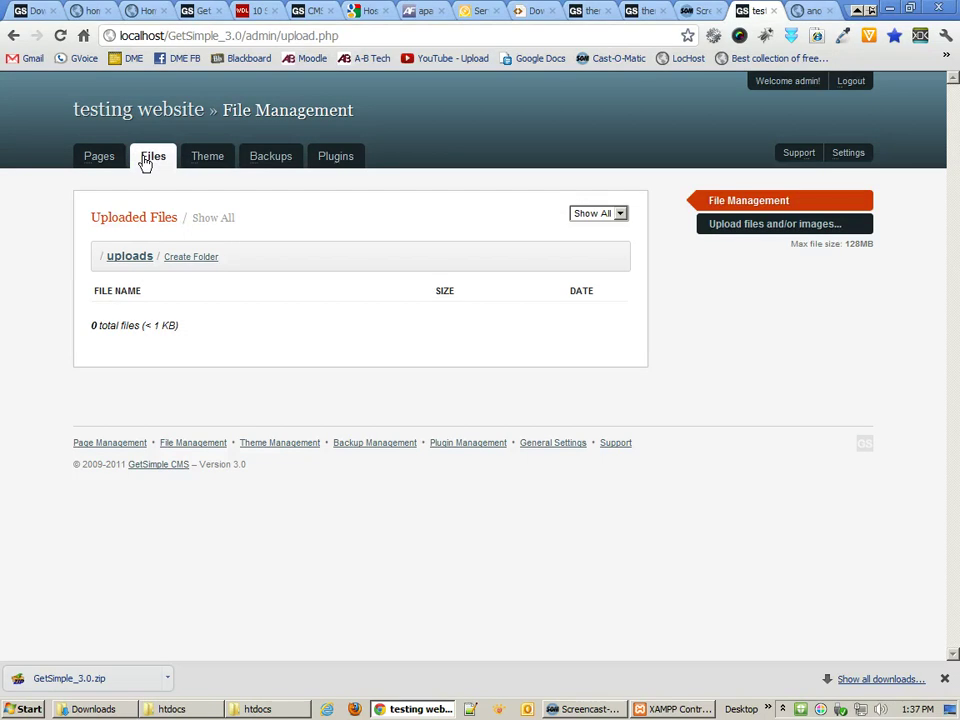
left_click(789, 226)
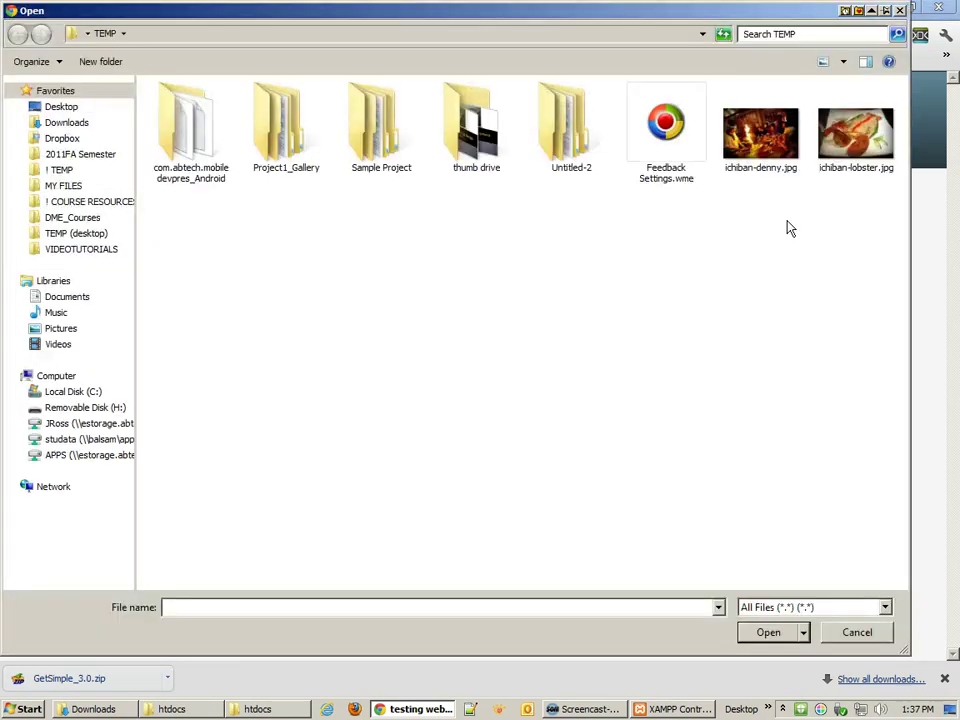
left_click(852, 128)
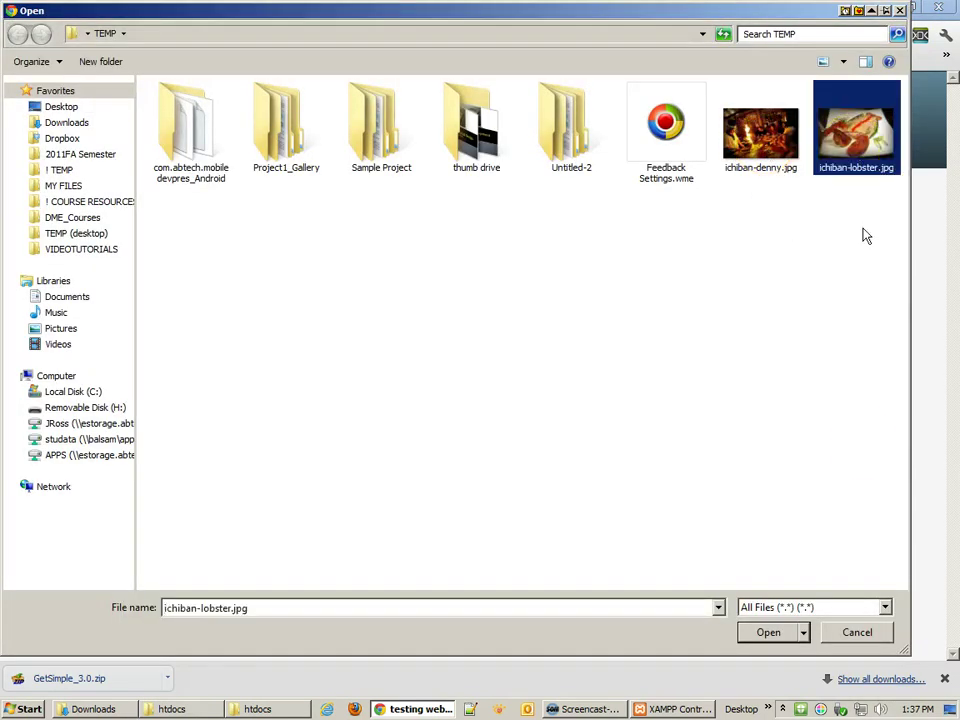
left_click(779, 634)
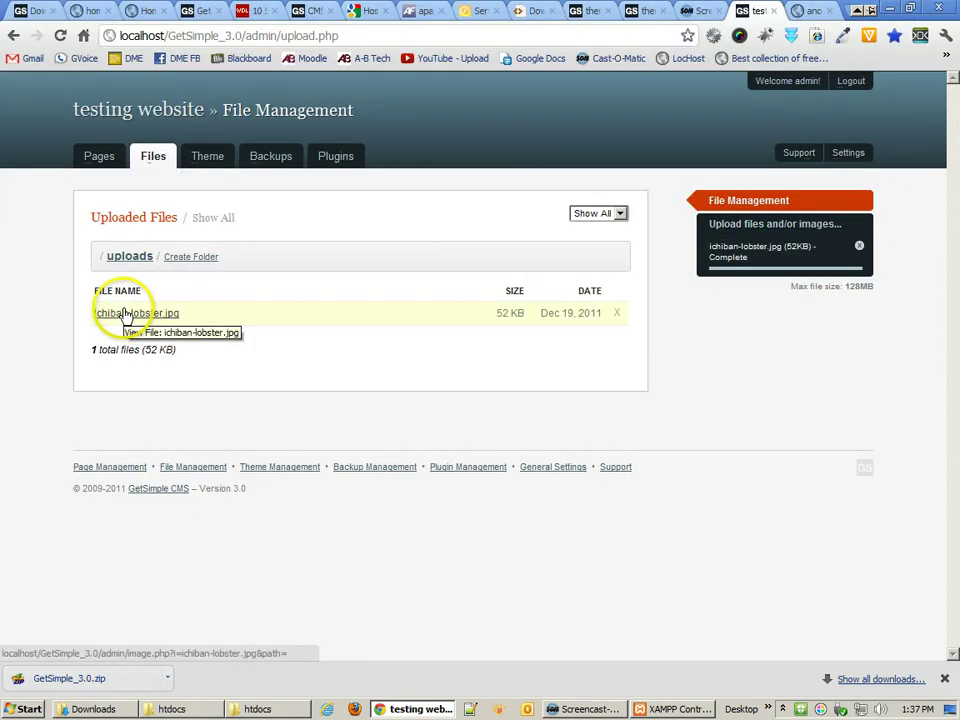
- Open ichiban-lobster.jpg's details and switch its code format to Thumbnail-to-Image HTML
left_click(126, 314)
scroll(484, 392, "down", 3)
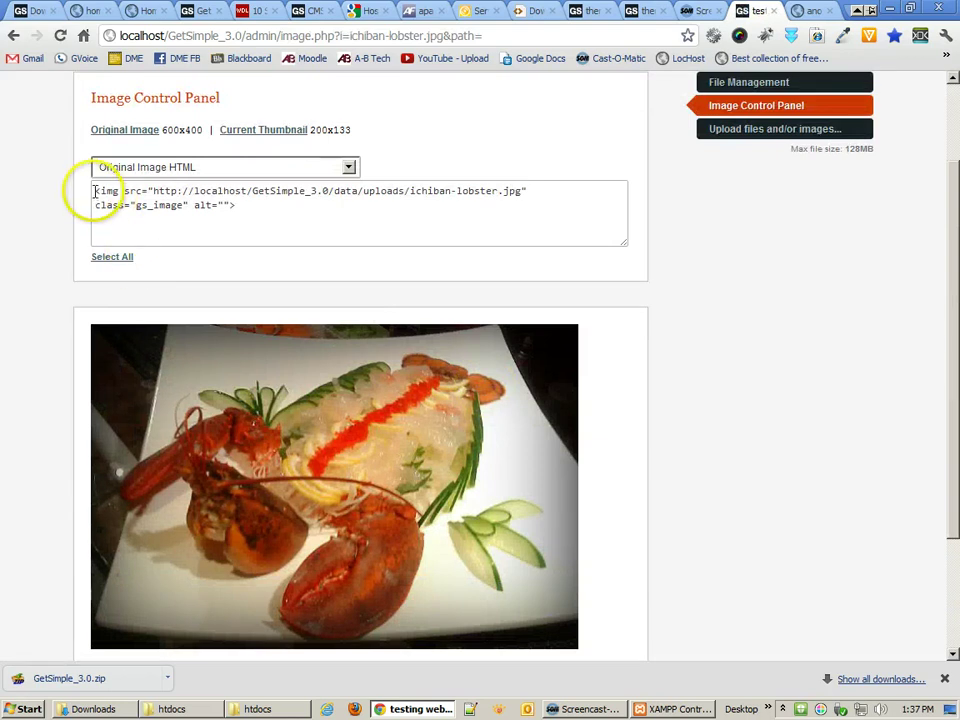
left_click_drag(96, 190, 215, 206)
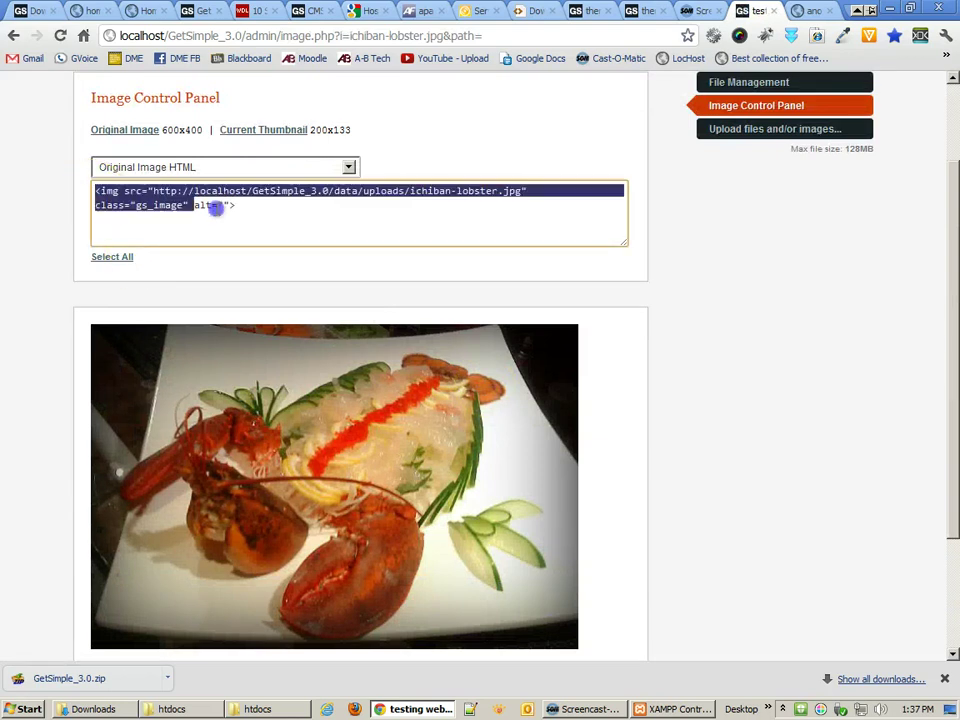
left_click(257, 172)
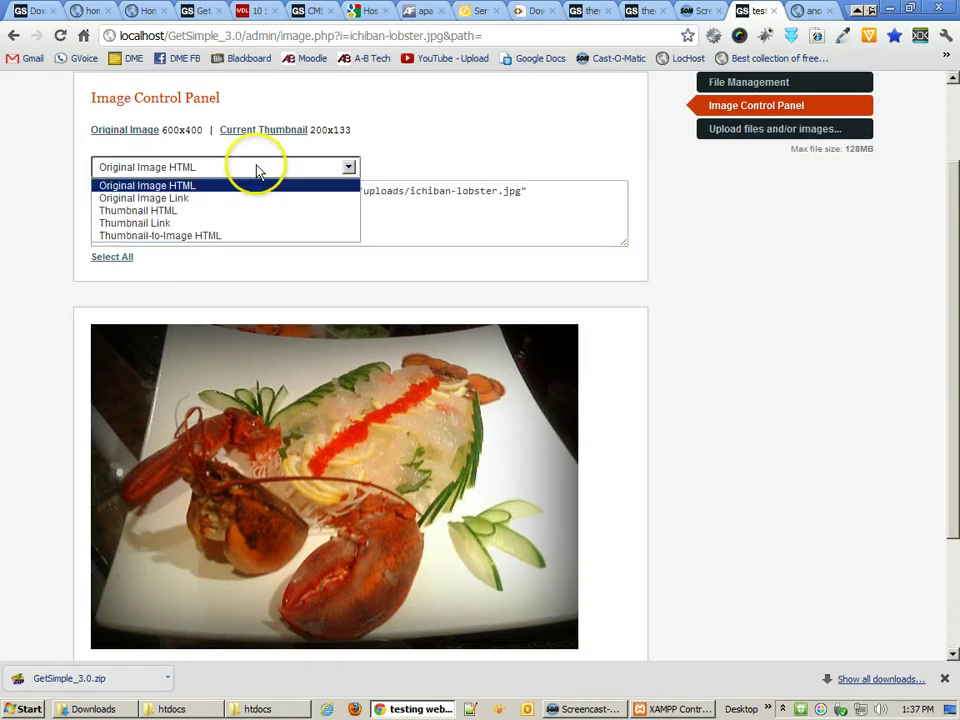
left_click(125, 213)
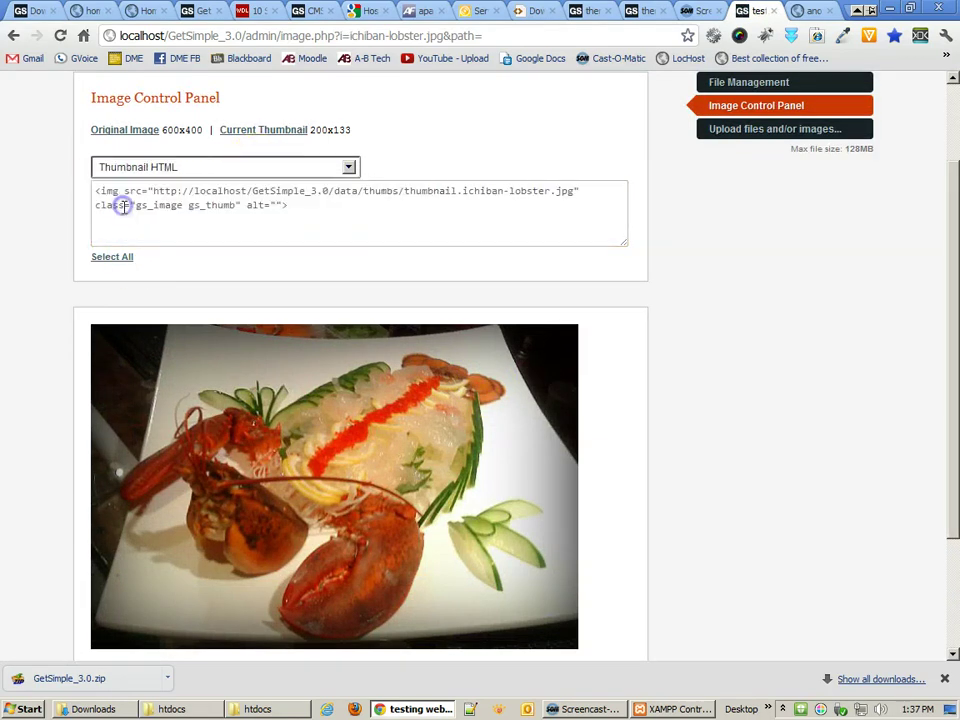
left_click(144, 165)
left_click(145, 224)
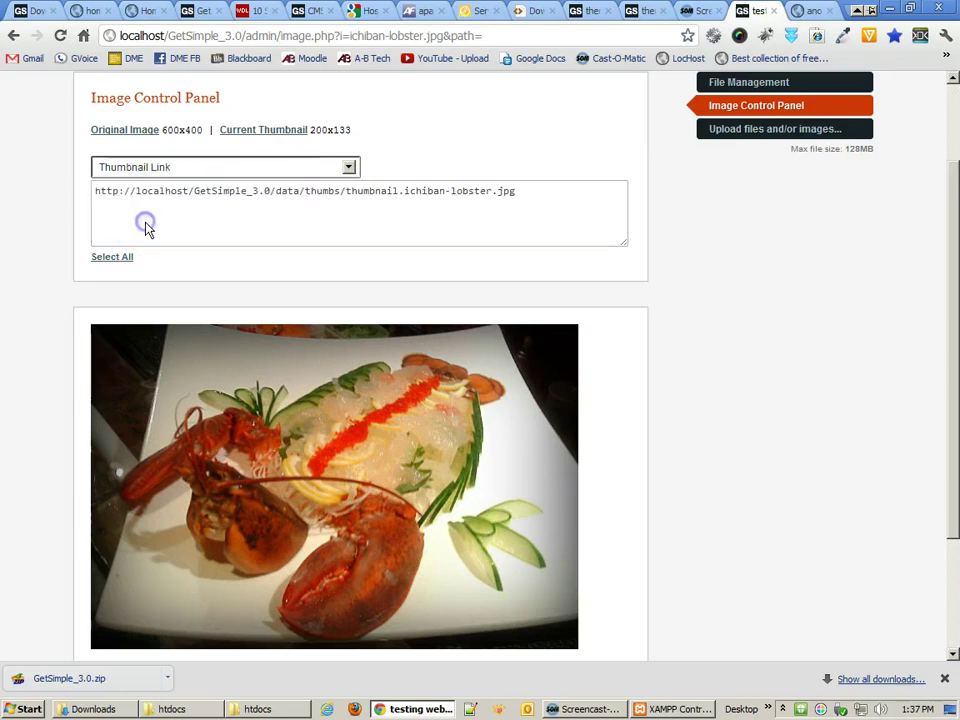
left_click(146, 165)
left_click(146, 236)
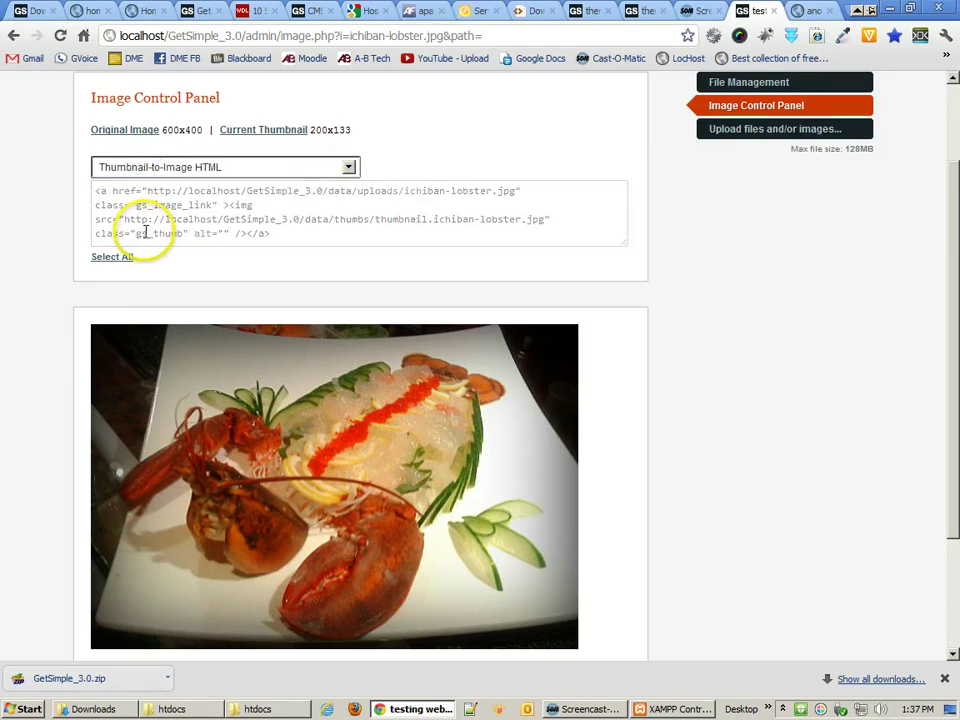
- Preview the original lobster image and its current thumbnail
left_click(133, 133)
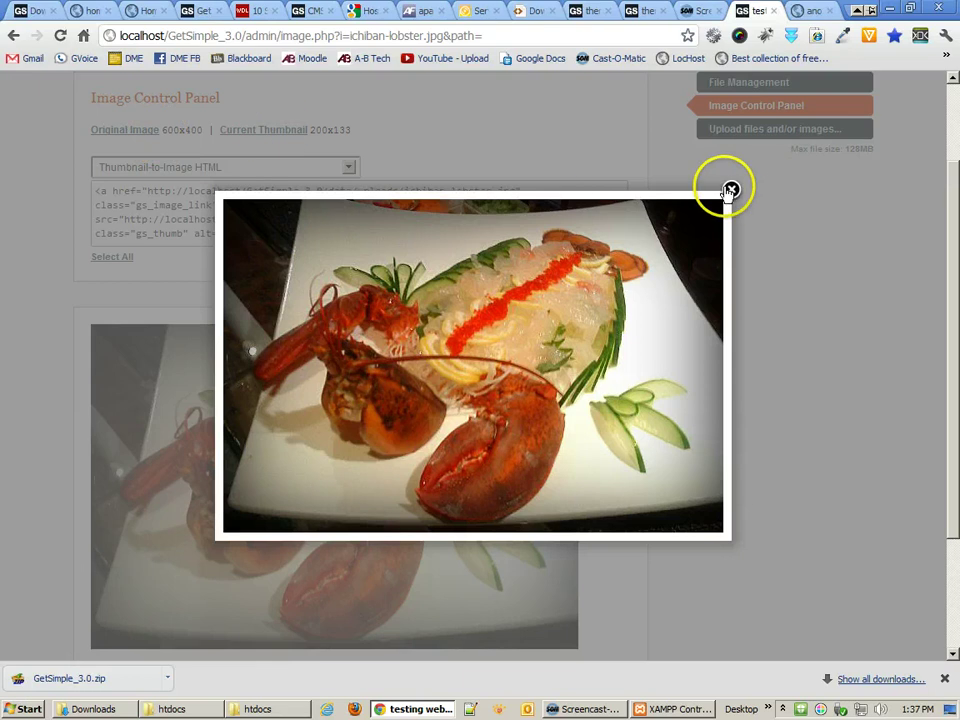
left_click(731, 189)
left_click(240, 133)
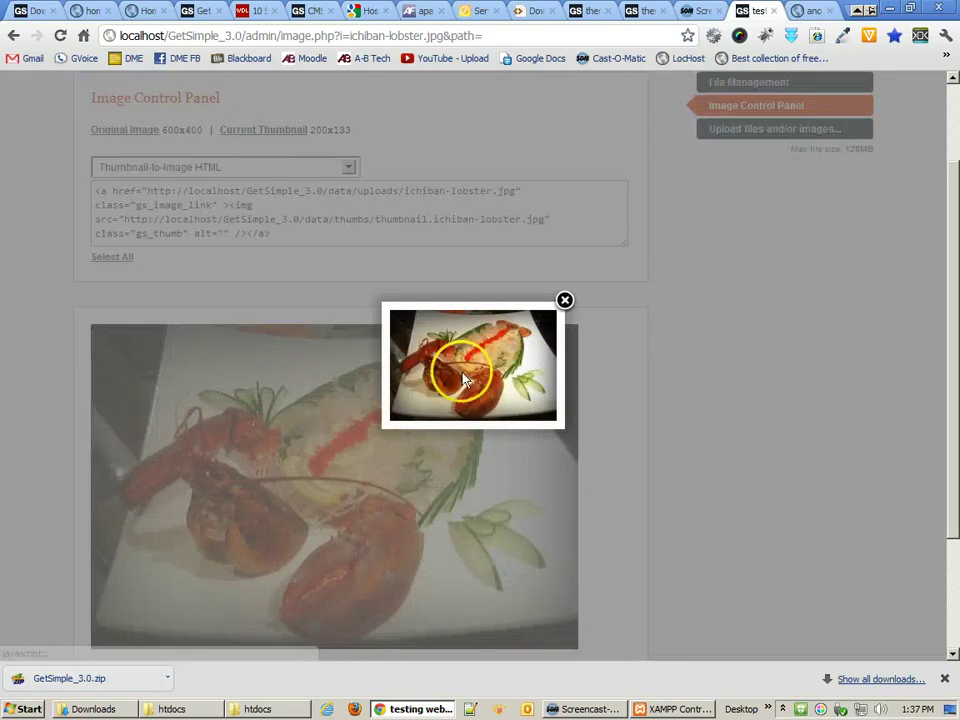
left_click_drag(561, 318, 455, 371)
left_click(563, 301)
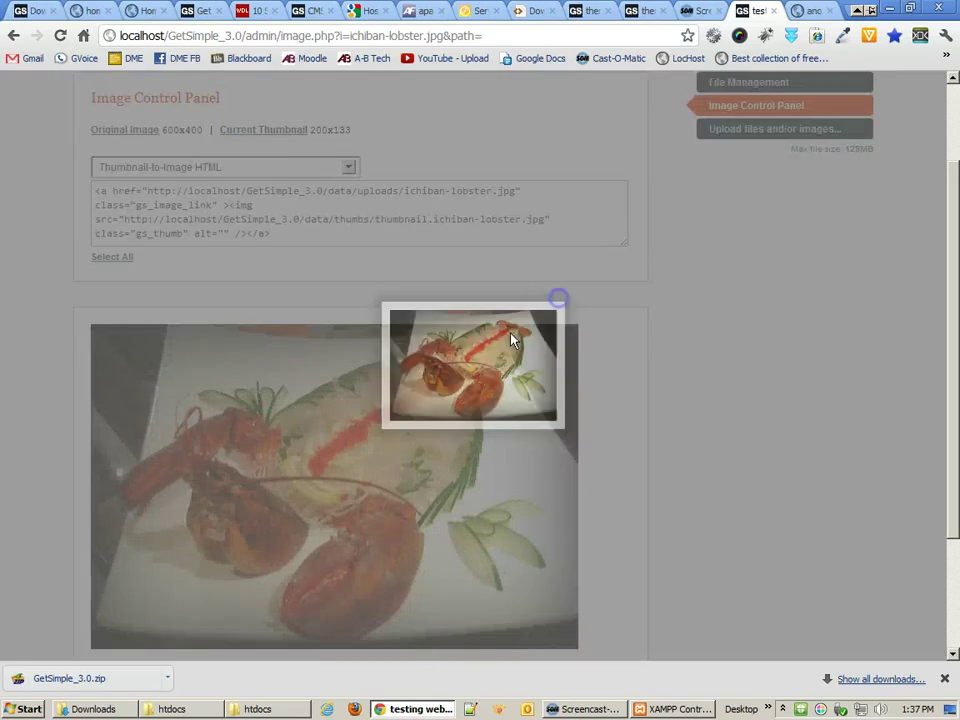
scroll(678, 442, "down", 3)
- Crop a 224x224 square around the lobster using Ctrl+B and save it as the thumbnail
left_click(176, 511)
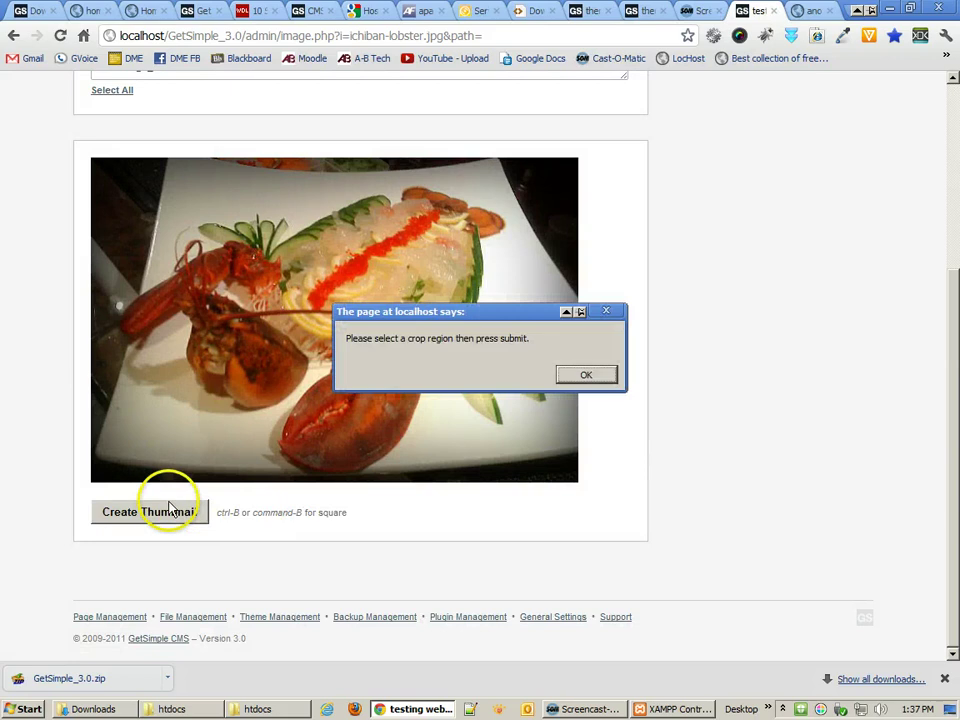
left_click(587, 376)
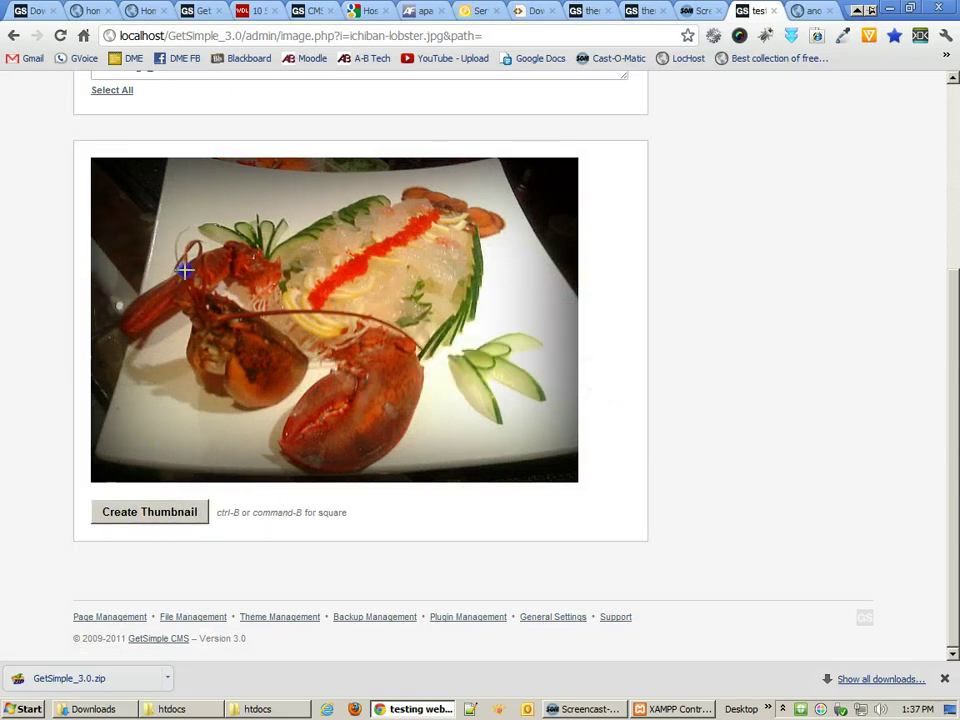
left_click_drag(146, 208, 354, 418)
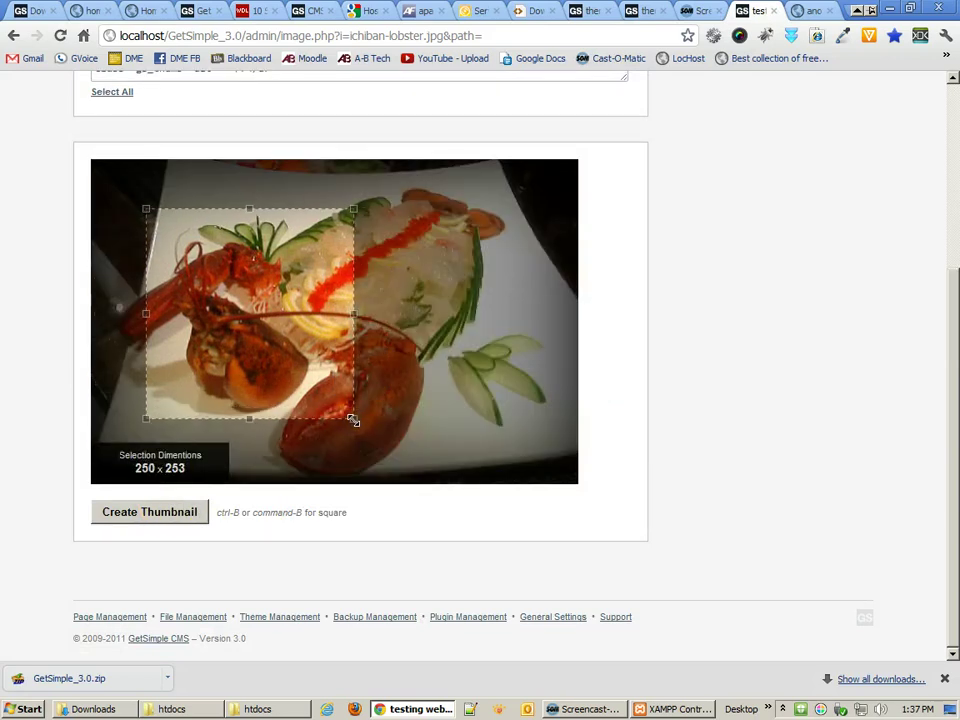
left_click(316, 381)
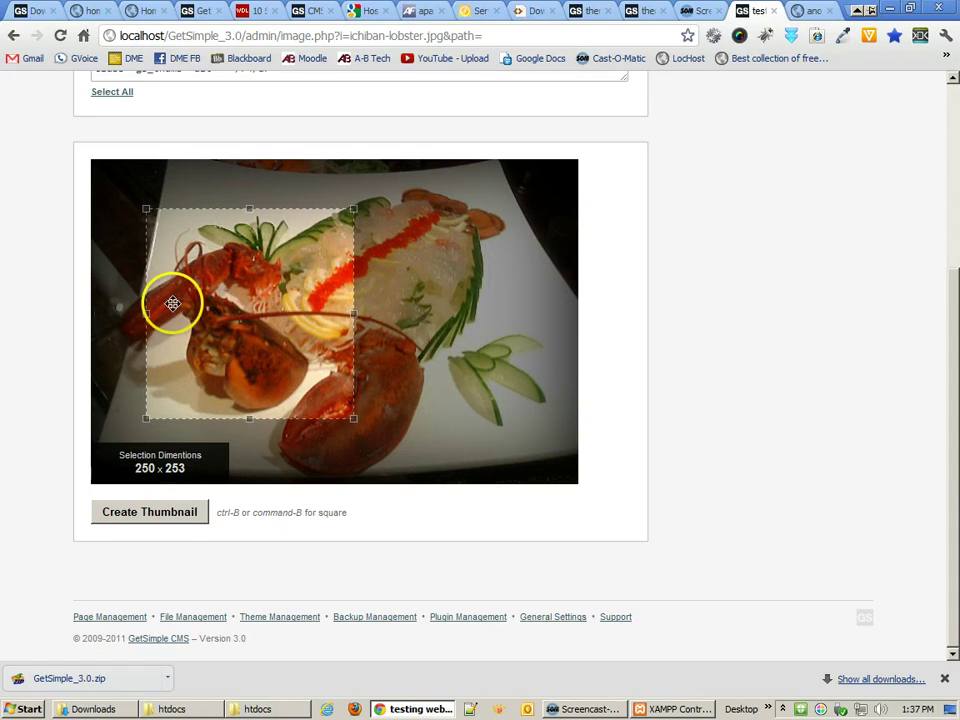
left_click_drag(171, 304, 305, 302)
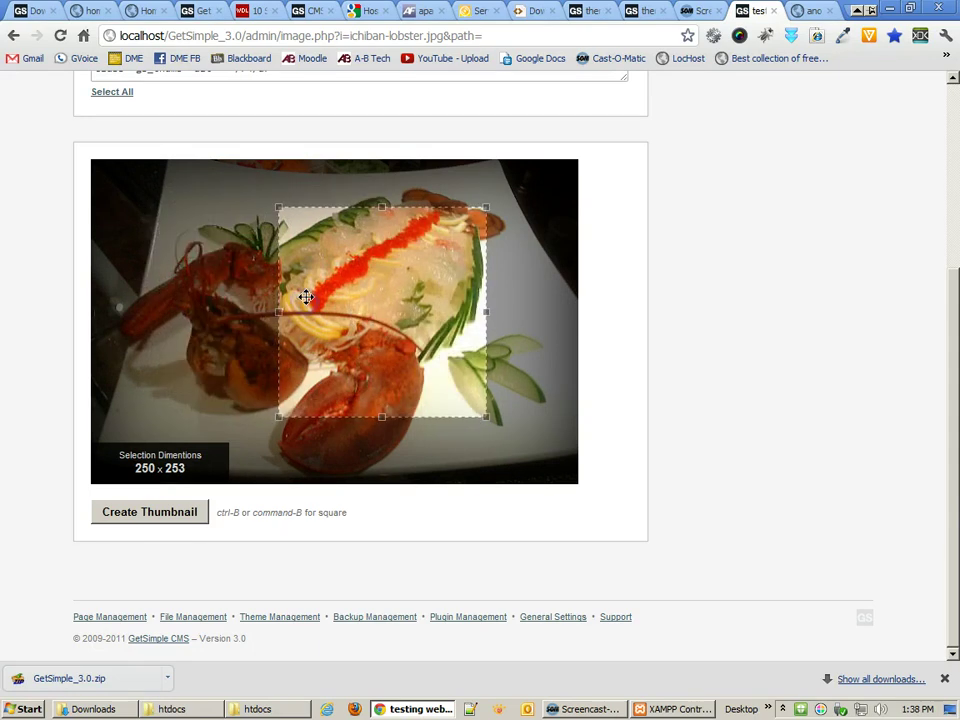
left_click(369, 350)
left_click(471, 326)
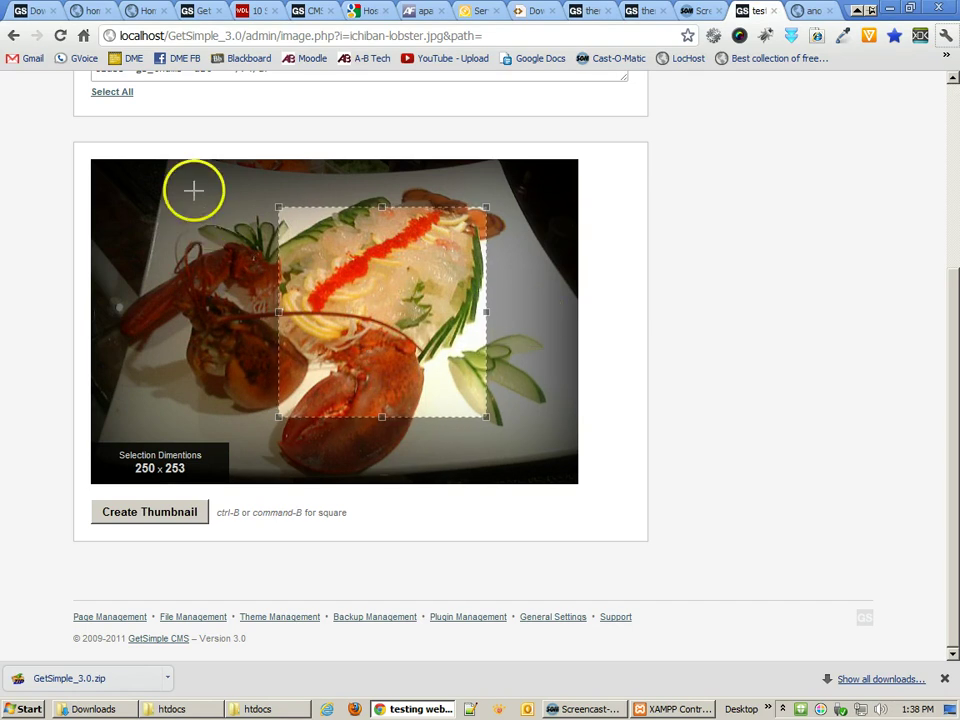
left_click_drag(188, 189, 366, 374)
key("ctrl+b")
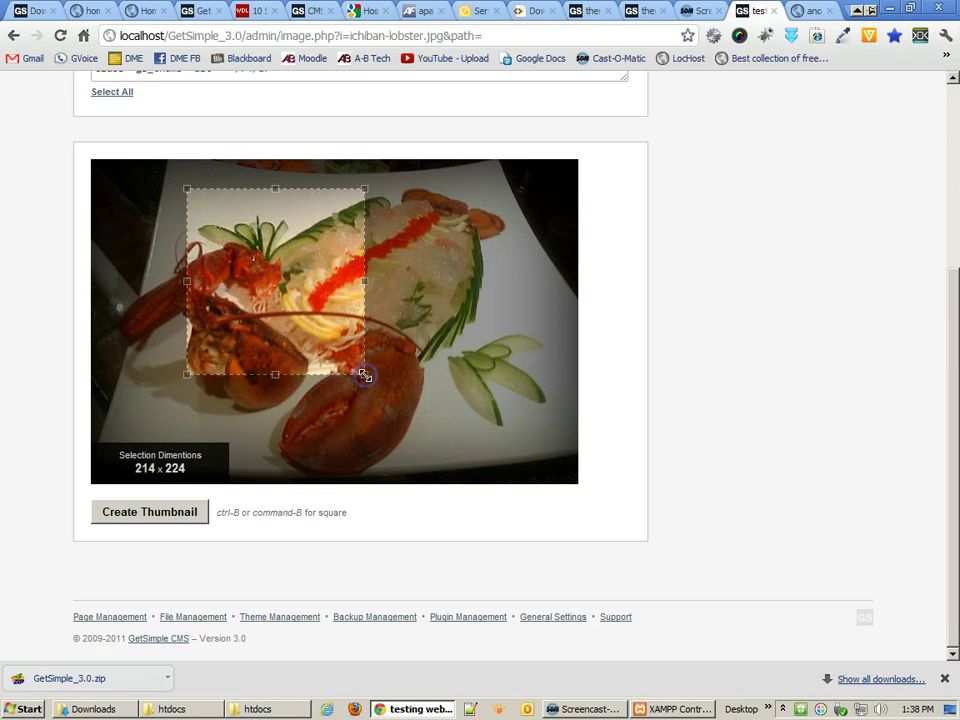
left_click_drag(315, 328, 272, 366)
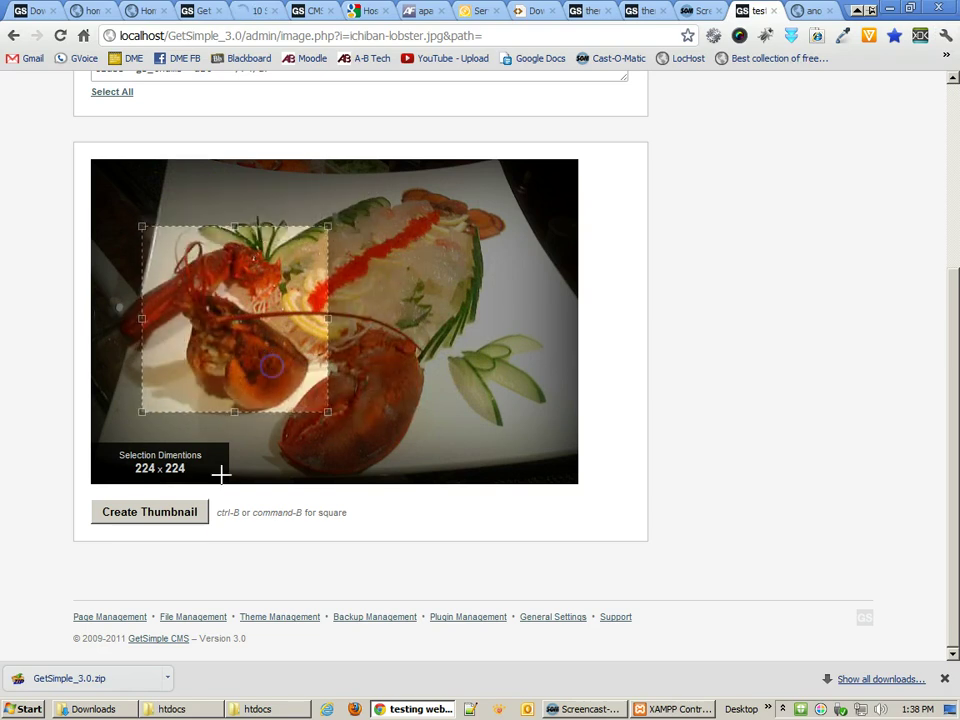
left_click(174, 513)
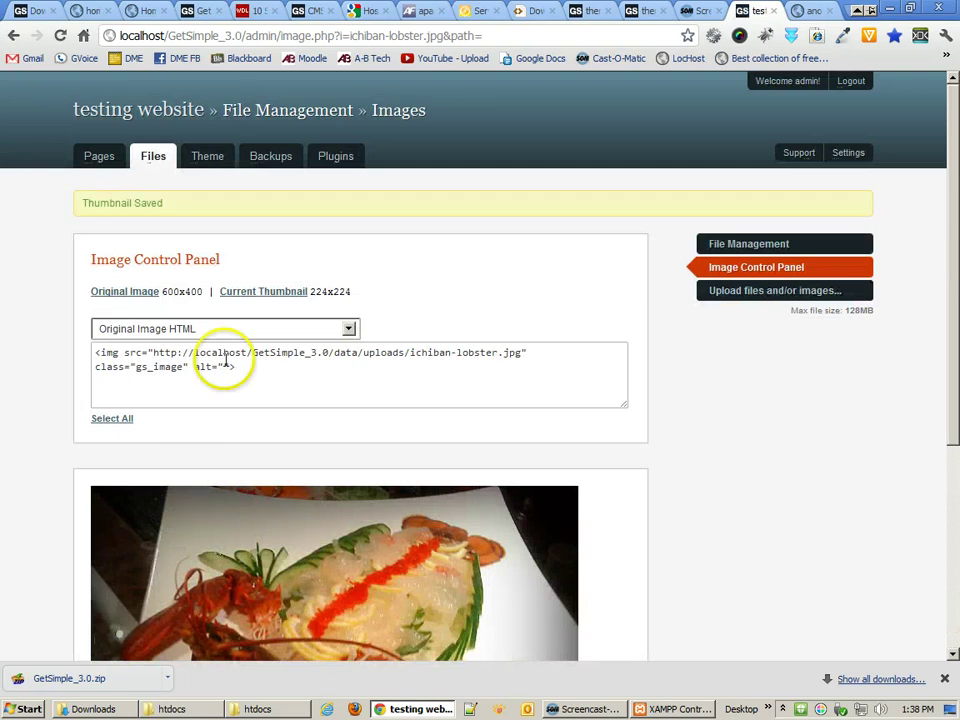
- Preview the new lobster thumbnail, then open 'another page' from the Pages list
left_click(255, 291)
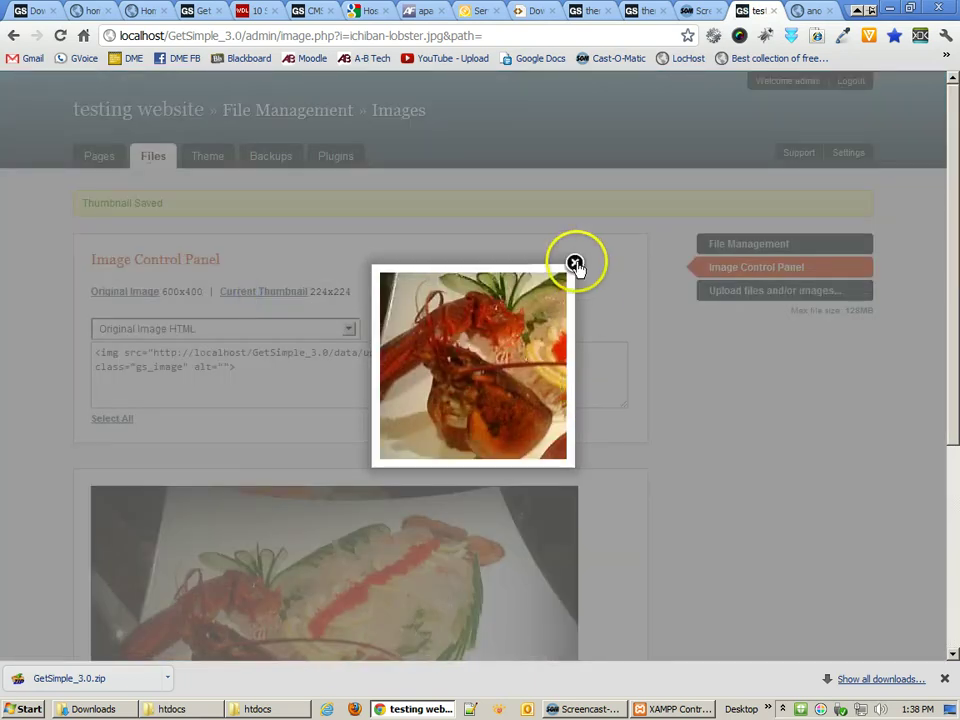
left_click(575, 265)
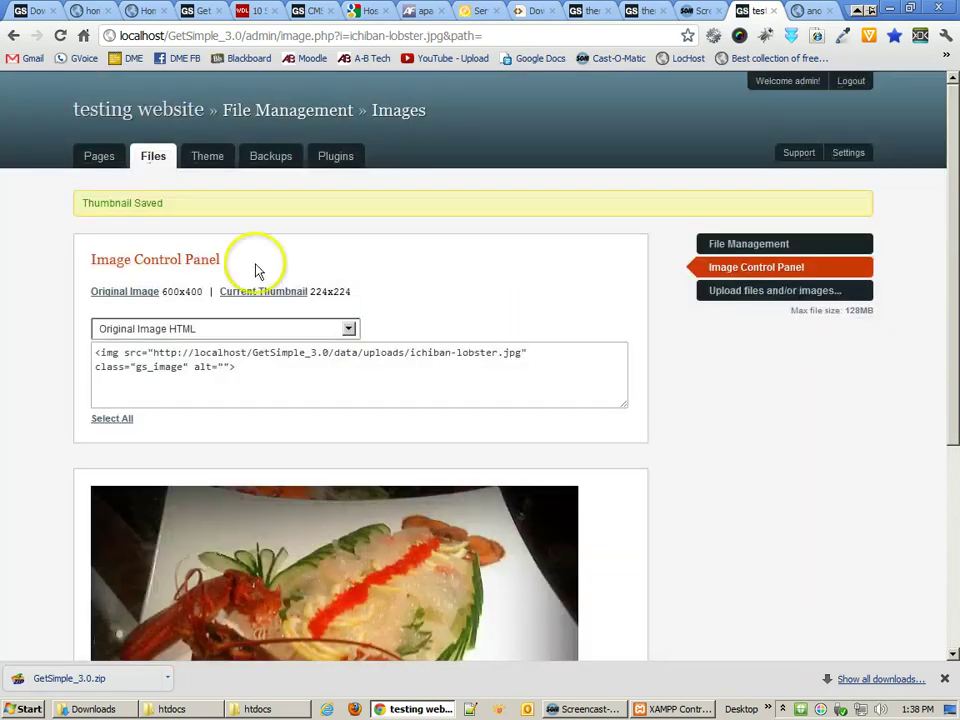
left_click(100, 160)
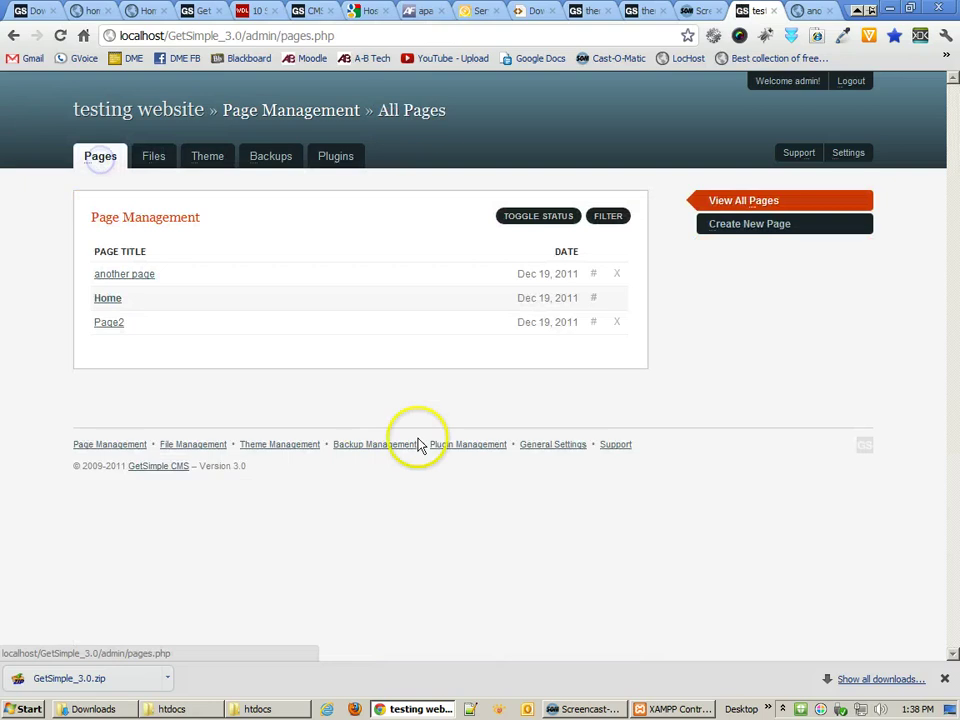
left_click(122, 275)
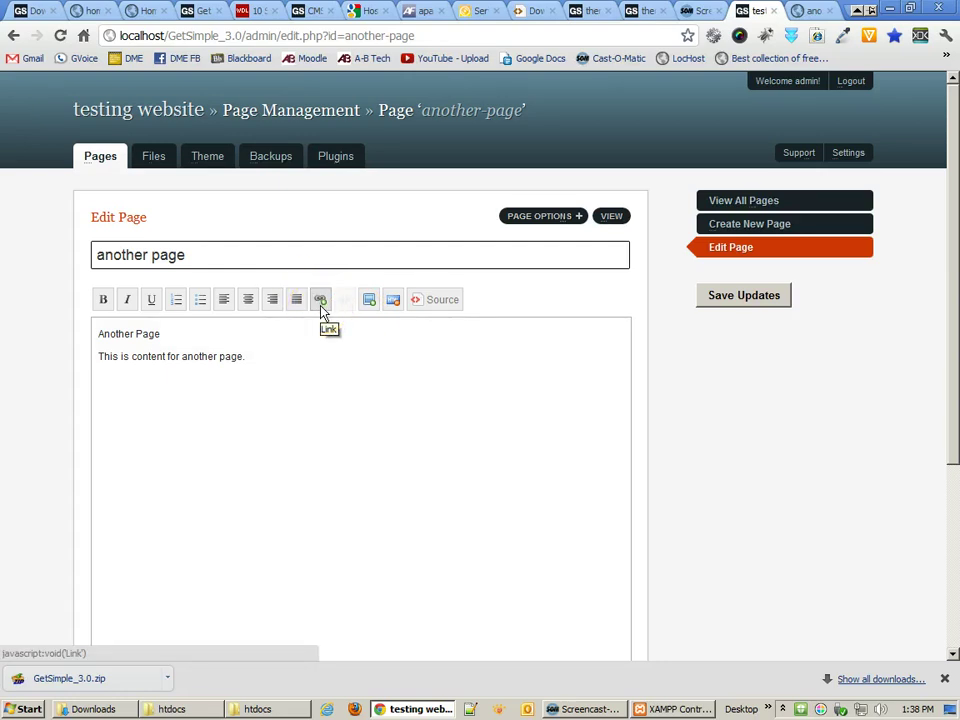
- Open gsconfig.php from the GetSimple_3.0 folder in Notepad++
left_click(257, 709)
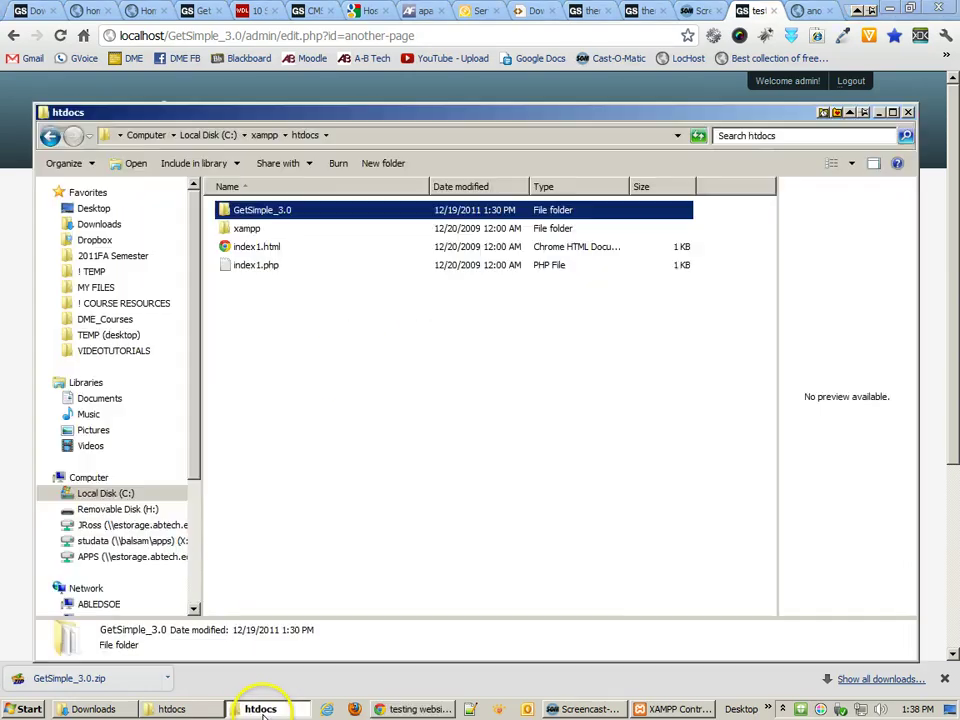
double_click(255, 210)
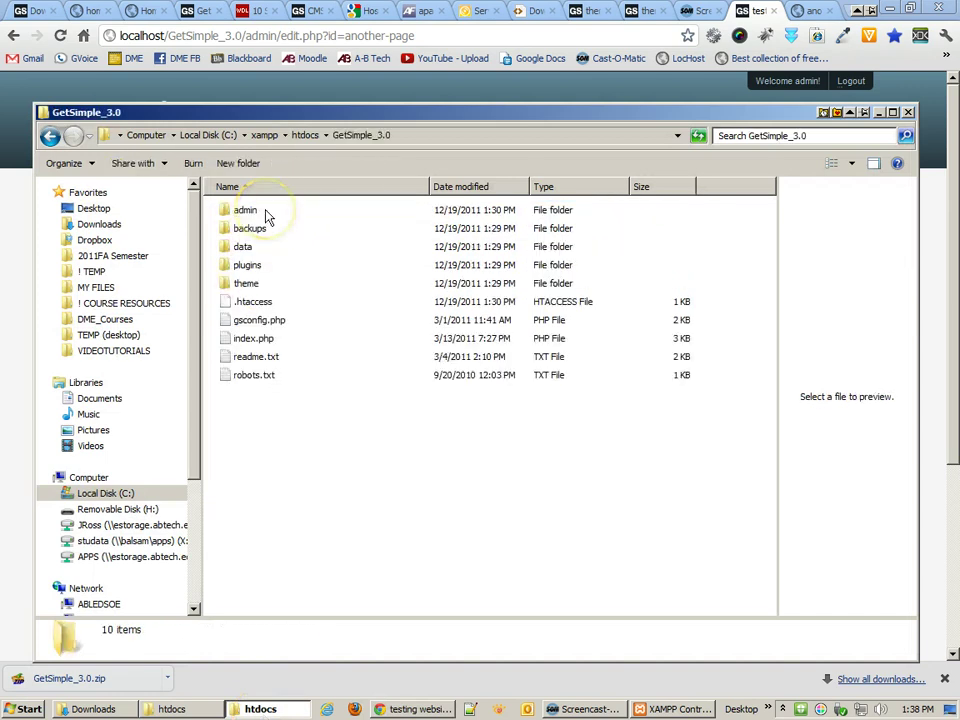
right_click(268, 329)
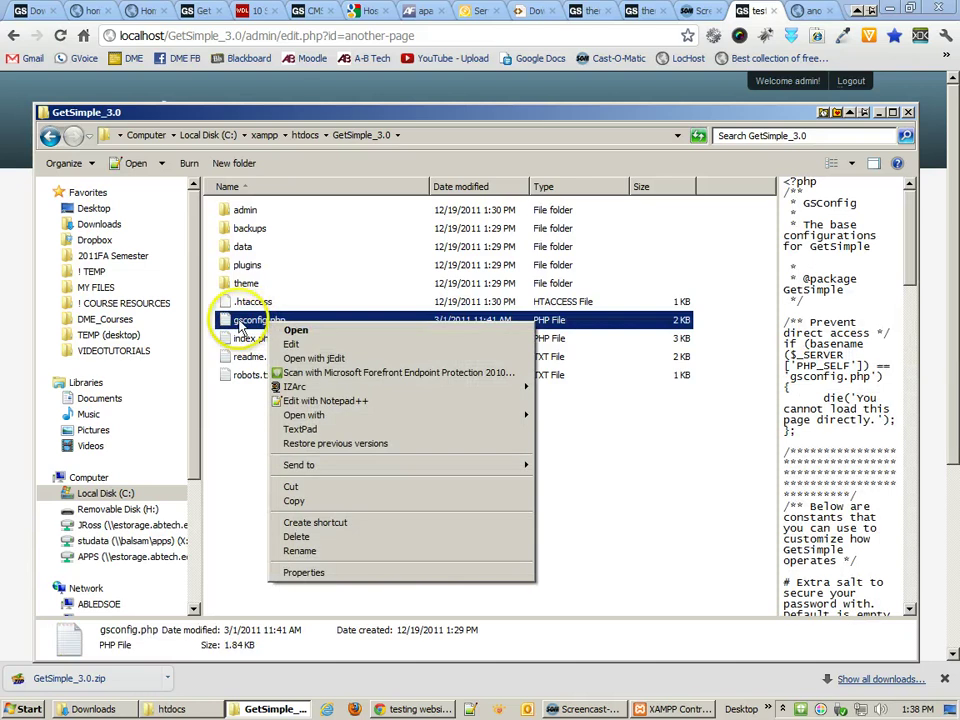
key("m")
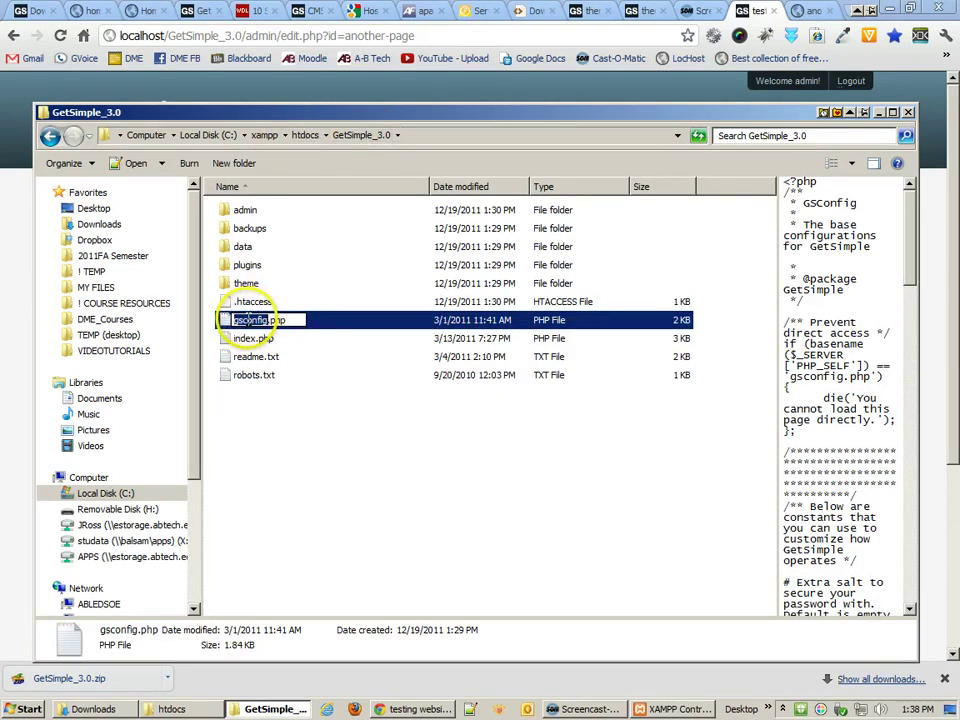
right_click(227, 320)
left_click(301, 403)
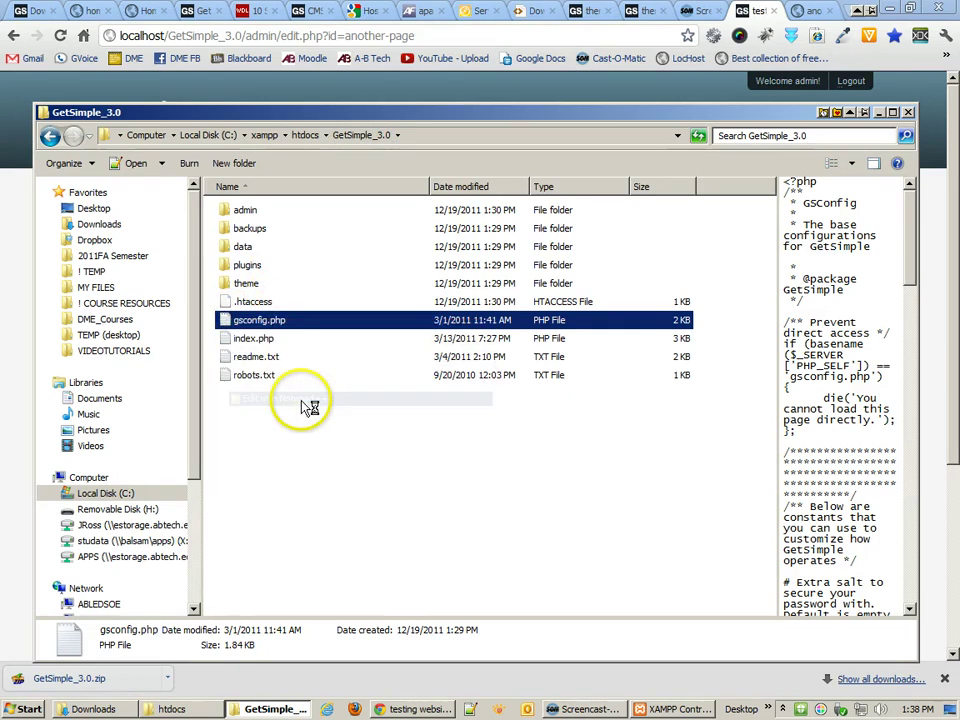
- Uncomment the define('GSEDITORTOOL', 'advanced') line on line 52 of gsconfig.php
scroll(307, 372, "down", 2)
scroll(307, 372, "down", 6)
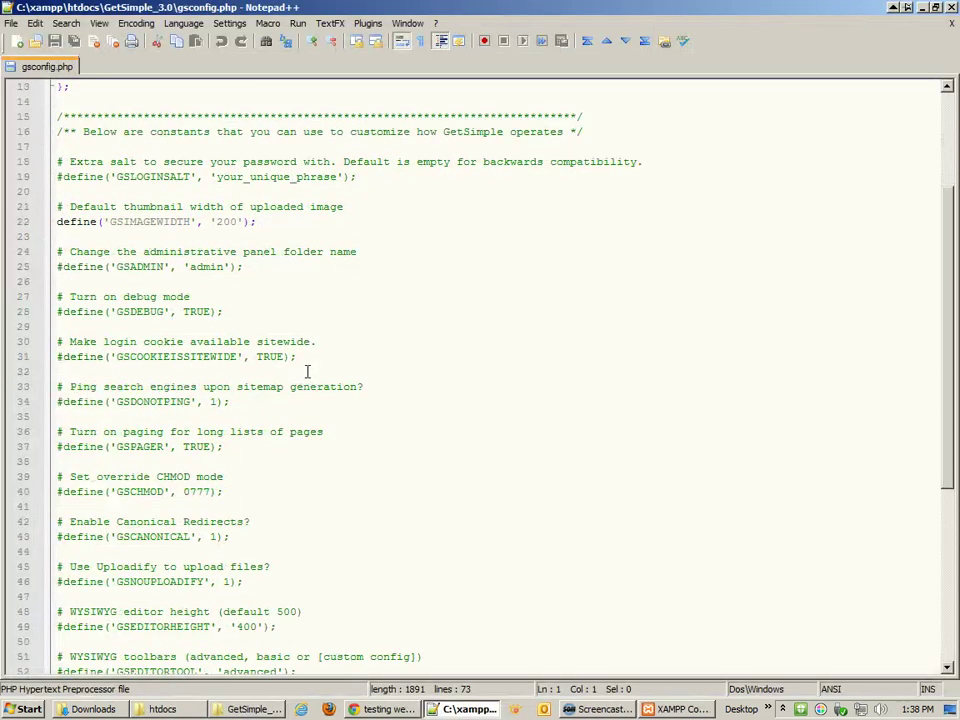
scroll(307, 372, "down", 1)
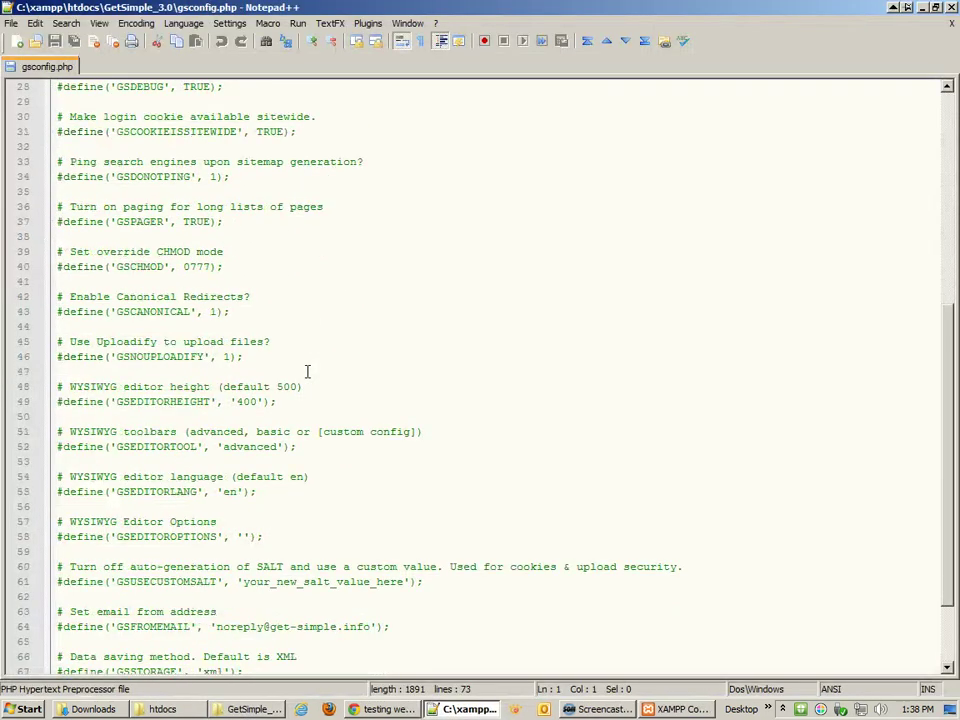
scroll(307, 372, "down", 2)
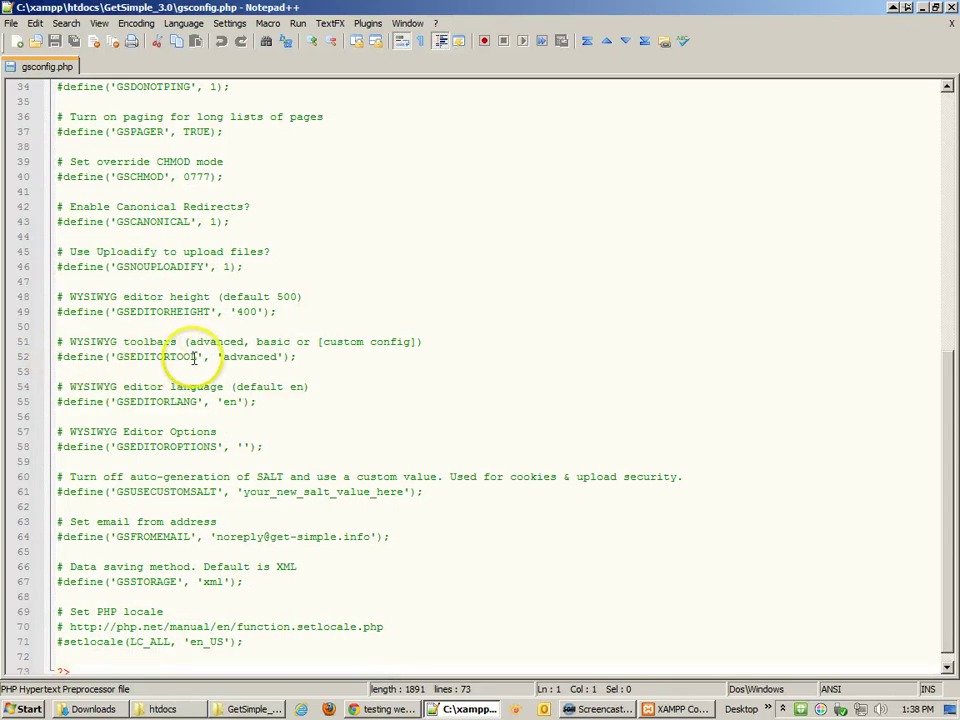
left_click_drag(300, 357, 55, 356)
left_click(61, 357)
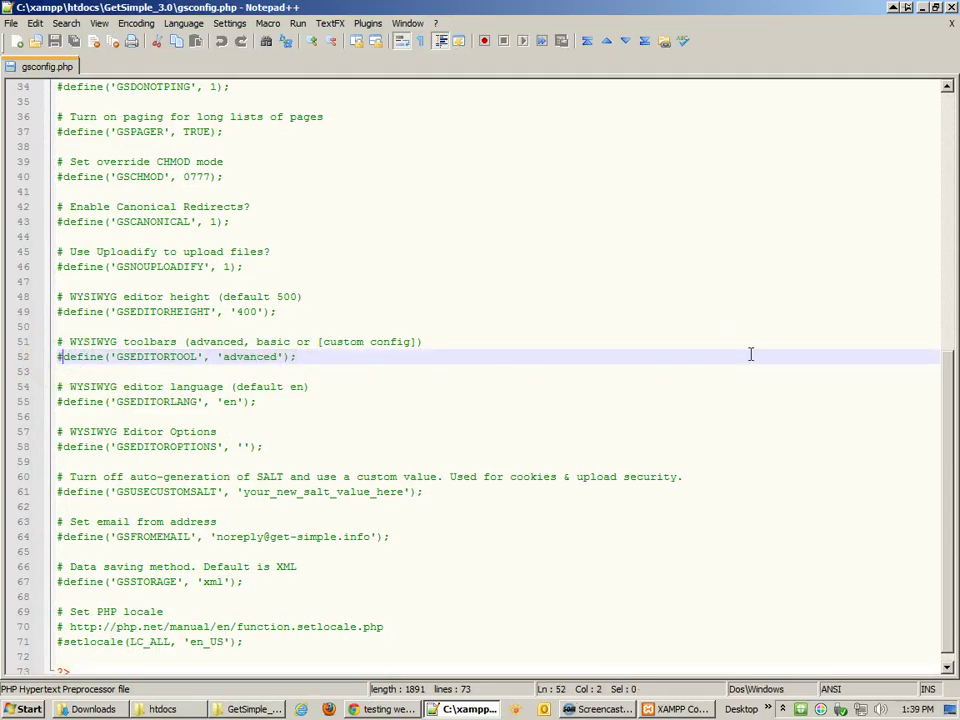
key("BackSpace")
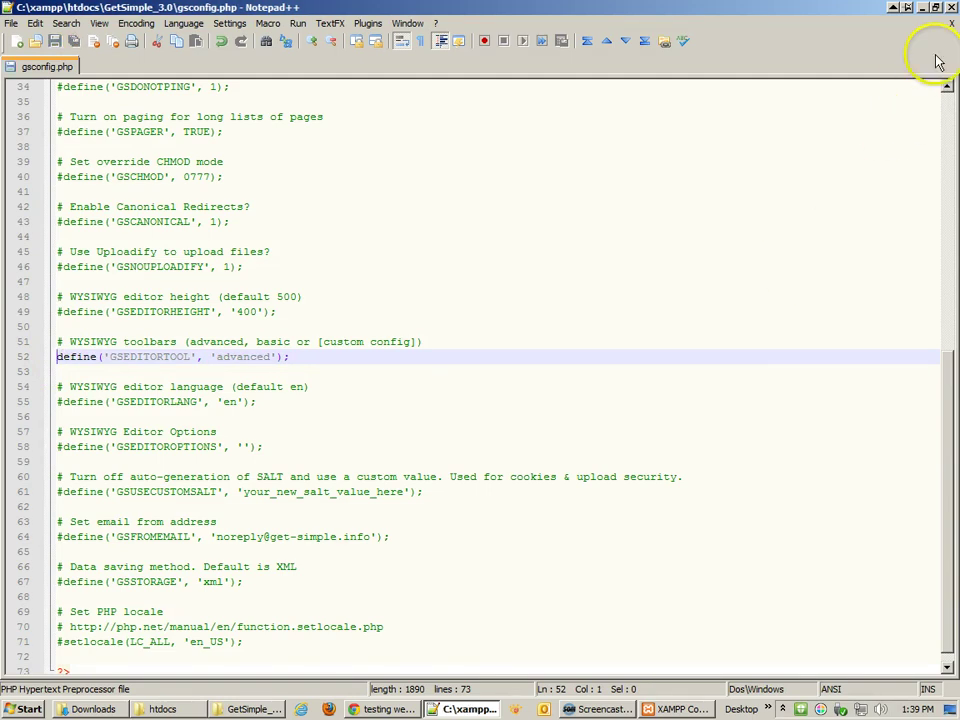
- Close gsconfig.php in Notepad++ and reload the GetSimple edit page for the full toolbar
left_click(951, 9)
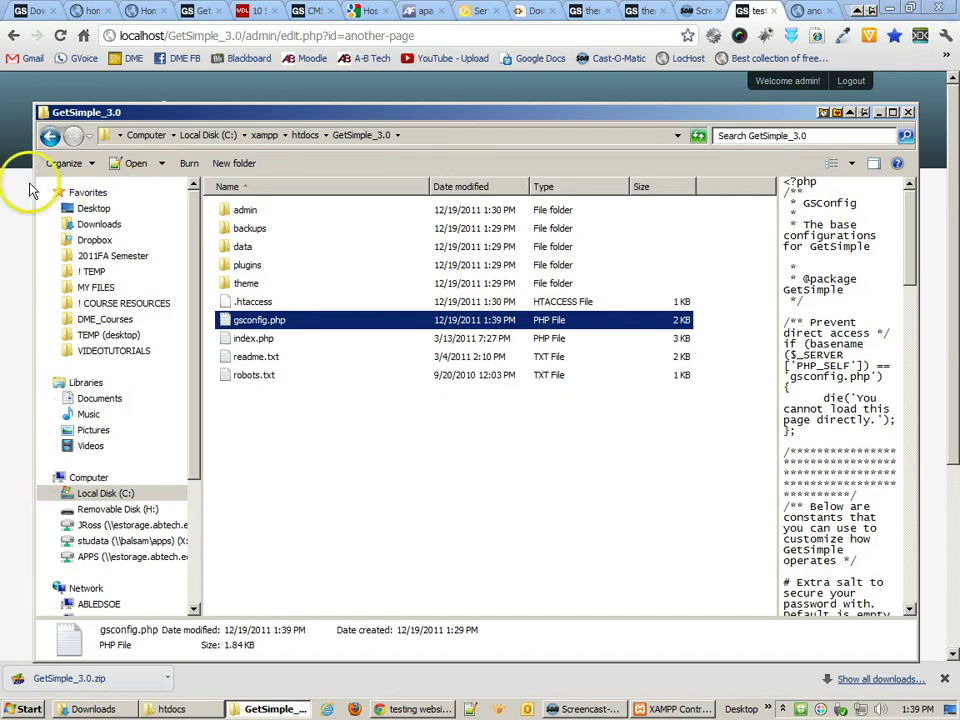
left_click(24, 188)
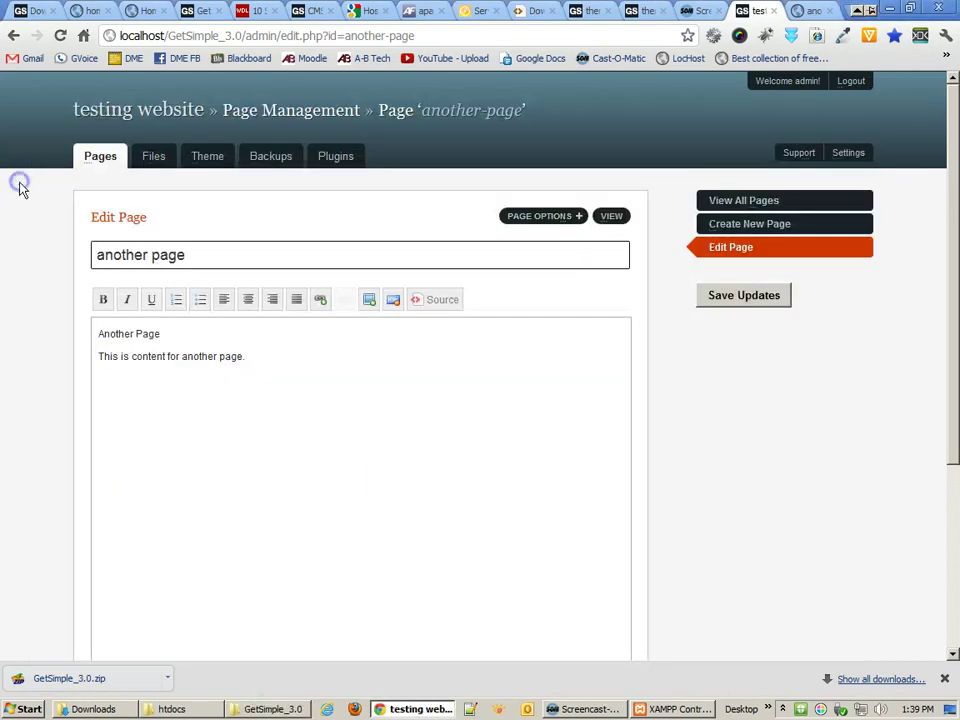
left_click(60, 35)
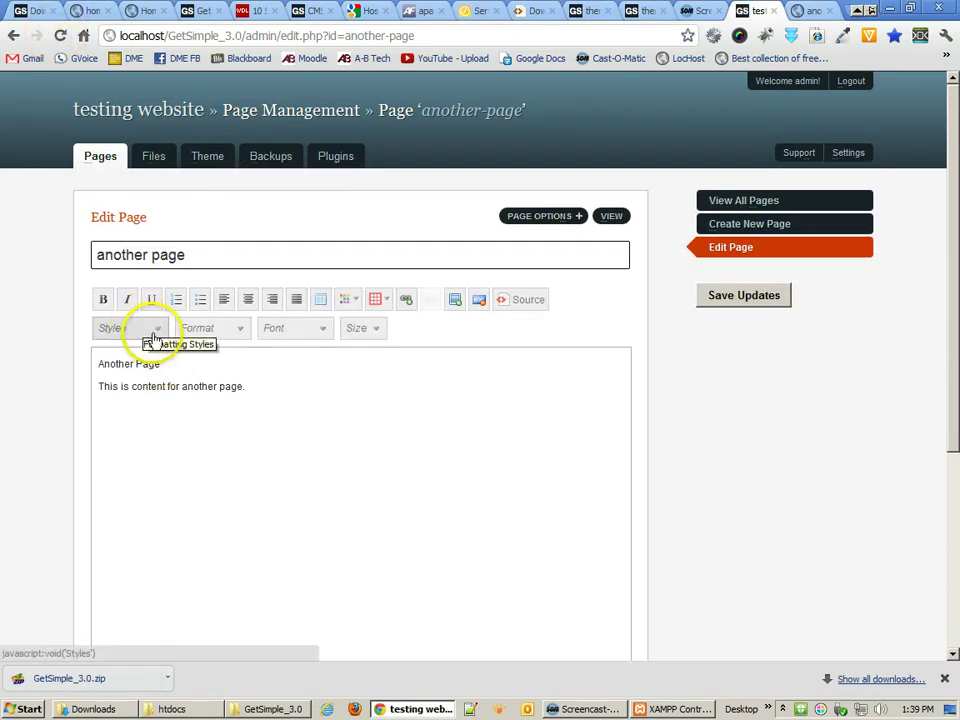
- Format the 'Another Page' line as Heading 2, save it, and go to All Pages
left_click(219, 328)
left_click_drag(302, 396, 135, 386)
left_click(123, 364)
left_click(238, 328)
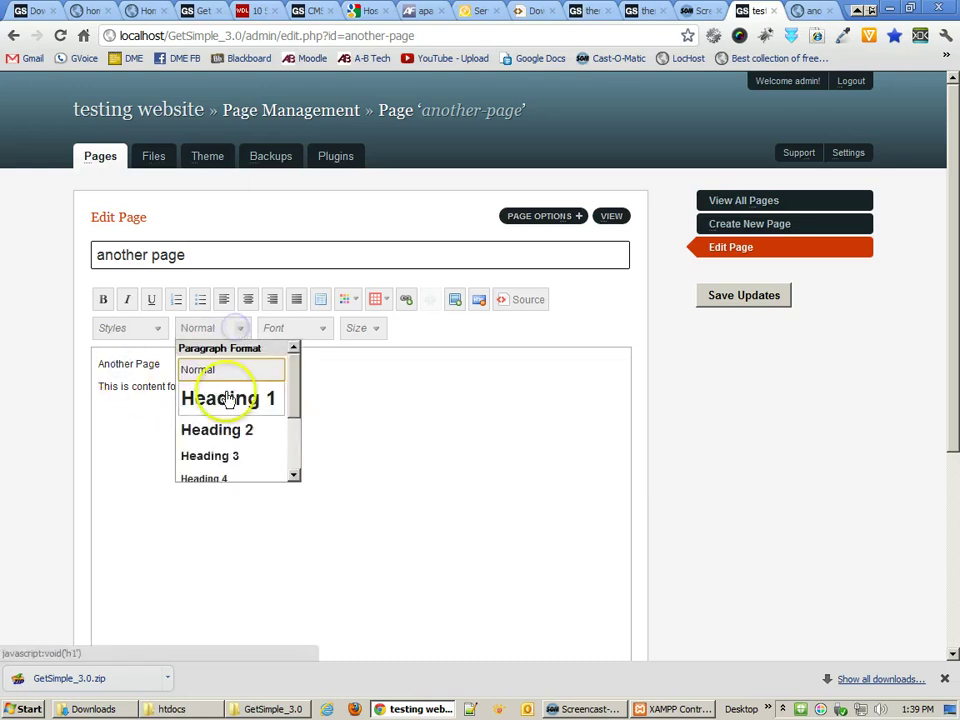
left_click(222, 426)
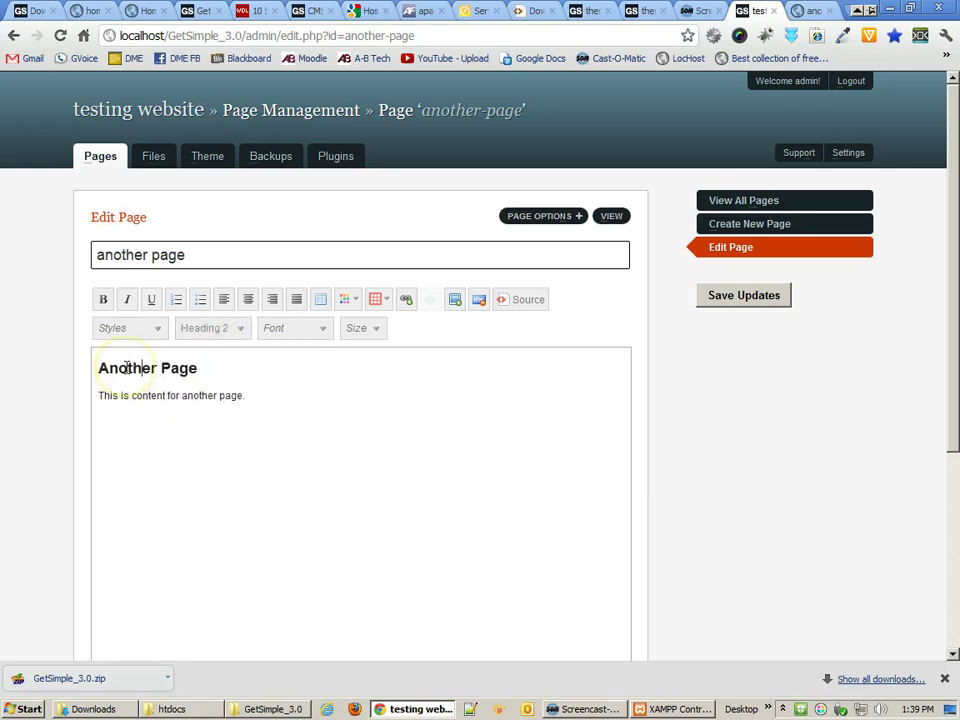
left_click(718, 299)
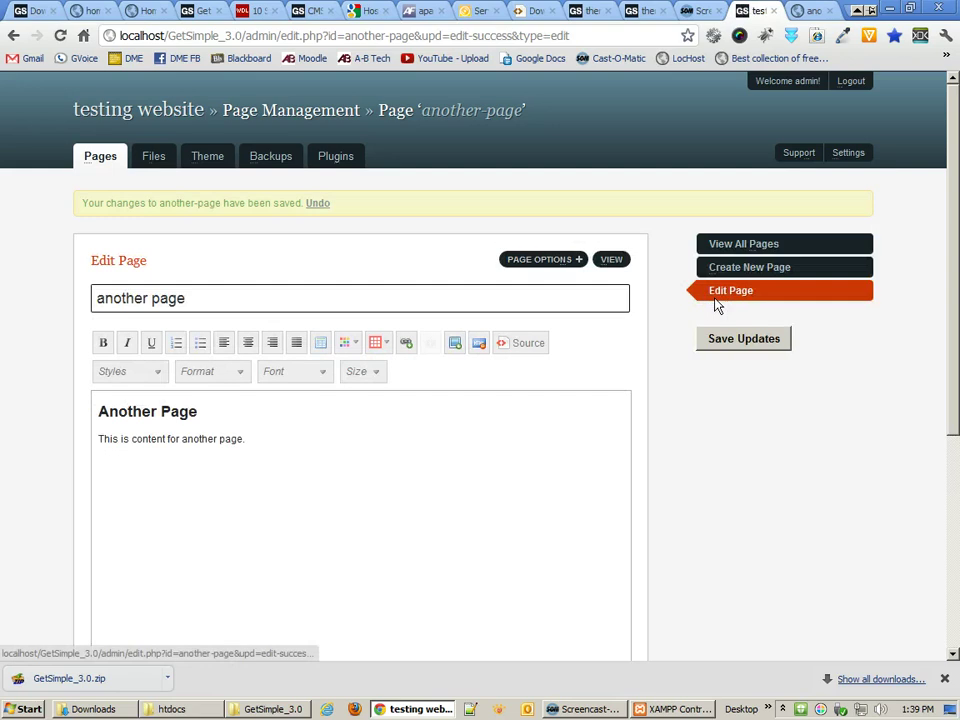
left_click(760, 249)
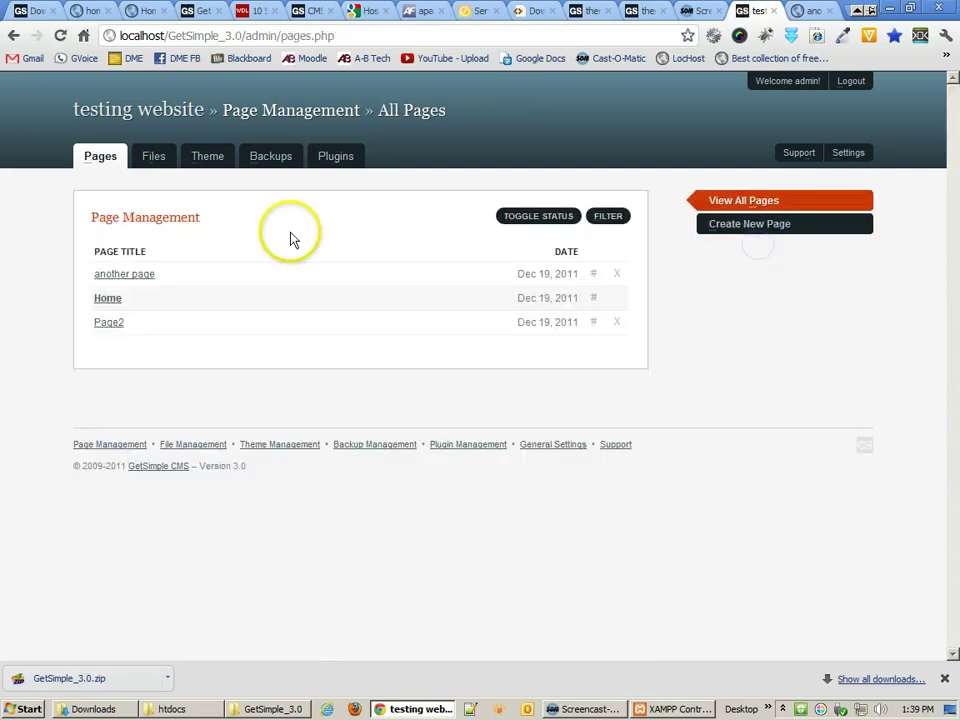
- Open the Home page and format its 'Header 2' line as Heading 2
left_click(98, 300)
left_click(524, 415)
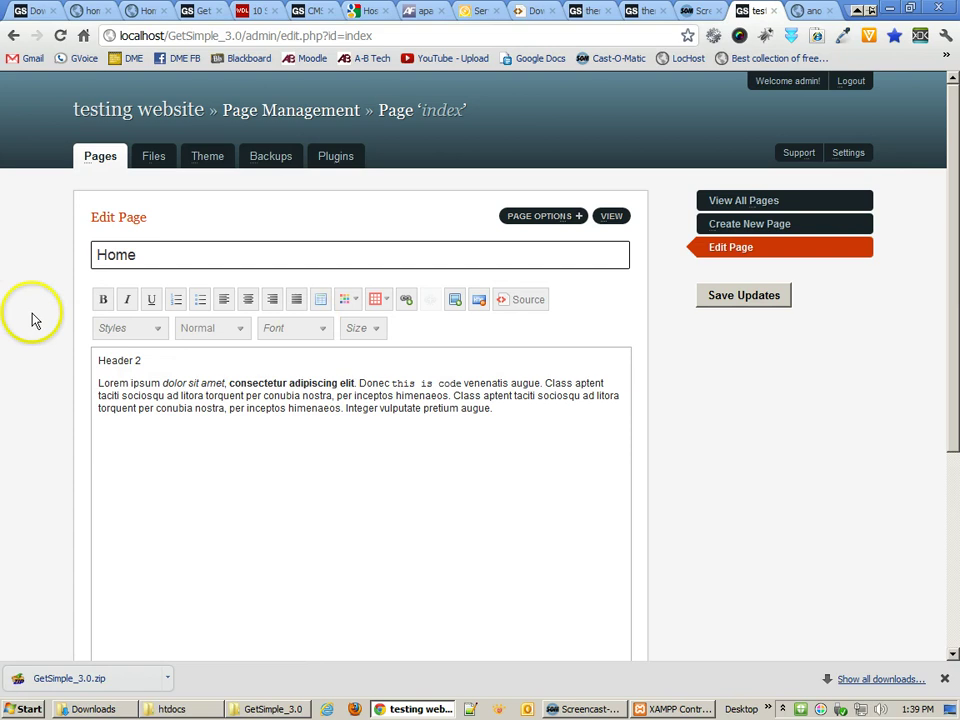
left_click(233, 328)
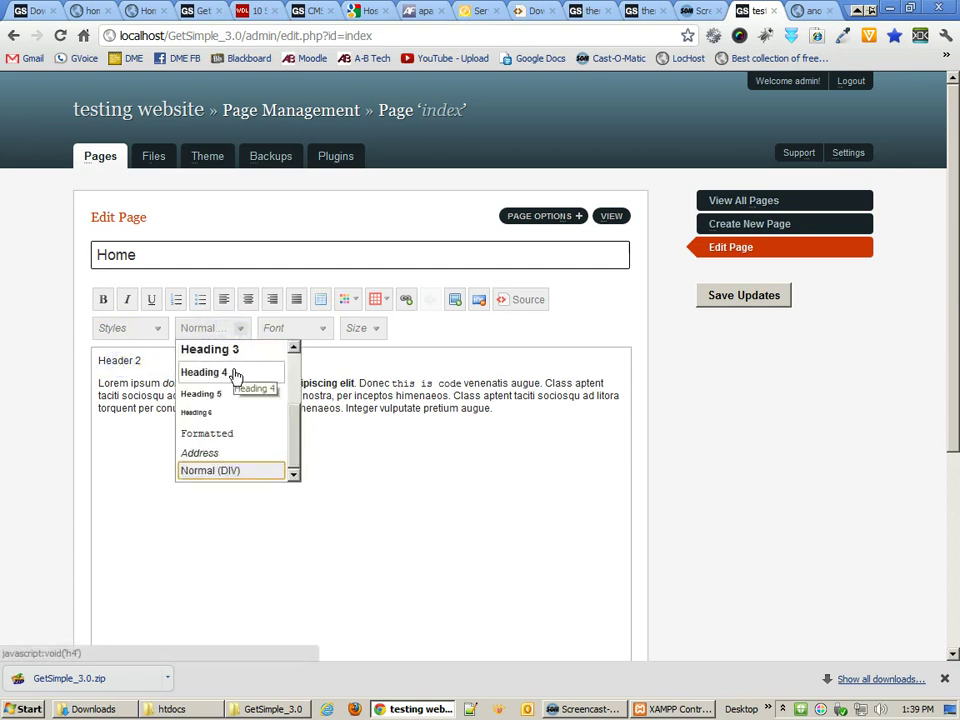
left_click(292, 347)
left_click(253, 387)
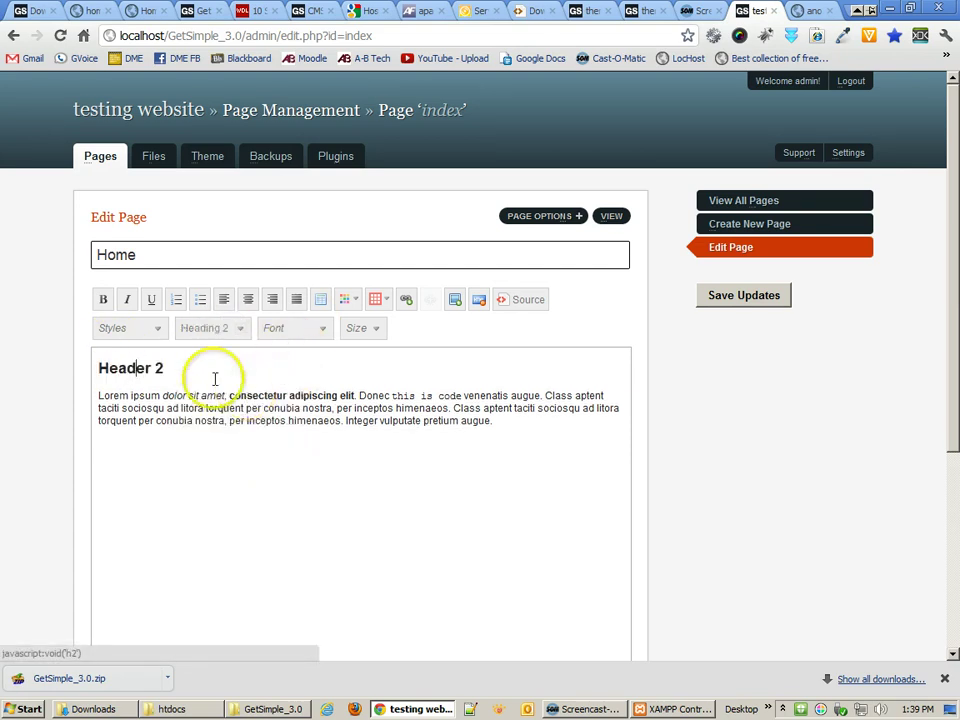
- Insert the uploaded ichiban-lobster.jpg image below the paragraph
left_click(147, 454)
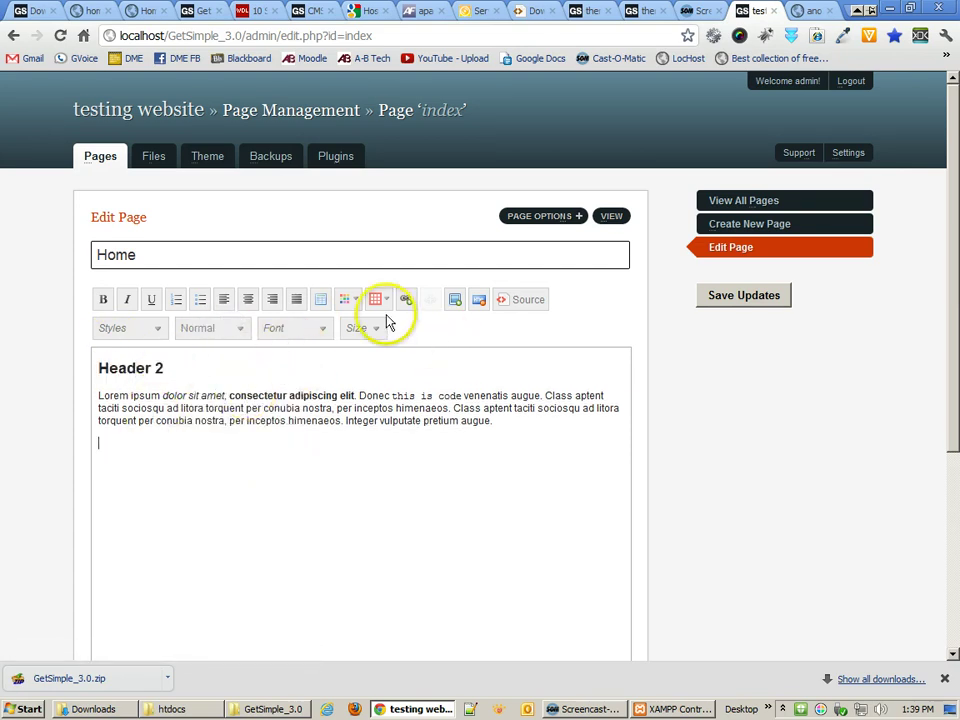
left_click(458, 302)
left_click(591, 250)
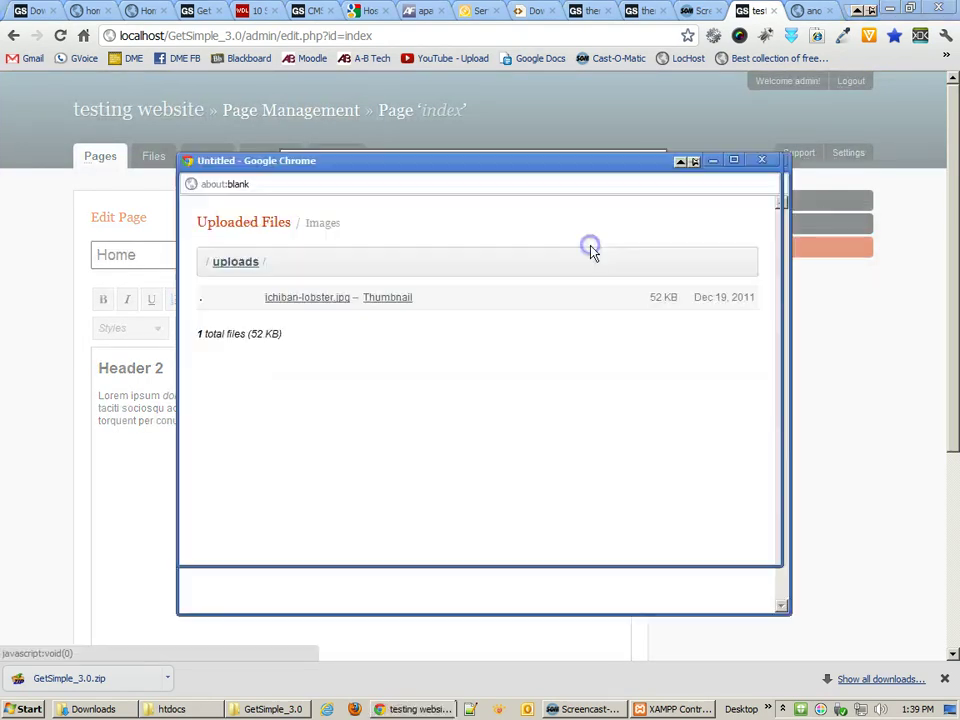
left_click(290, 302)
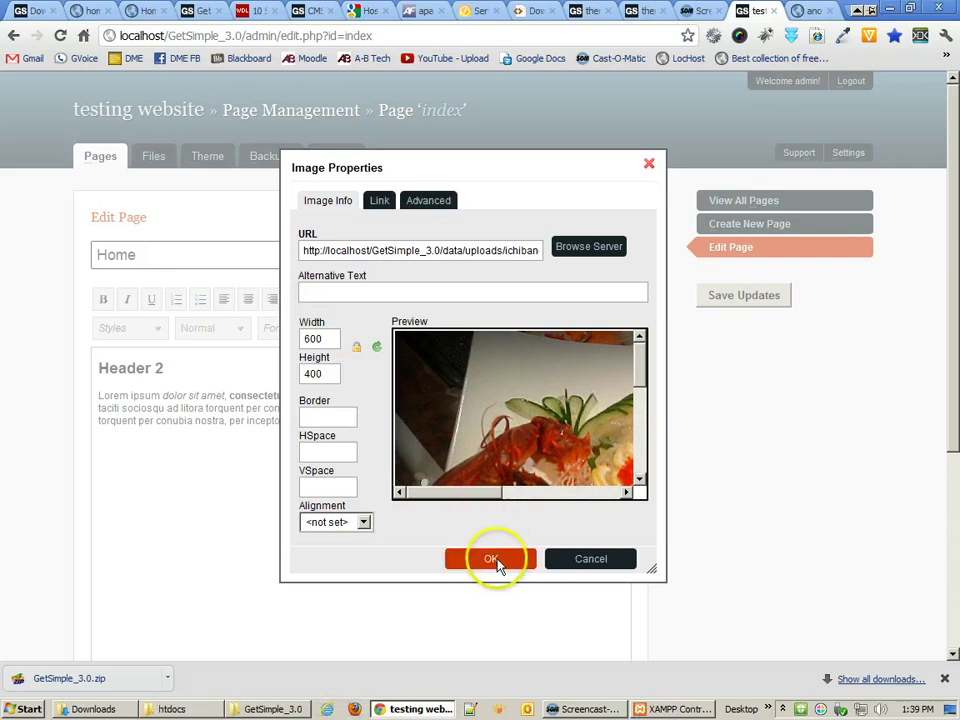
left_click(491, 559)
- Start a new line after the Home page paragraph for the 'link to page2' text
scroll(498, 565, "down", 3)
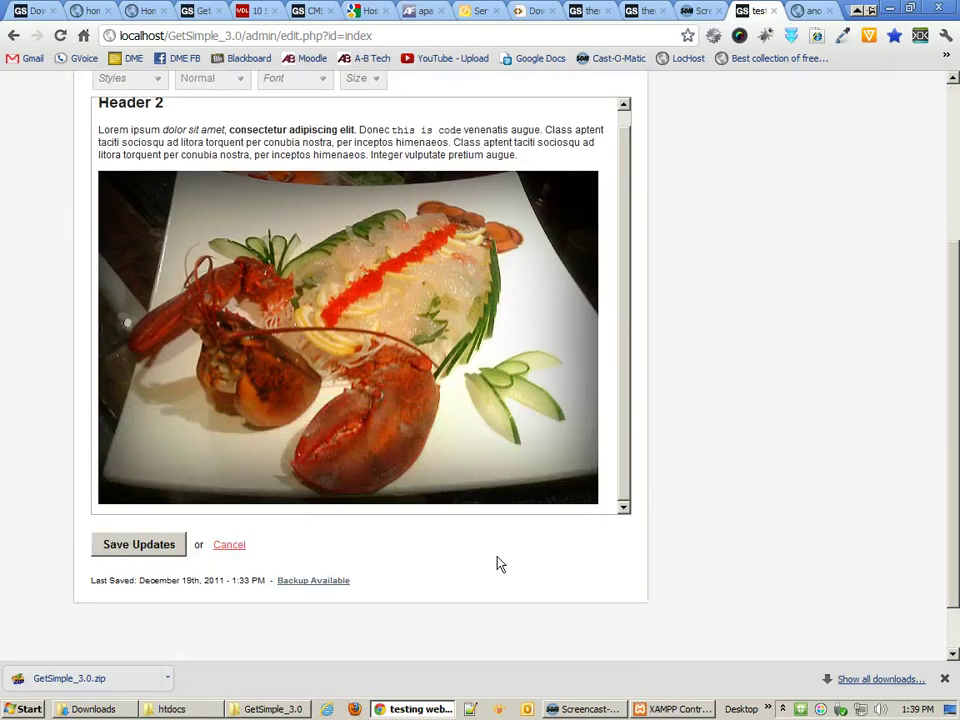
scroll(498, 565, "up", 2)
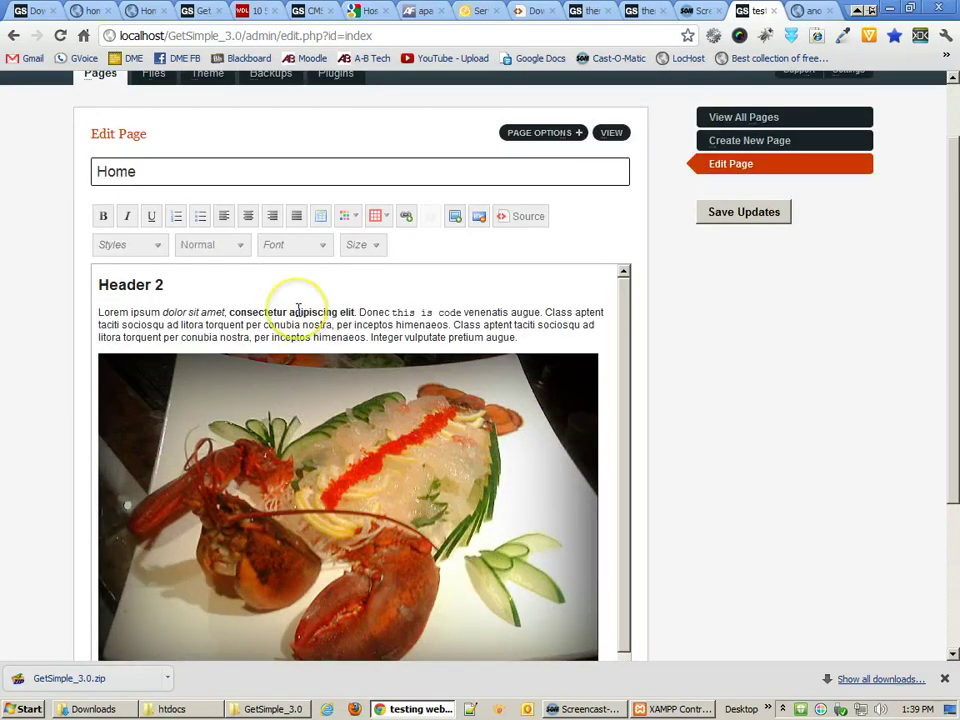
left_click(436, 332)
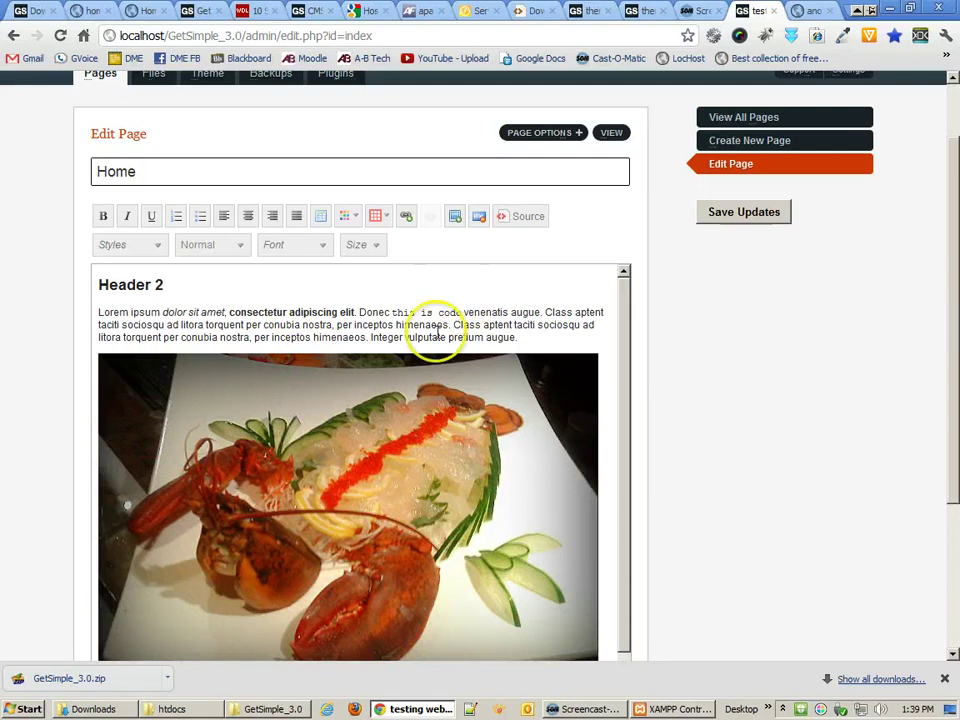
left_click(530, 338)
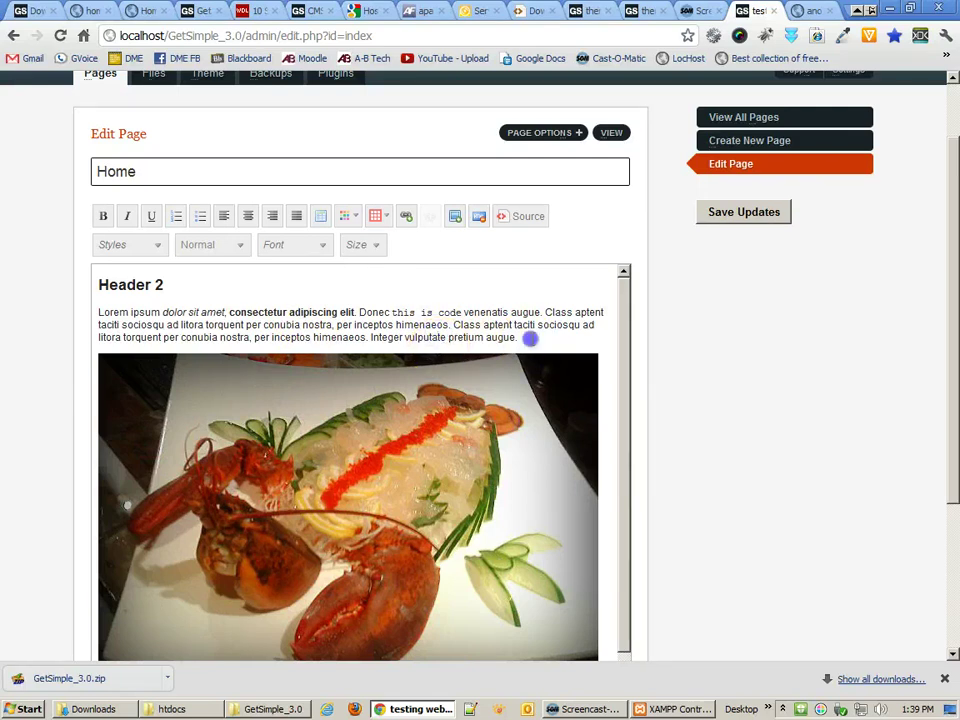
key("Return")
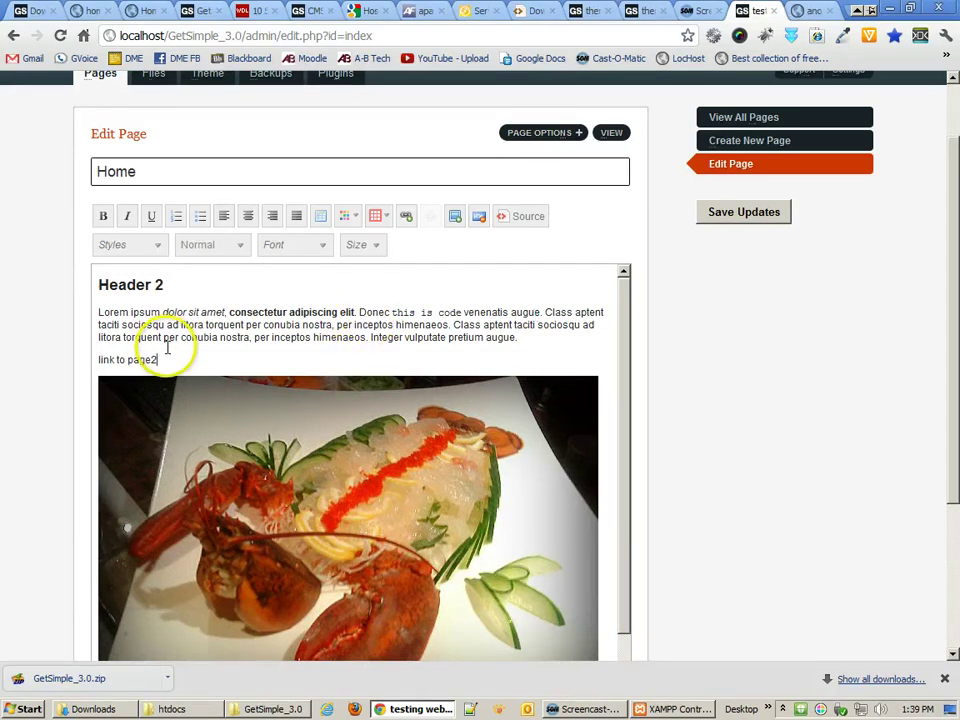
- Link the word 'page2' to the local page Page2 through the Link dialog
left_click_drag(157, 359, 130, 359)
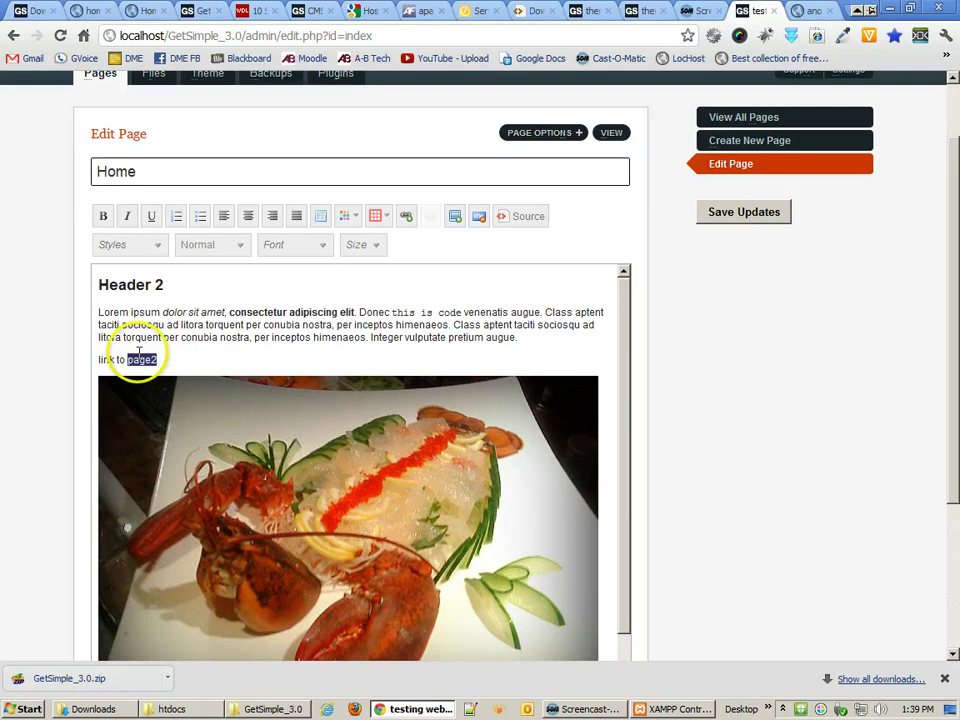
left_click(405, 216)
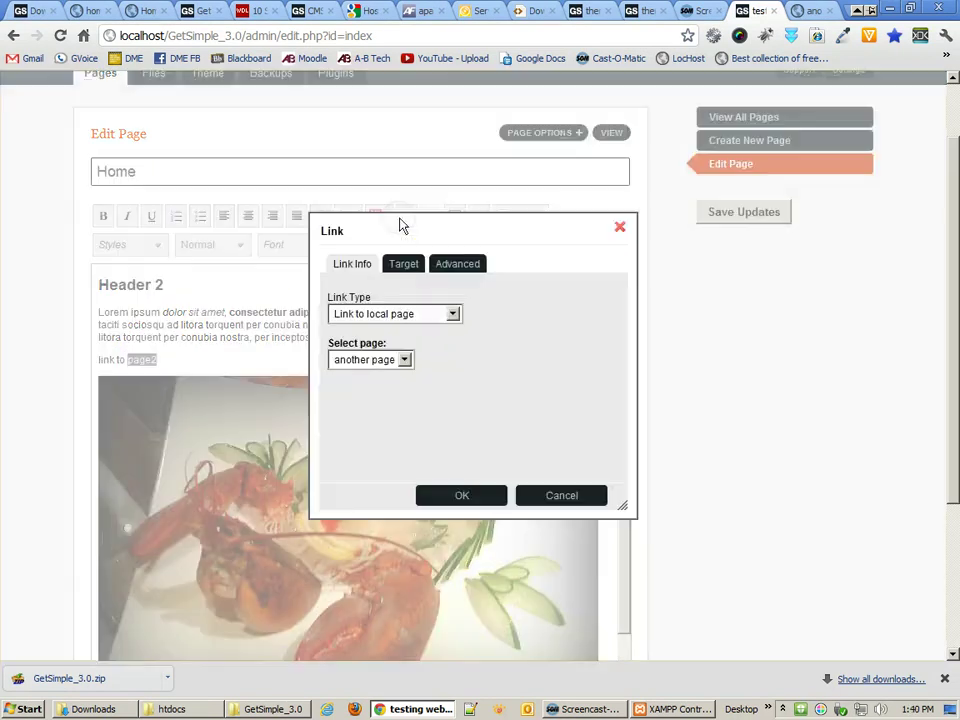
left_click(396, 313)
left_click(394, 314)
left_click(395, 313)
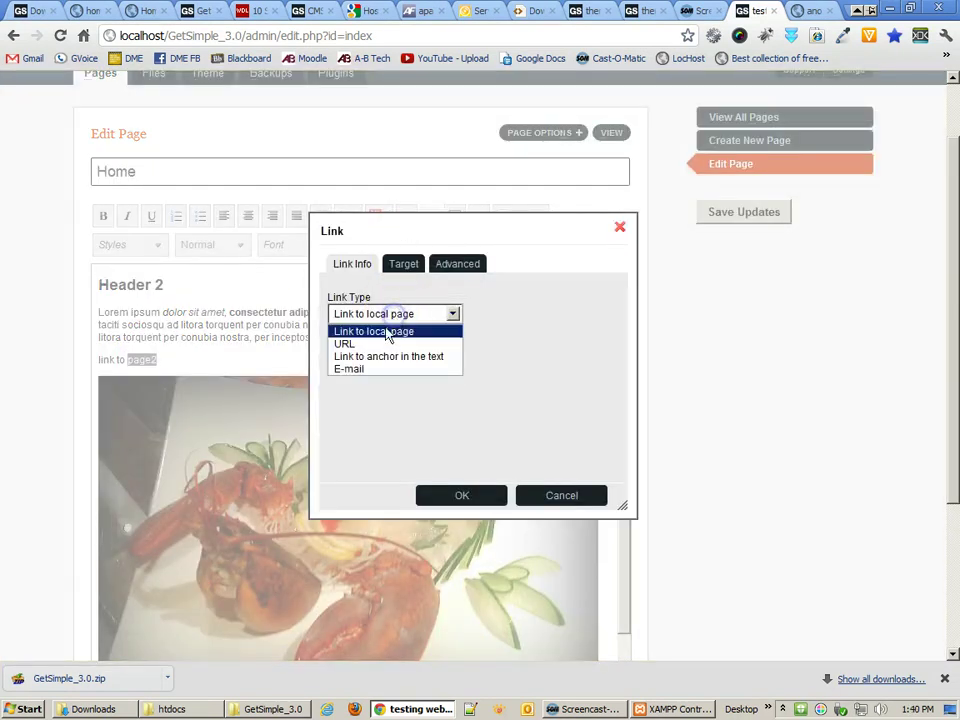
left_click(345, 343)
left_click(375, 316)
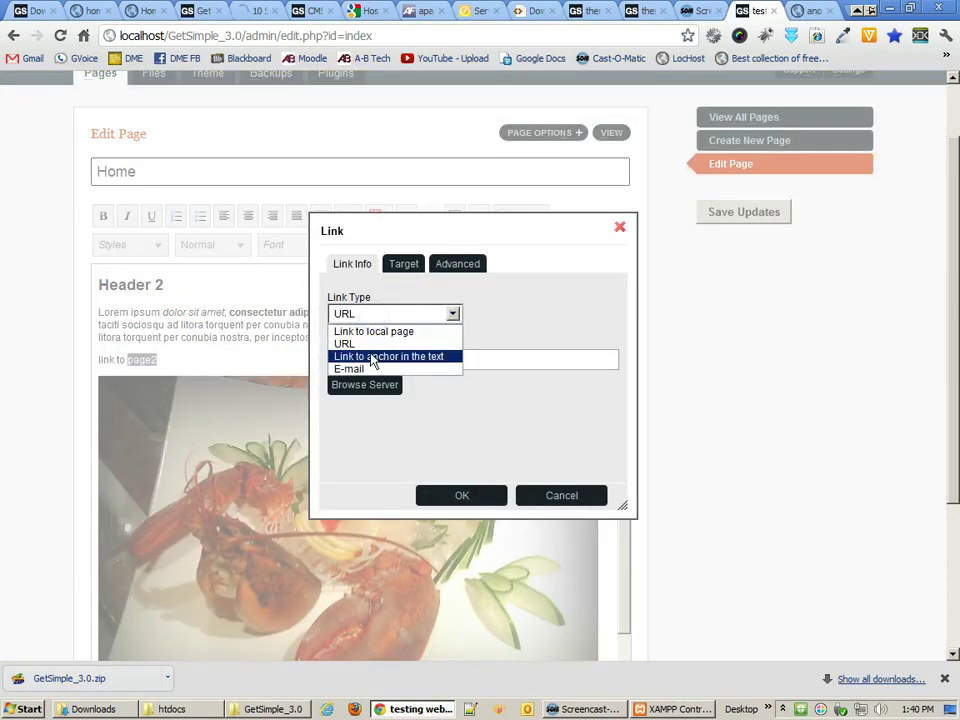
left_click(372, 357)
left_click(382, 316)
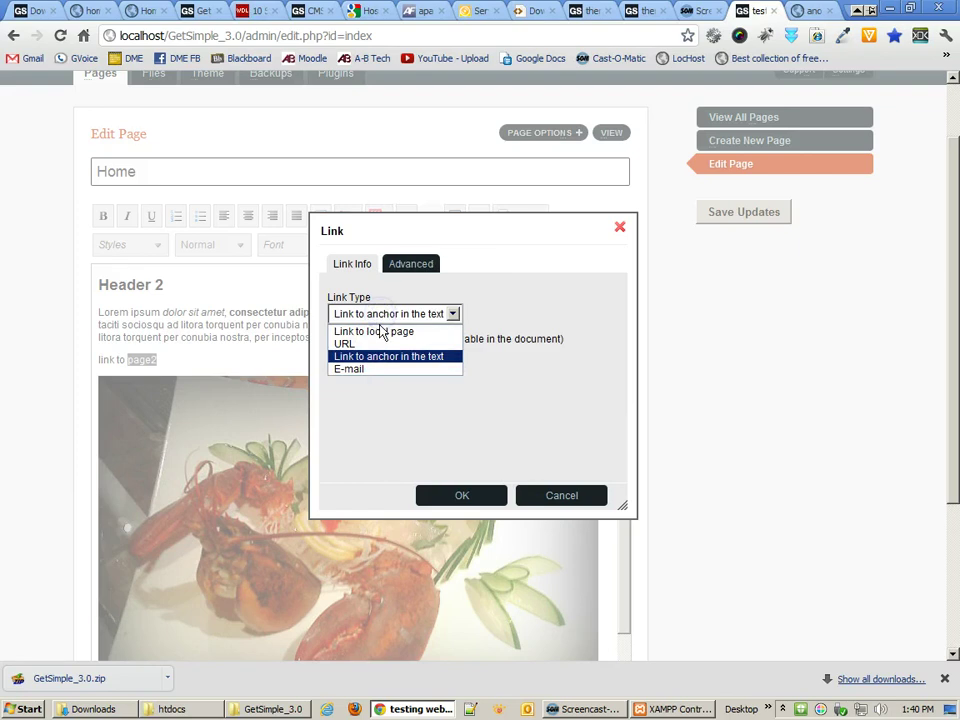
left_click(381, 333)
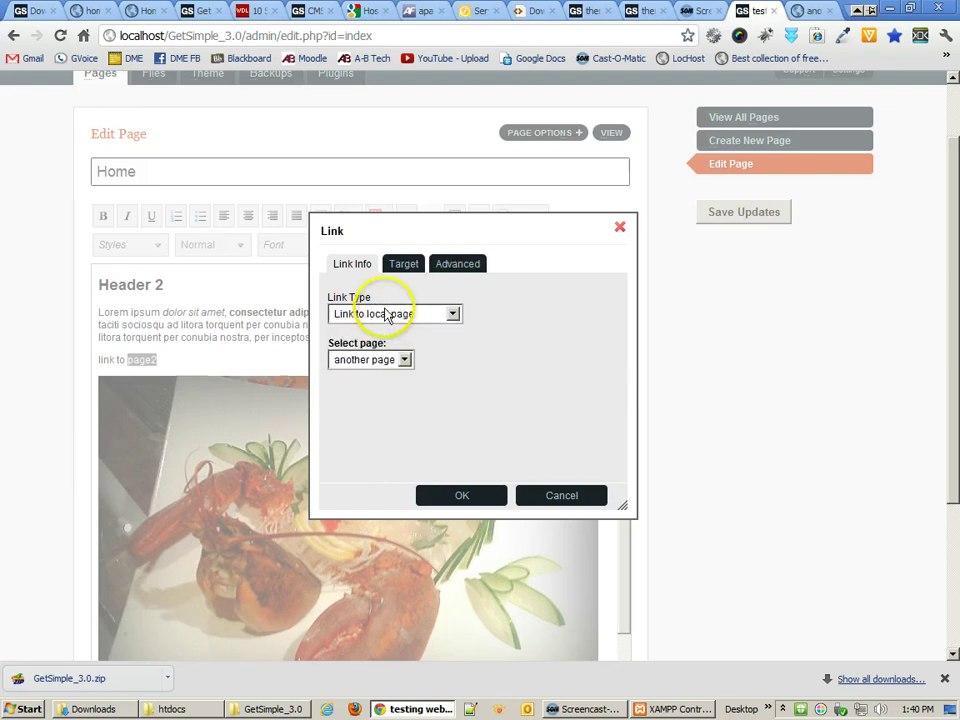
left_click(386, 359)
left_click(356, 402)
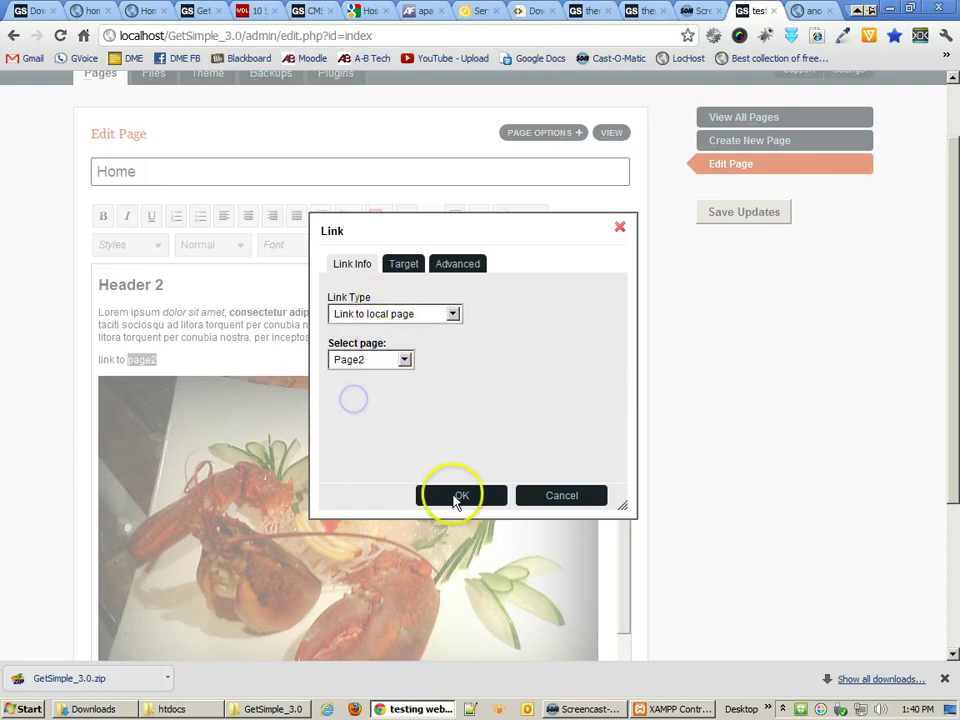
left_click(455, 495)
- Save the Home page updates and open the Home page on the live site
left_click(169, 312)
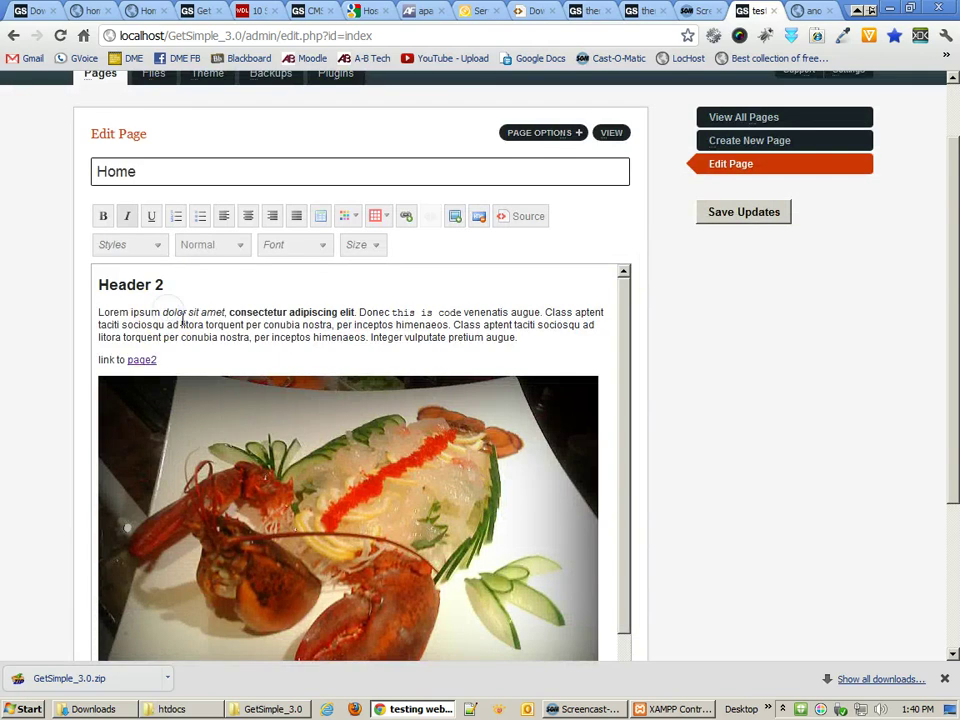
left_click(717, 221)
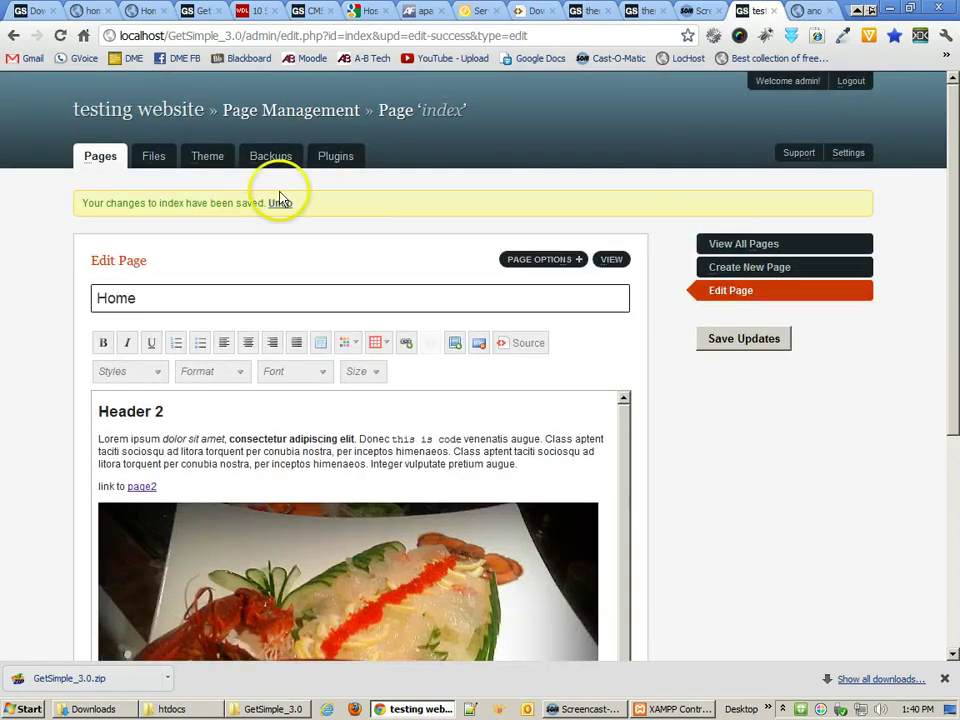
left_click(808, 12)
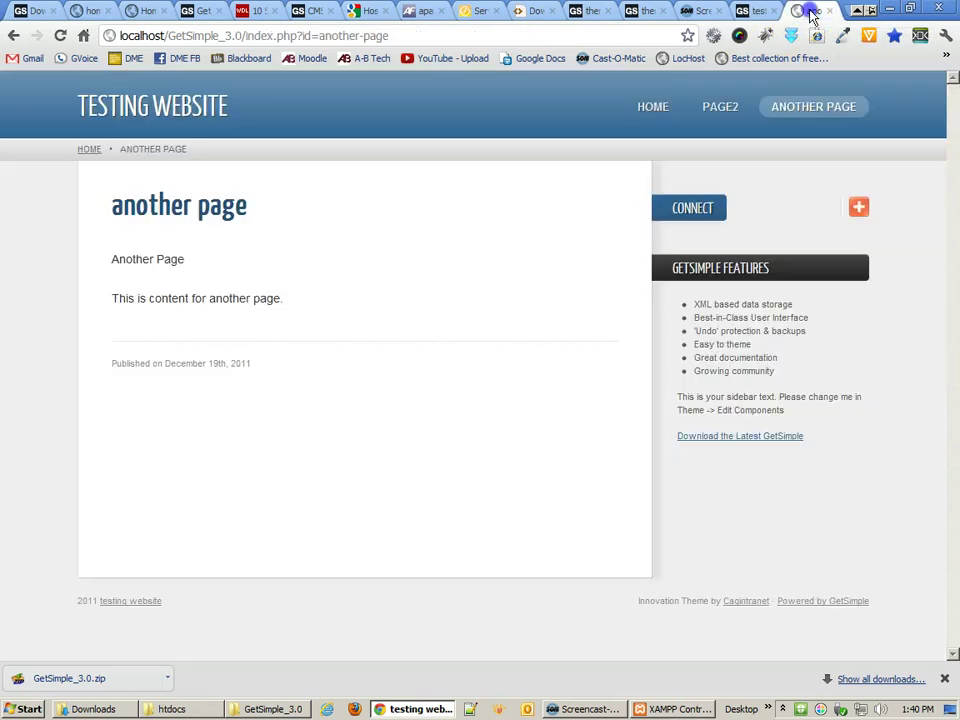
left_click(665, 107)
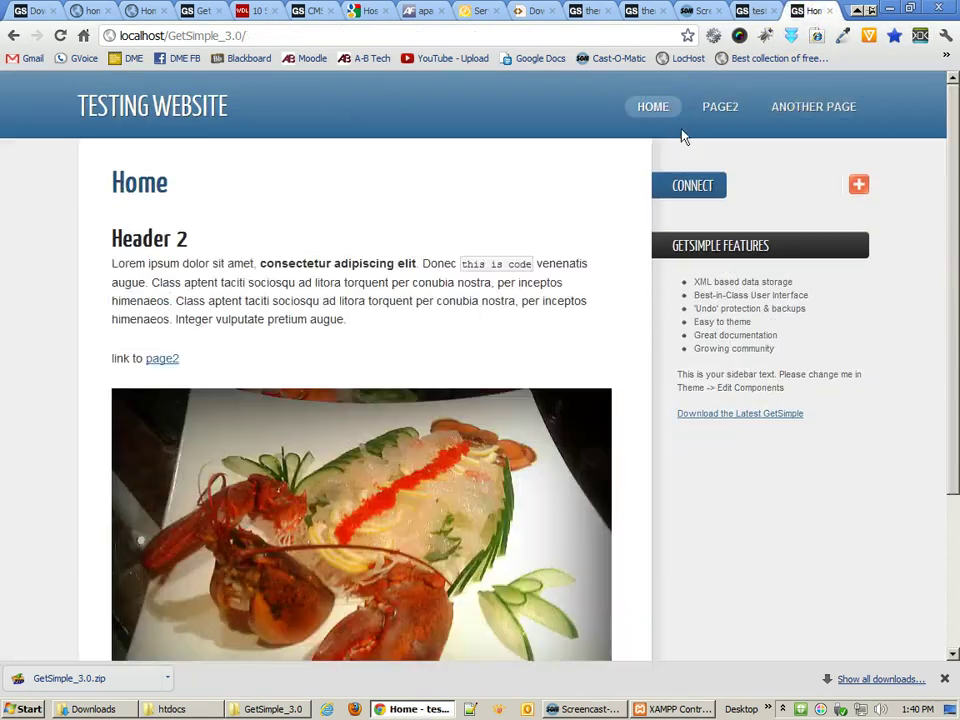
- Check the lobster image and follow the page2 link to Page2, then return to the editor
scroll(510, 318, "down", 2)
scroll(507, 307, "down", 1)
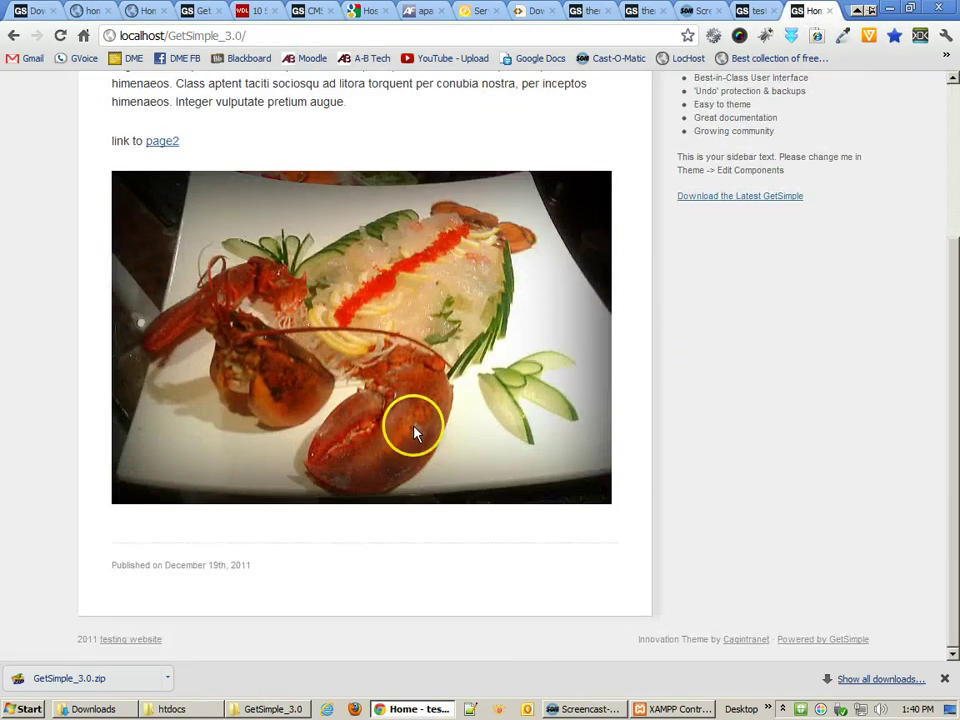
scroll(414, 431, "up", 3)
left_click(161, 310)
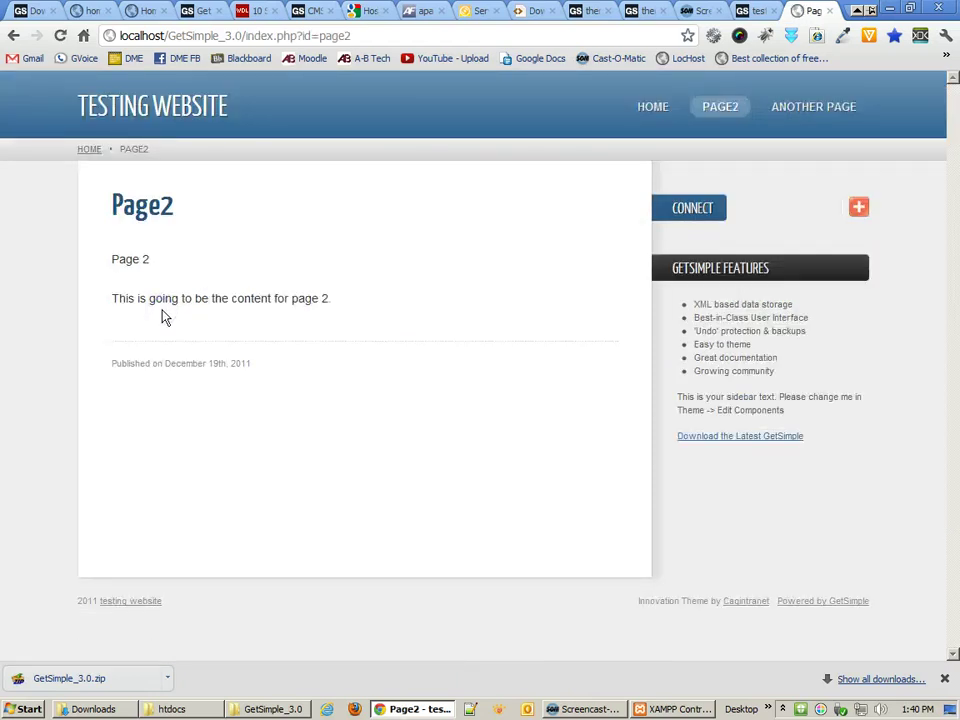
left_click(755, 11)
left_click(497, 438)
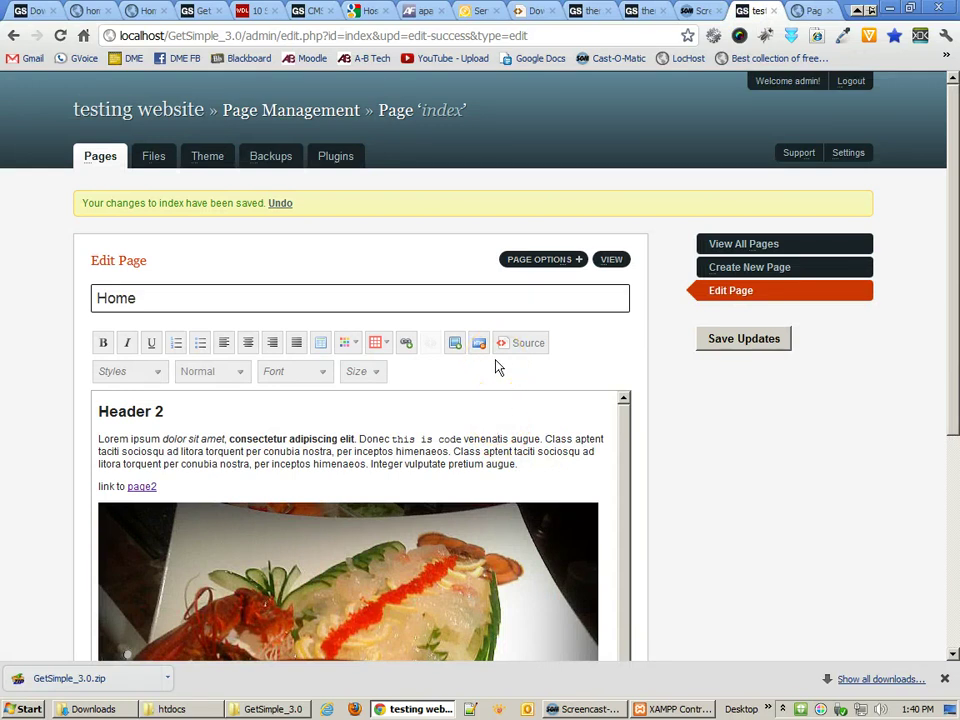
left_click(535, 347)
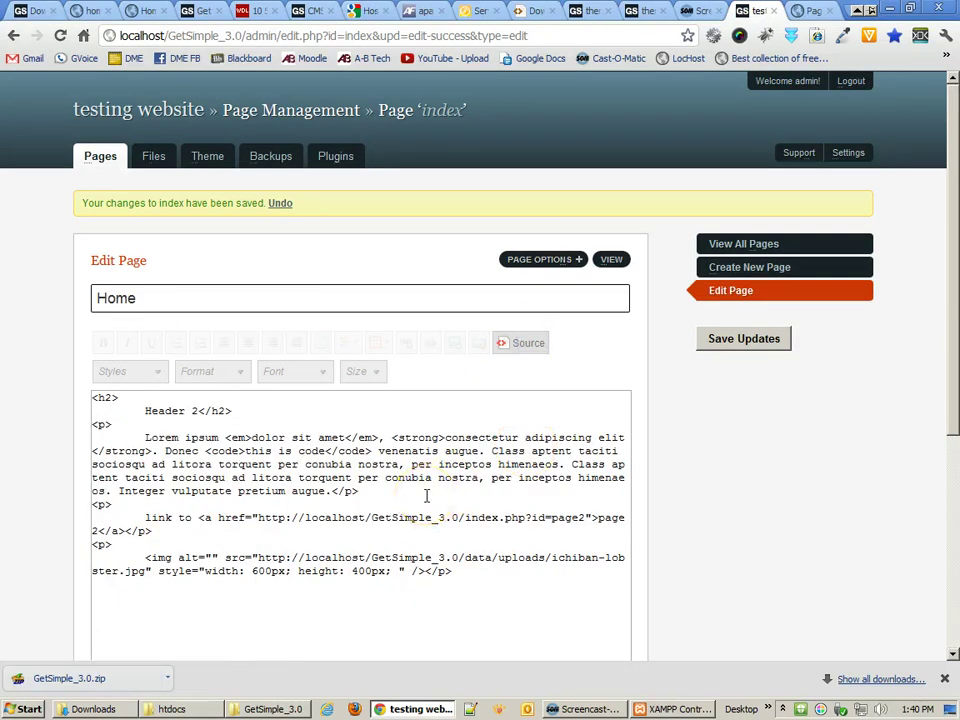
scroll(426, 496, "down", 1)
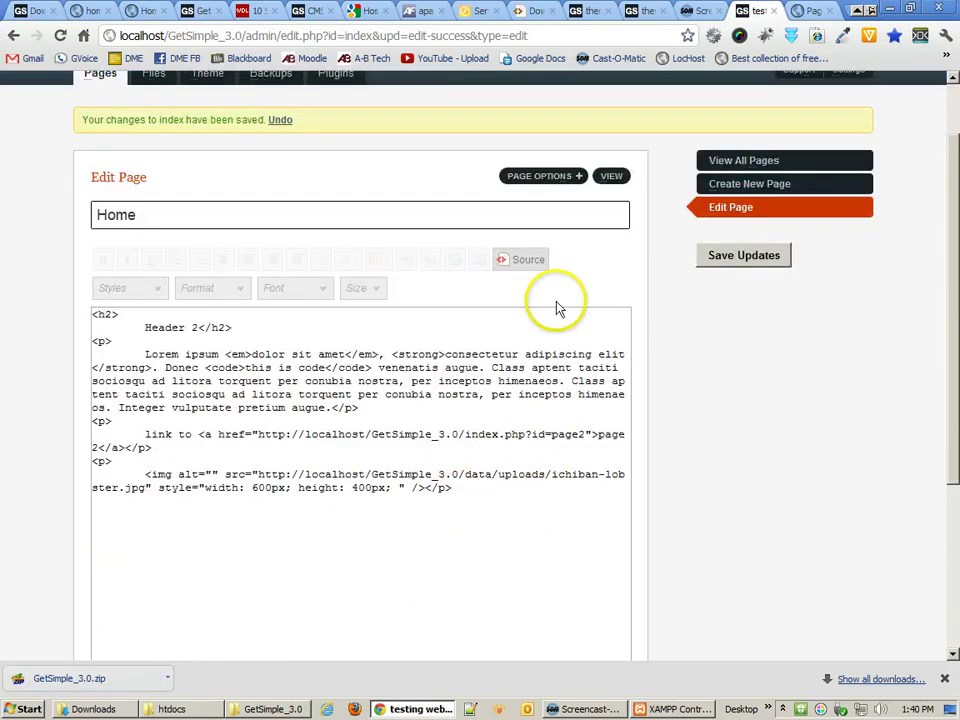
left_click(530, 262)
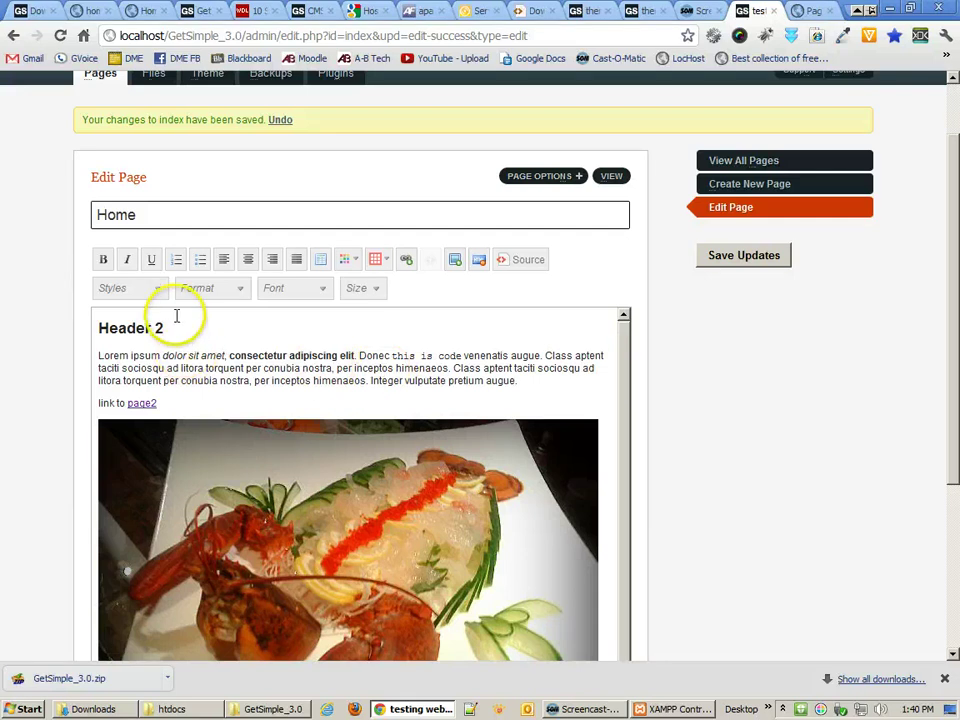
left_click(158, 291)
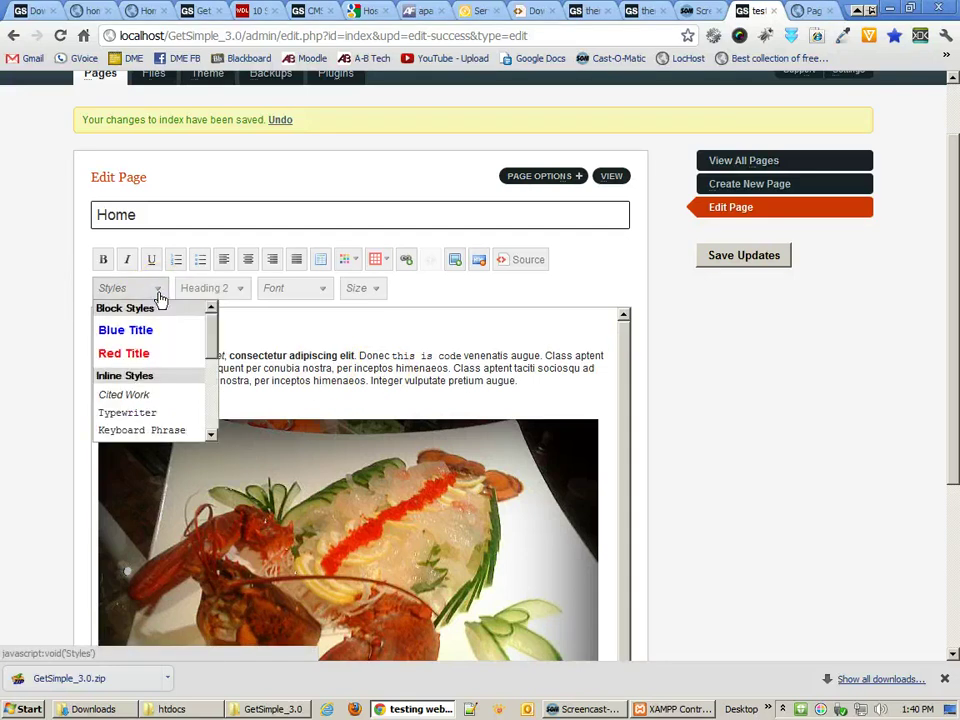
left_click(328, 290)
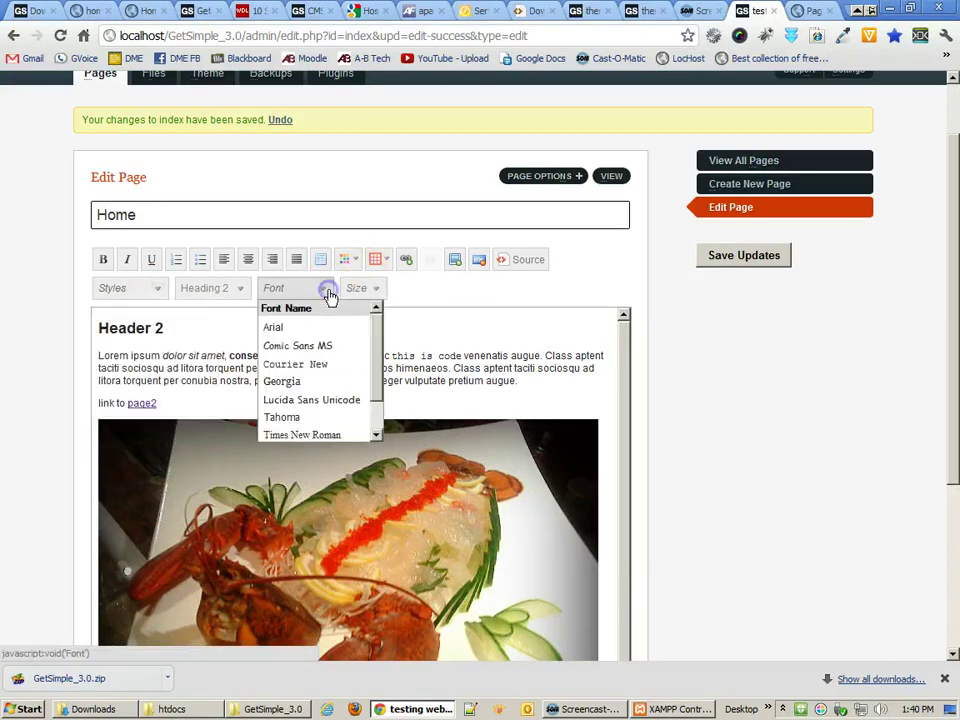
left_click(376, 288)
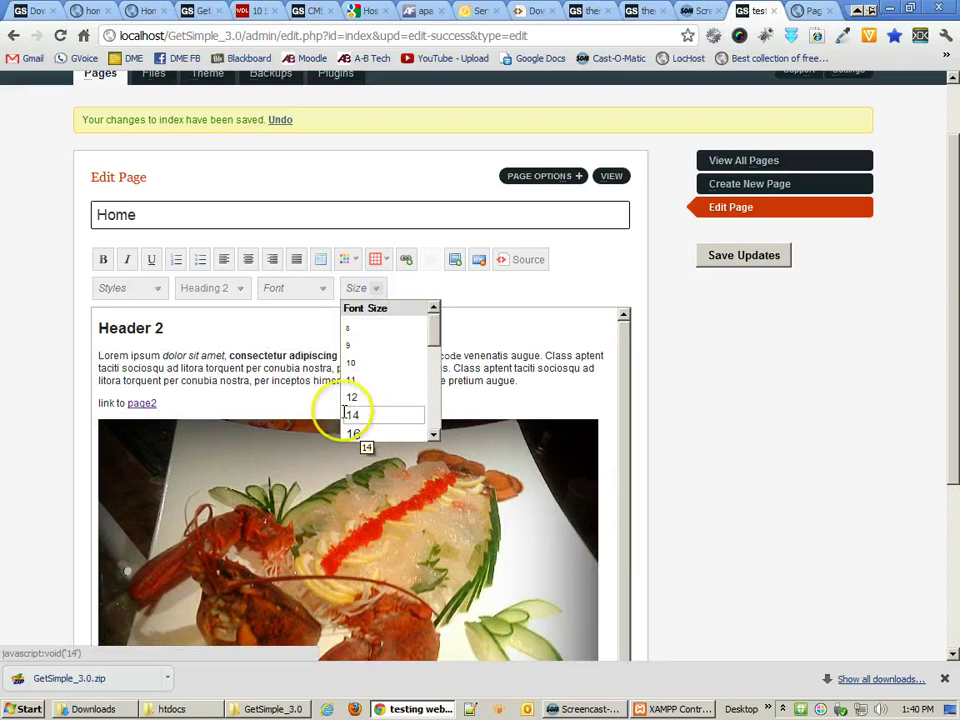
left_click(346, 413)
left_click(222, 292)
left_click(222, 395)
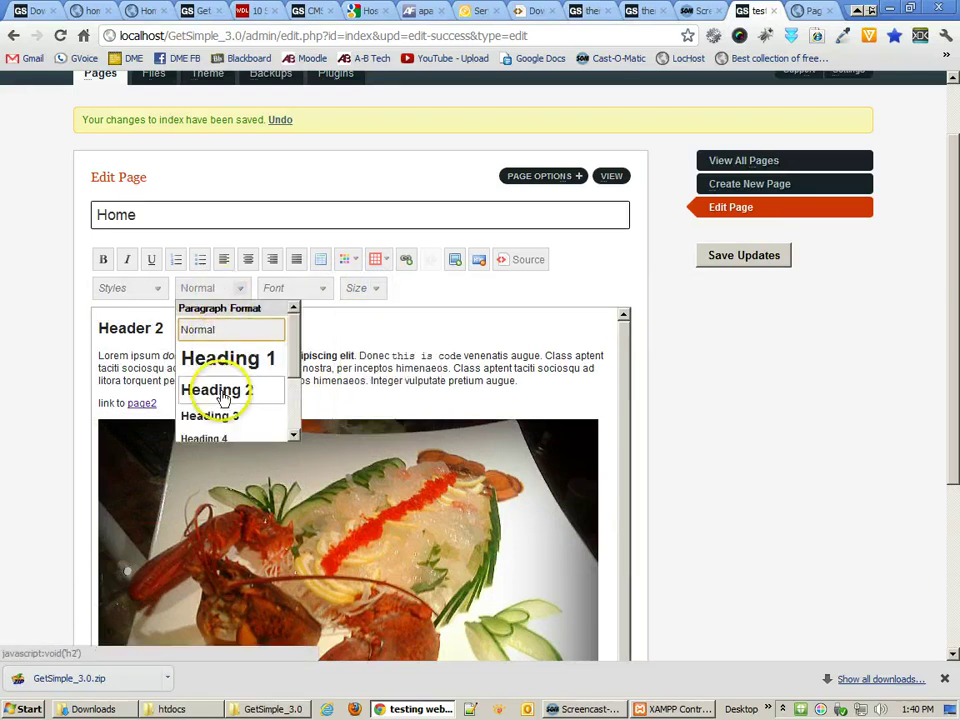
left_click_drag(290, 350, 300, 325)
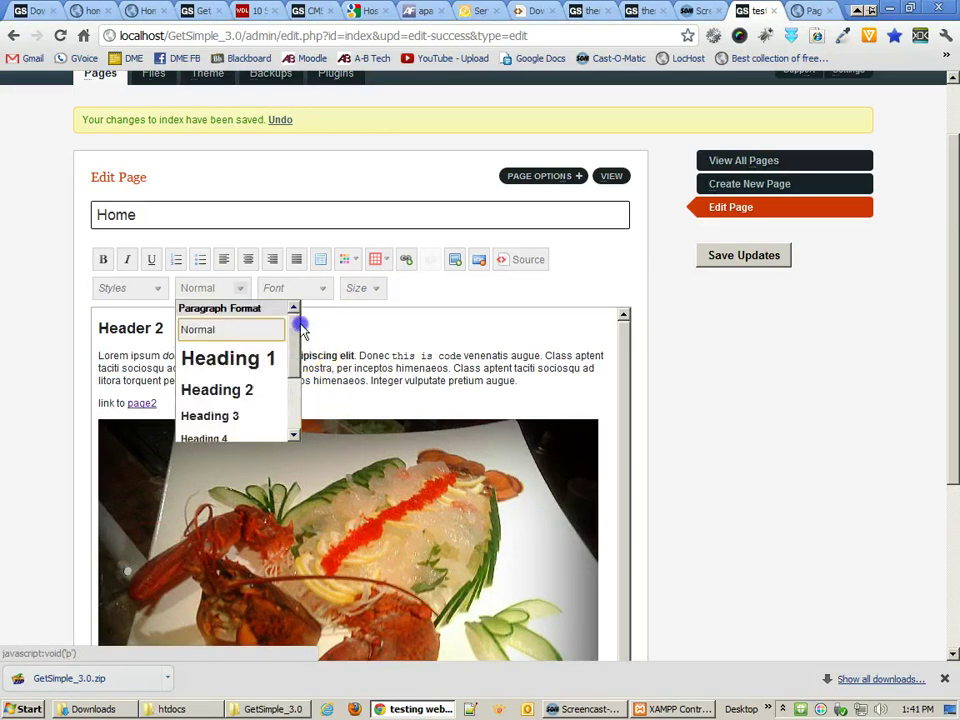
left_click(413, 367)
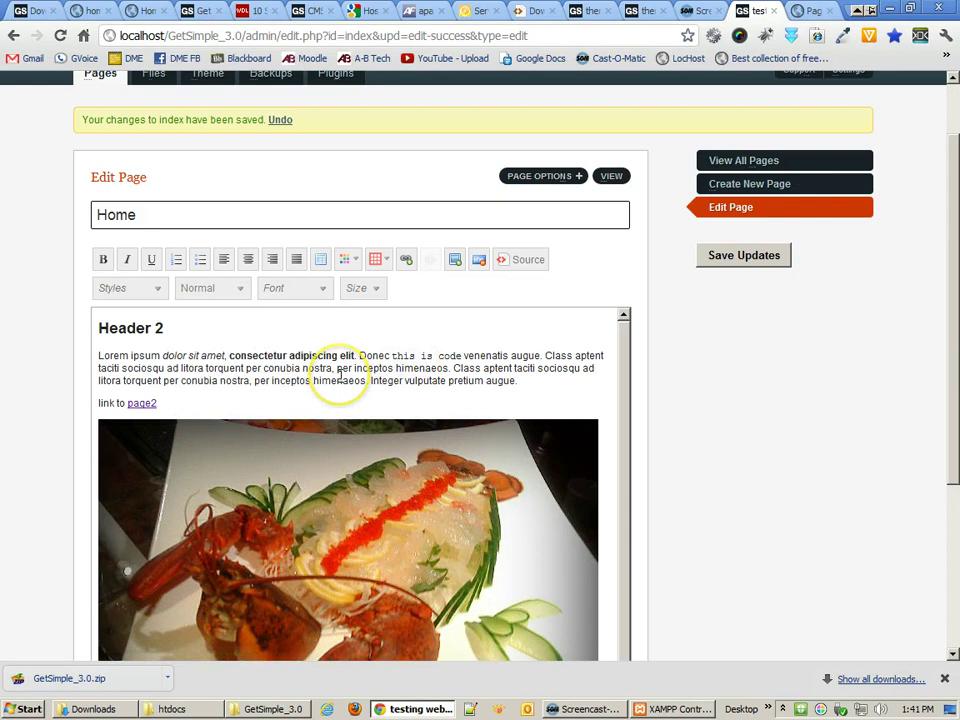
left_click(542, 381)
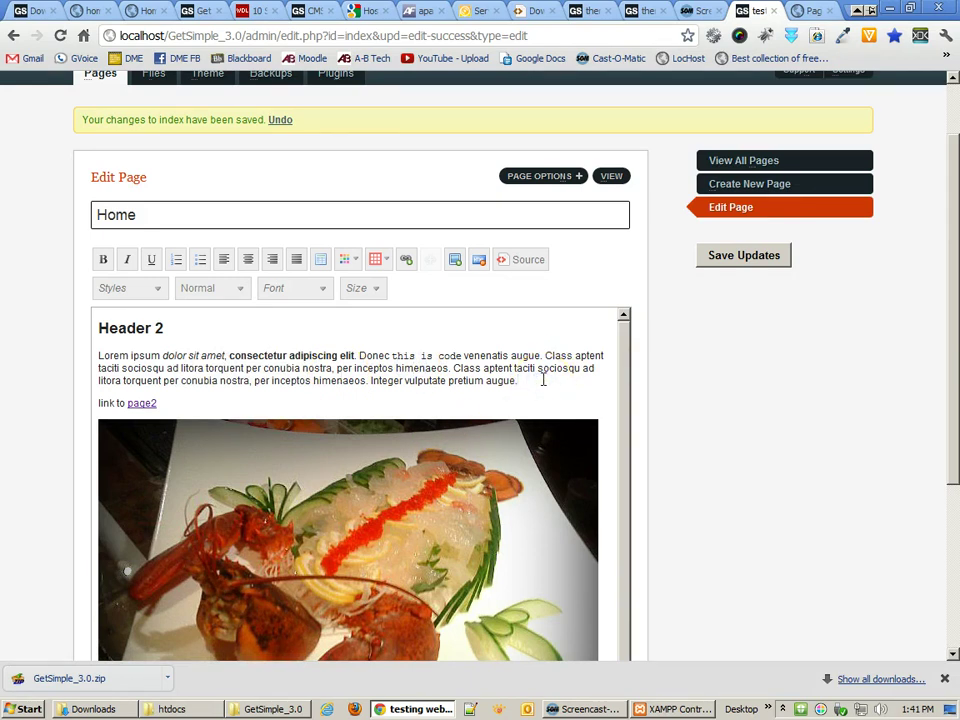
left_click(149, 368)
left_click_drag(149, 368, 216, 368)
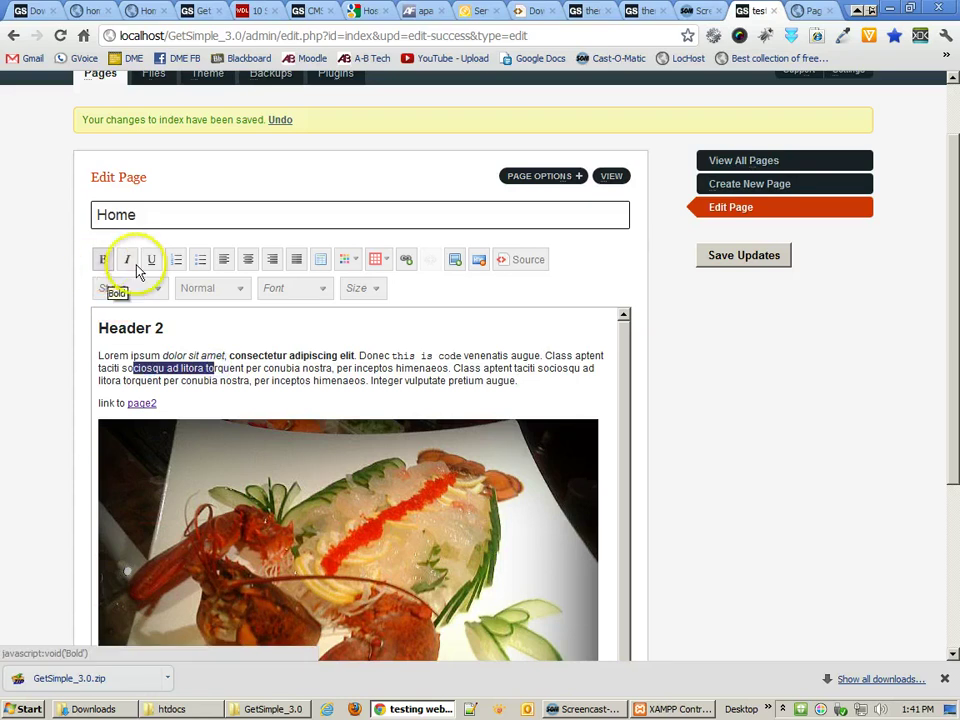
left_click(266, 381)
left_click(369, 381)
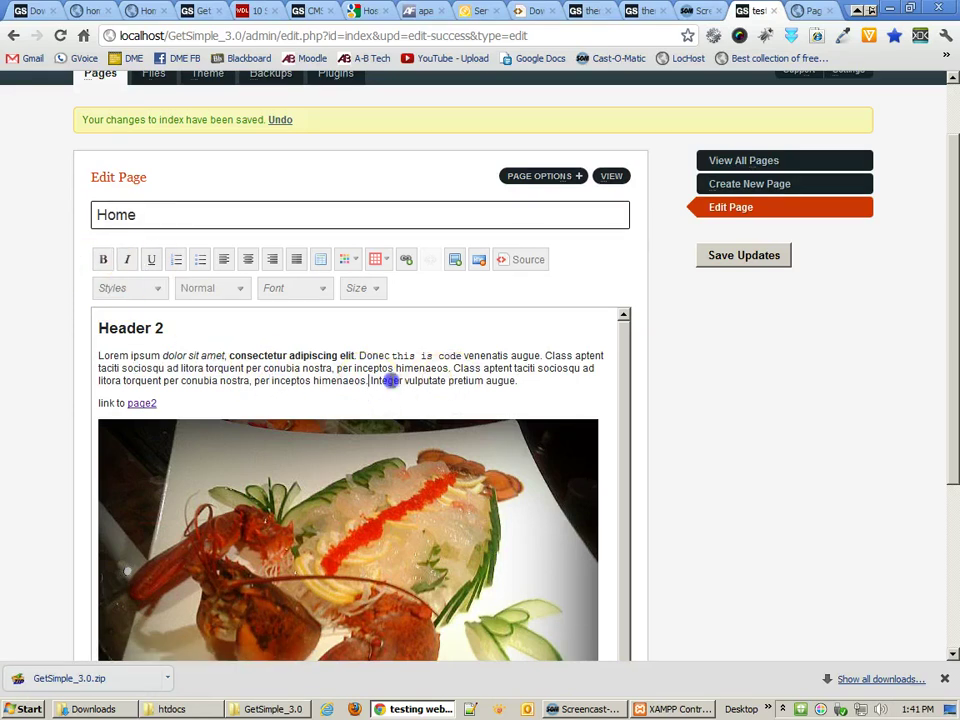
left_click(150, 260)
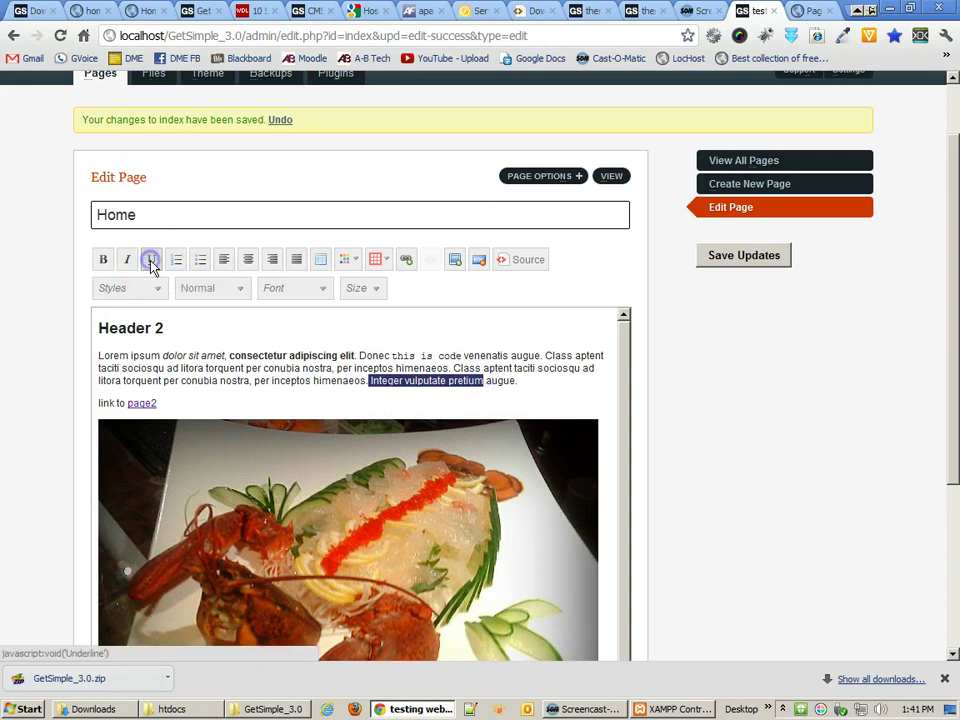
left_click(318, 367)
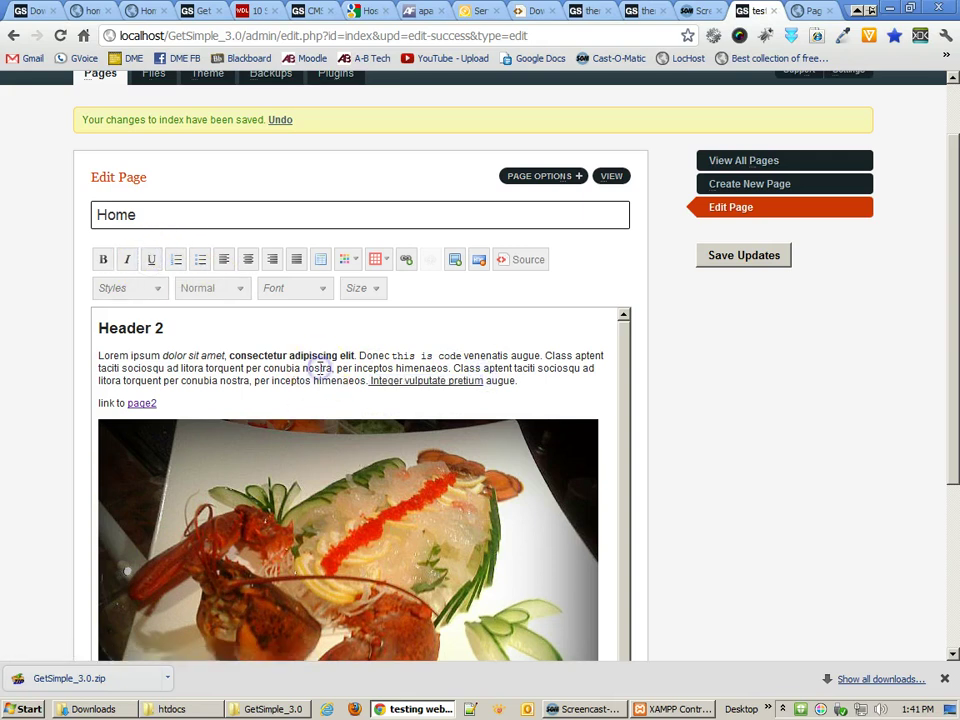
left_click(369, 381)
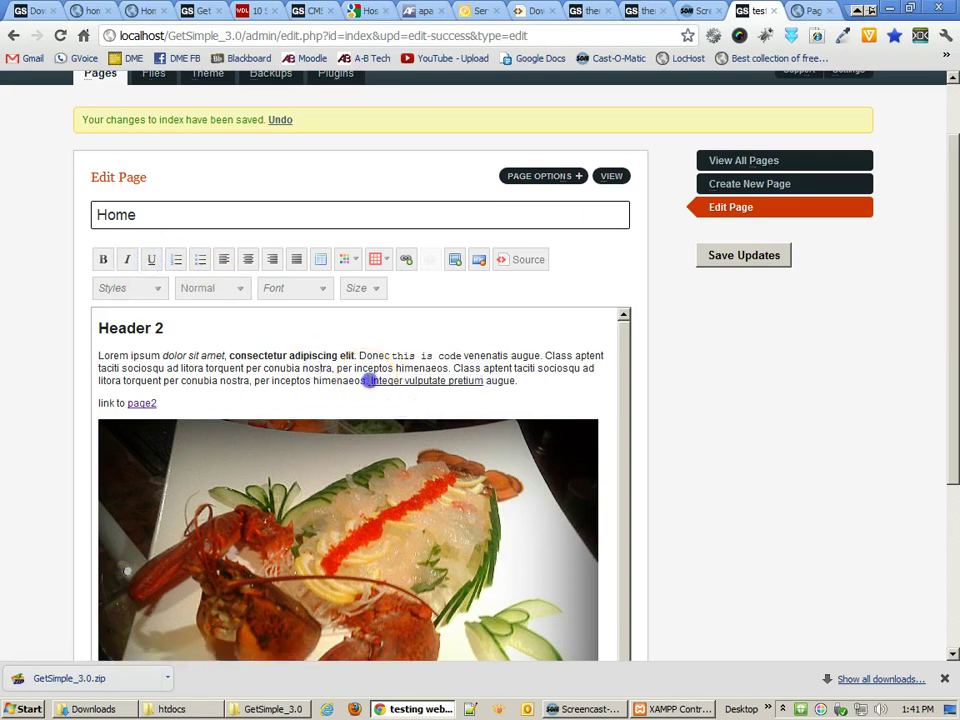
left_click(151, 260)
left_click(298, 370)
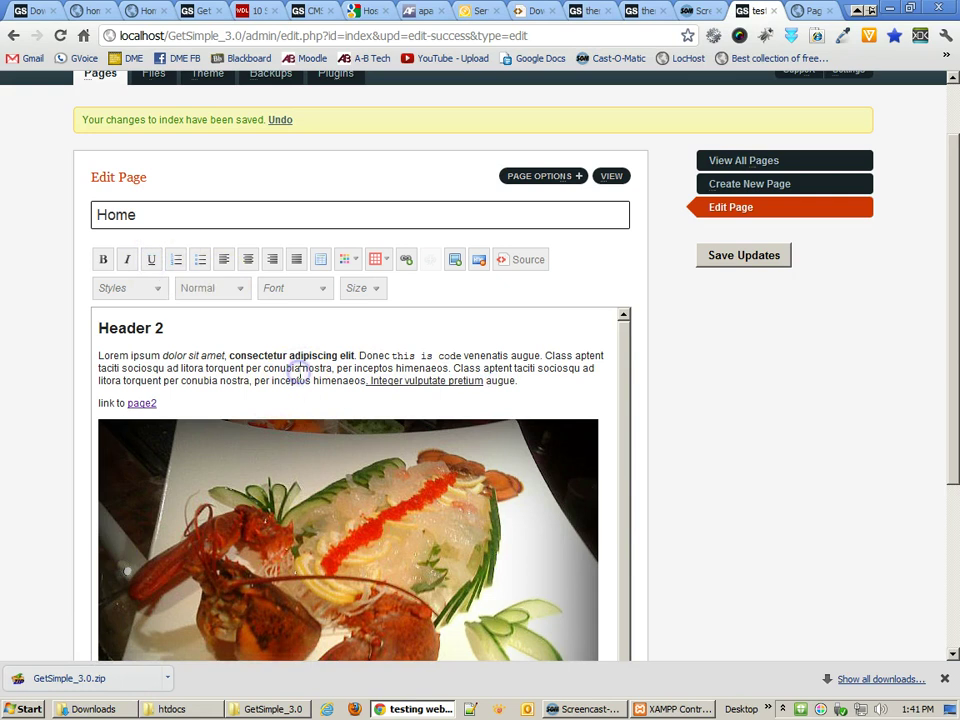
left_click(363, 381)
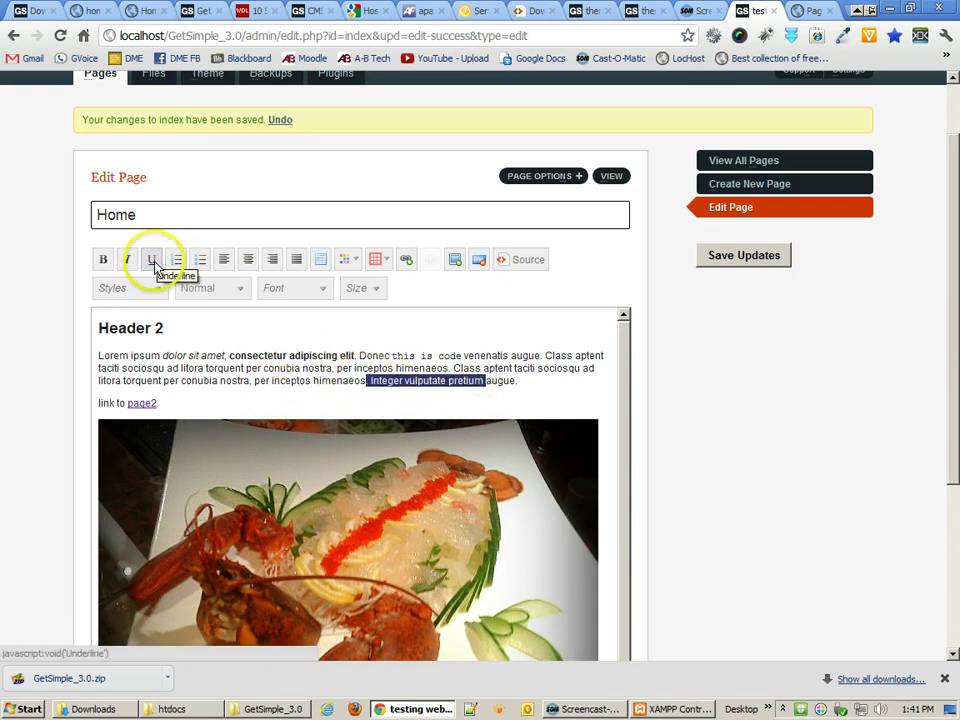
left_click(292, 338)
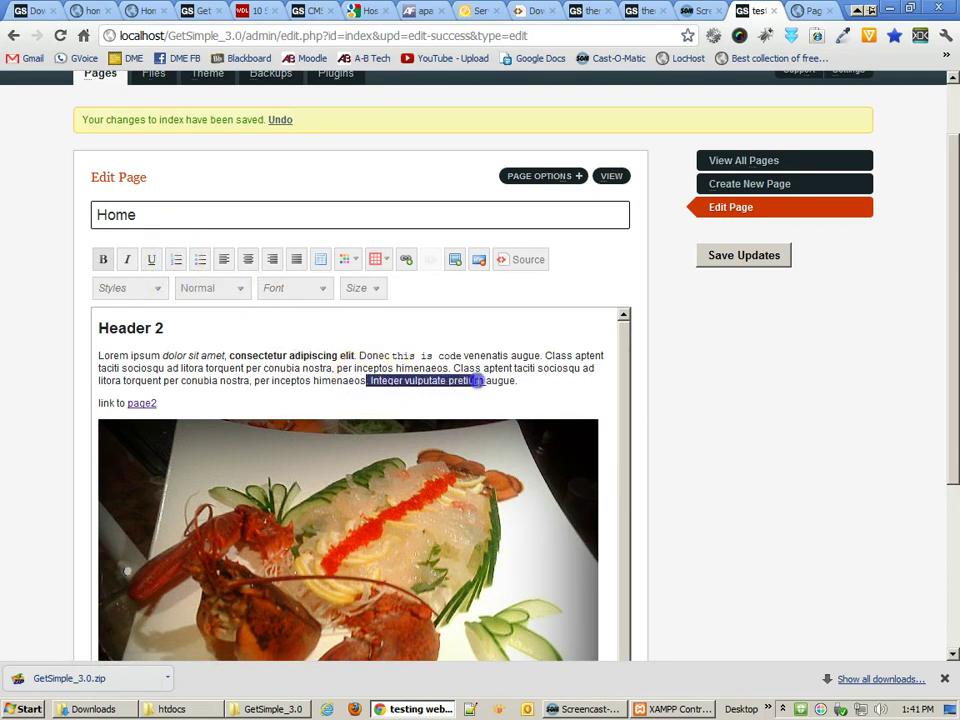
left_click(146, 261)
left_click(254, 380)
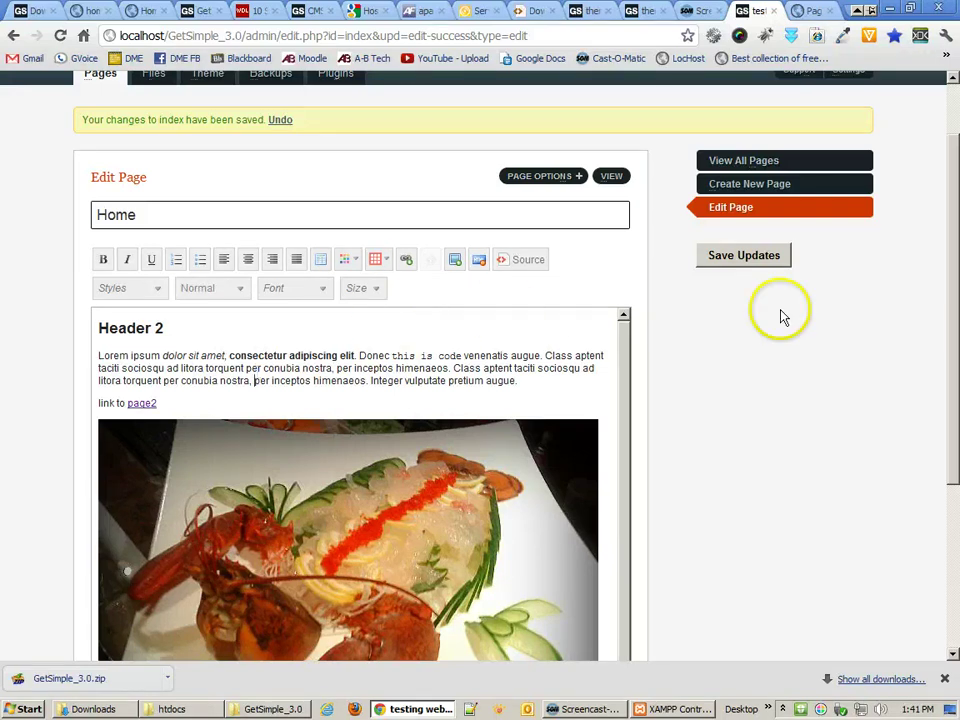
- Save the Home page updates and open the Page Backups list
left_click(752, 262)
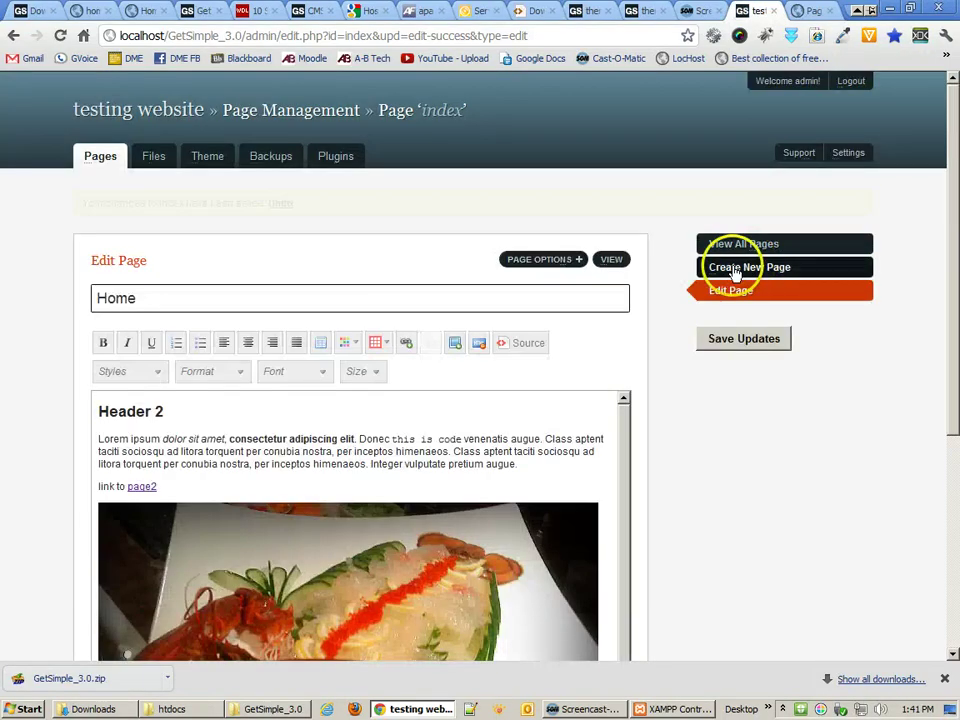
left_click(265, 158)
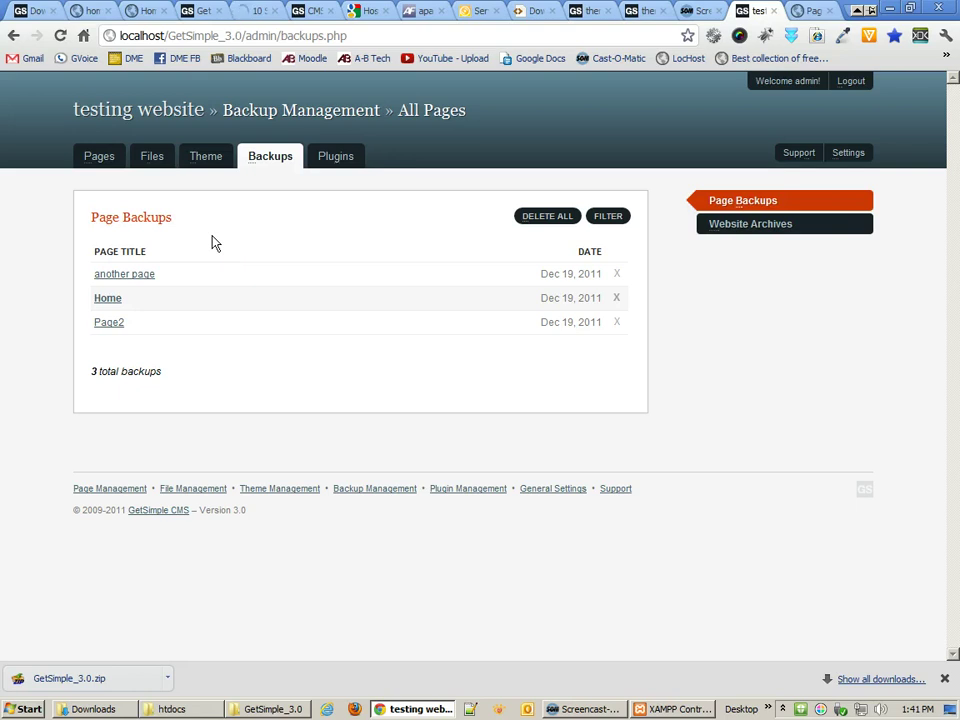
- Create a new 707 KB full website archive, then view the uploaded files
left_click(730, 229)
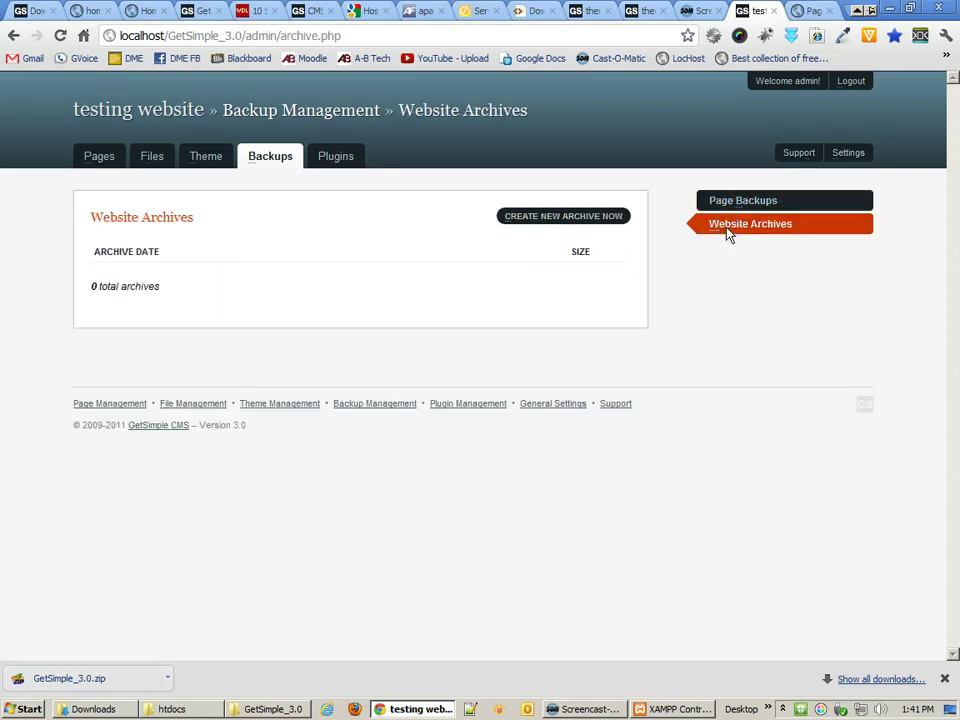
left_click(555, 222)
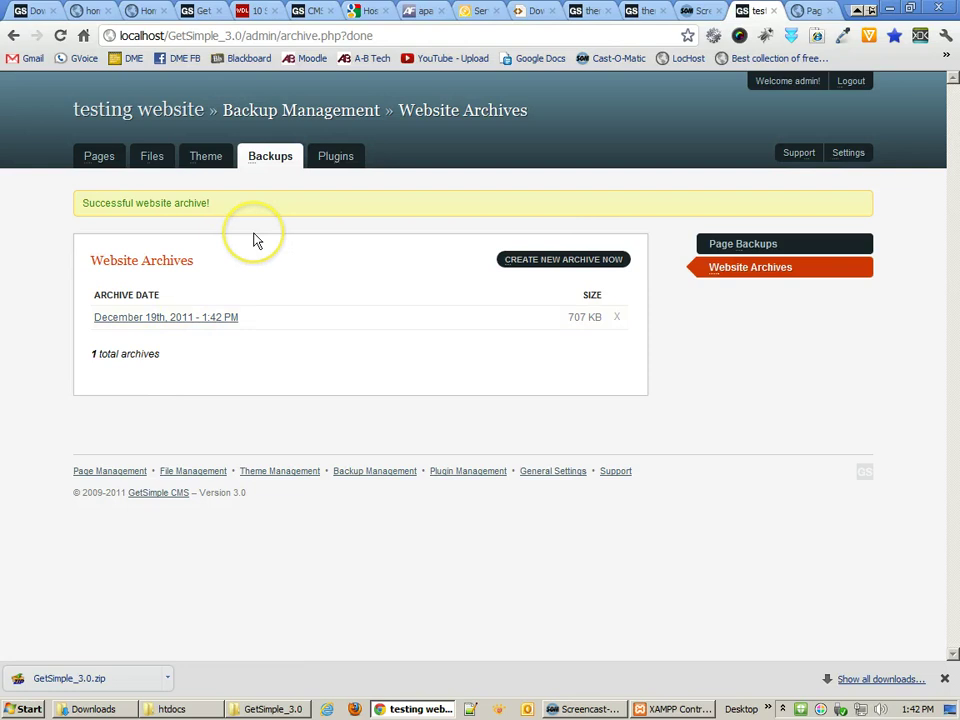
left_click(153, 160)
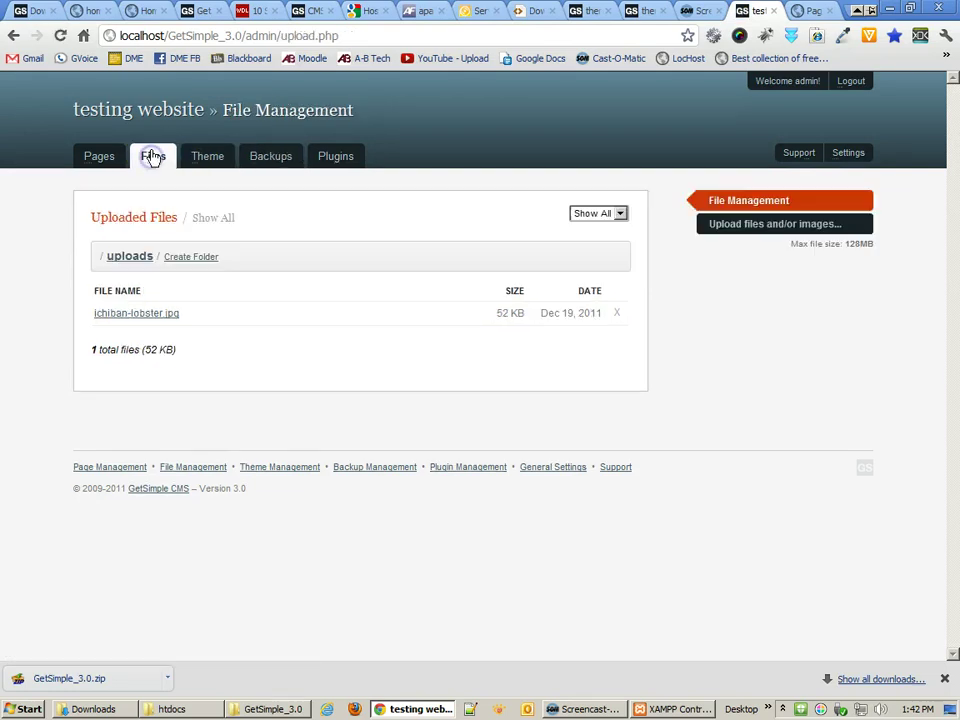
- Browse Pages, Page Backups and Website Archives, ending on Theme Management with Innovation current
left_click(99, 158)
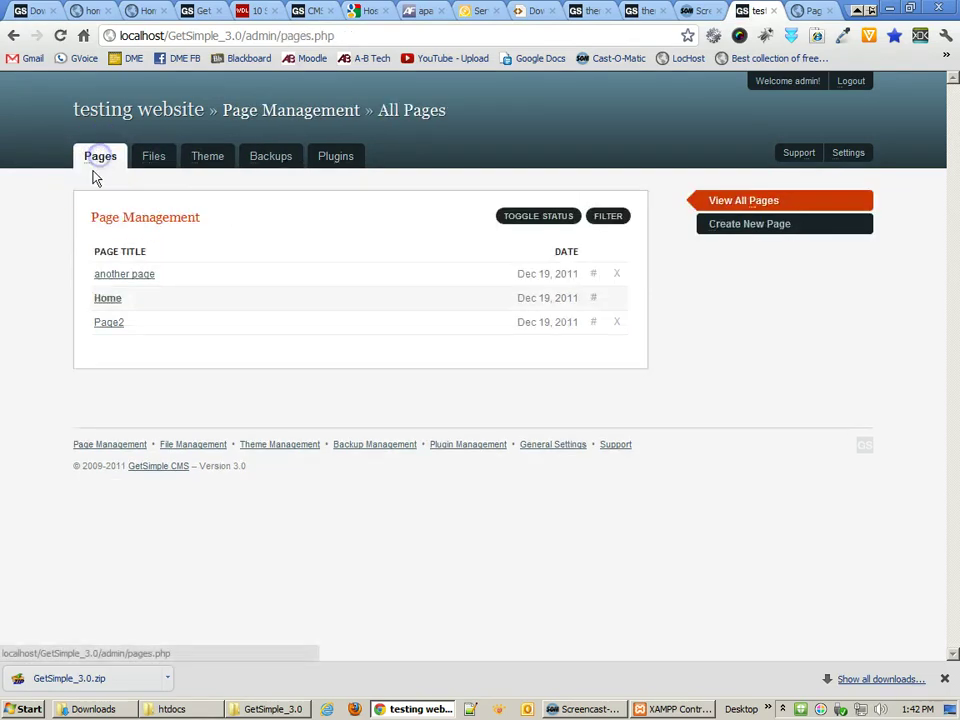
left_click(268, 160)
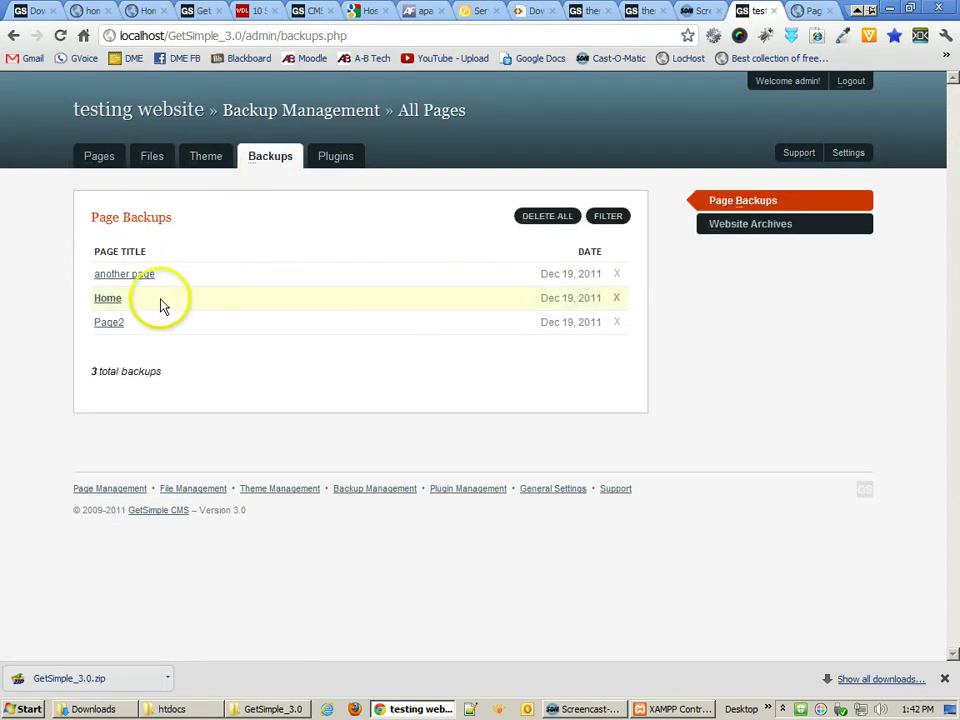
left_click(762, 223)
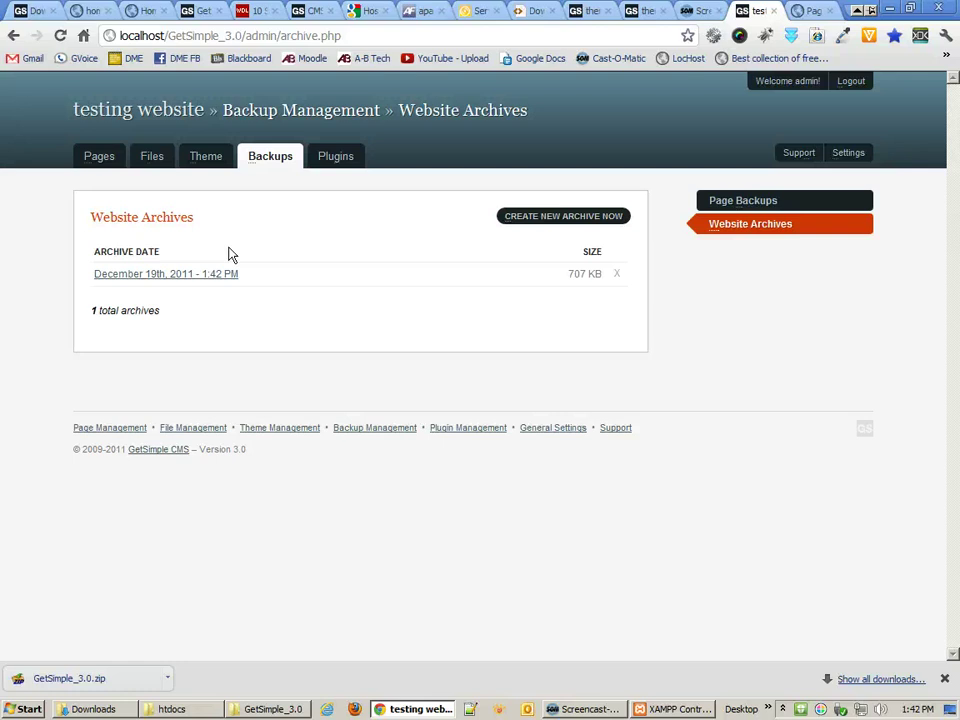
left_click(212, 163)
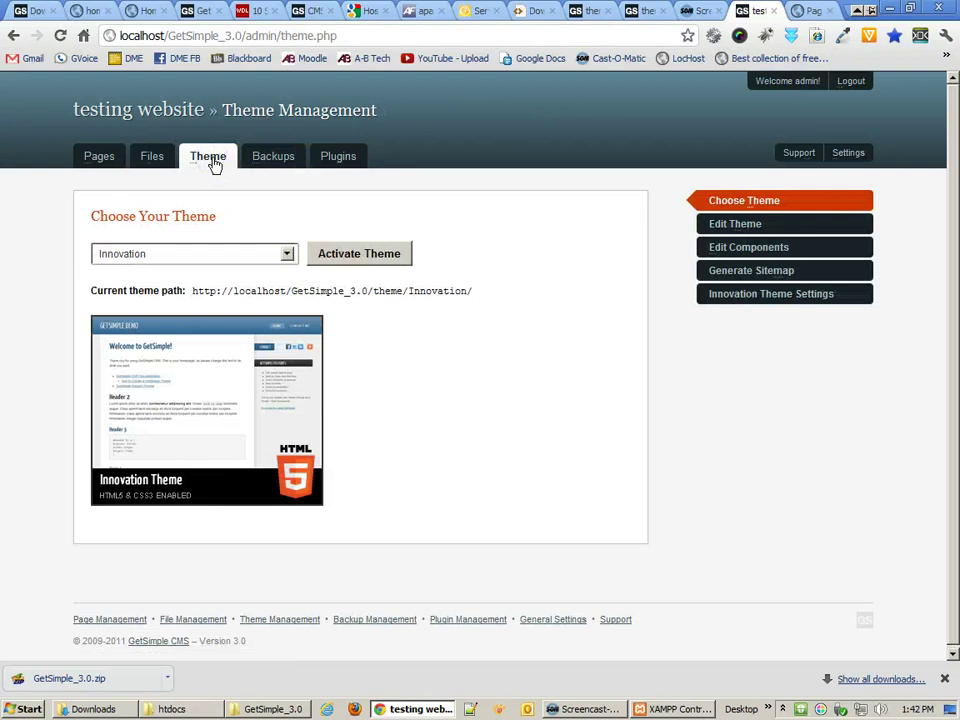